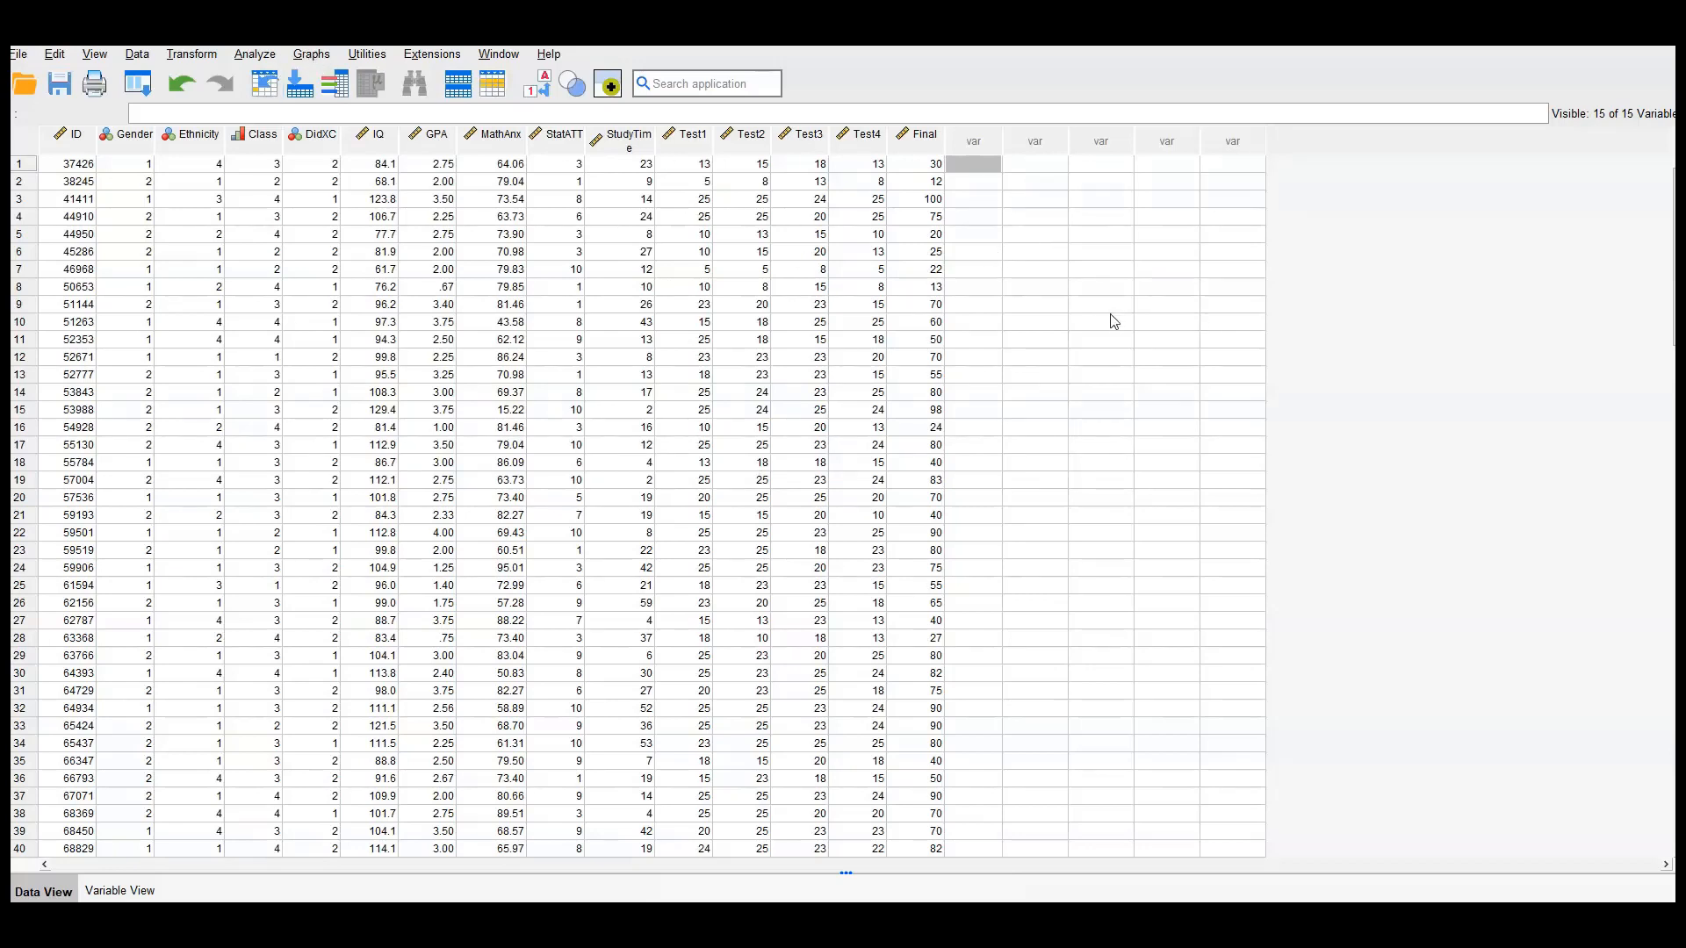
click(265, 58)
mouse_move(318, 145)
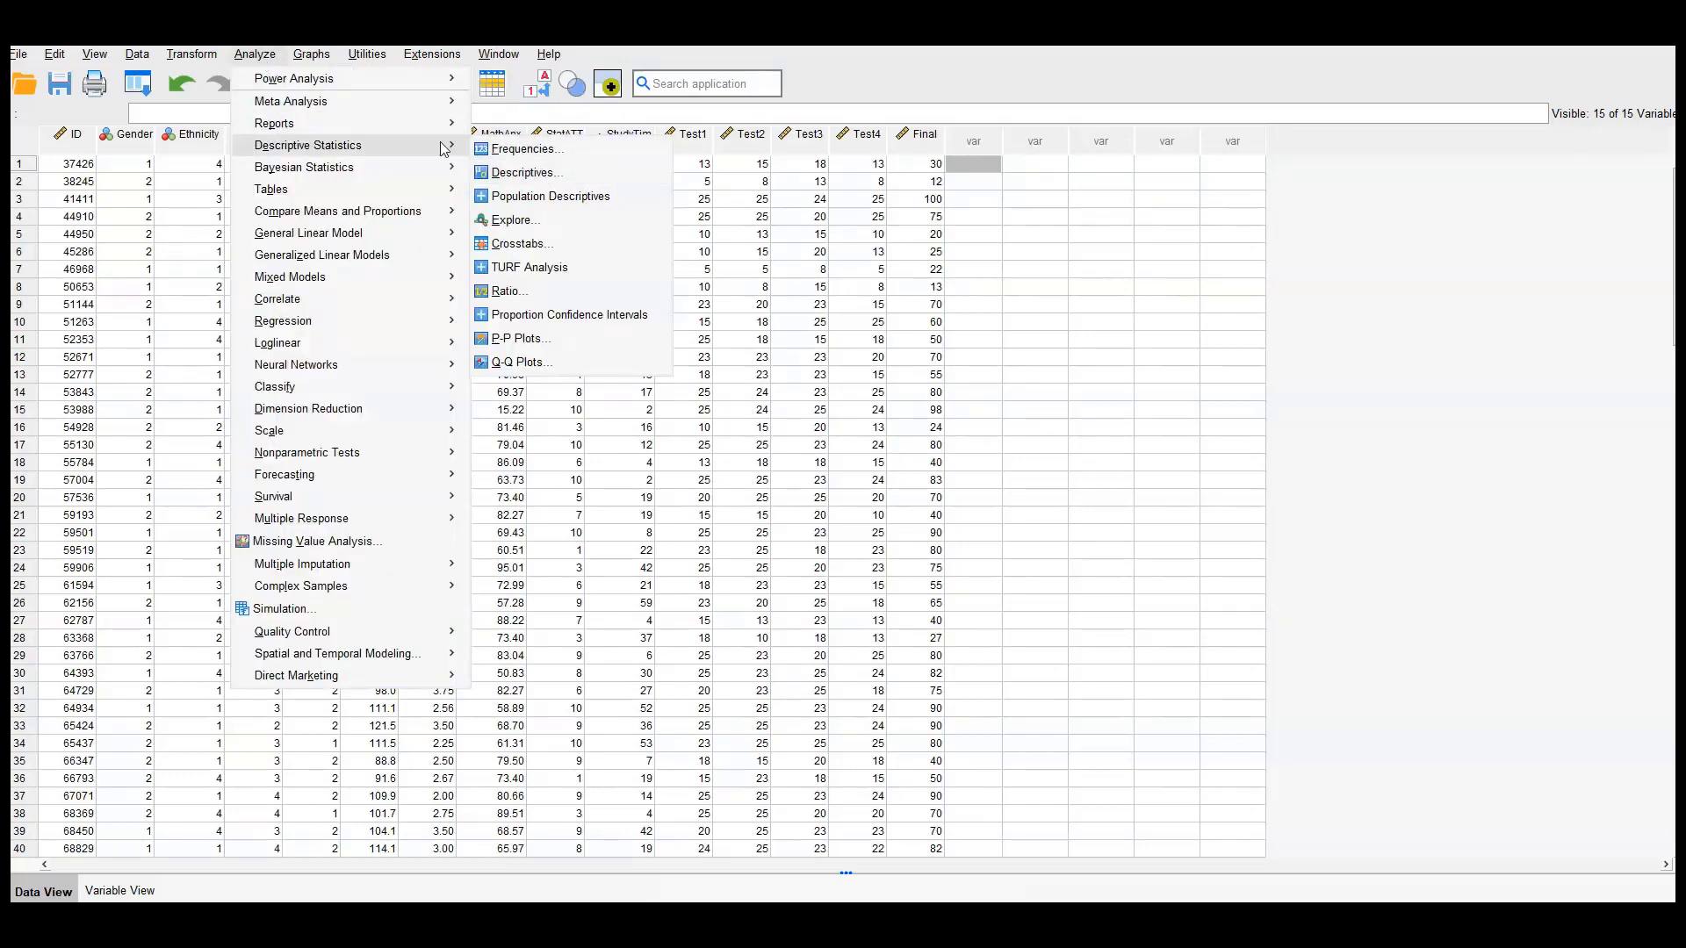
click(255, 57)
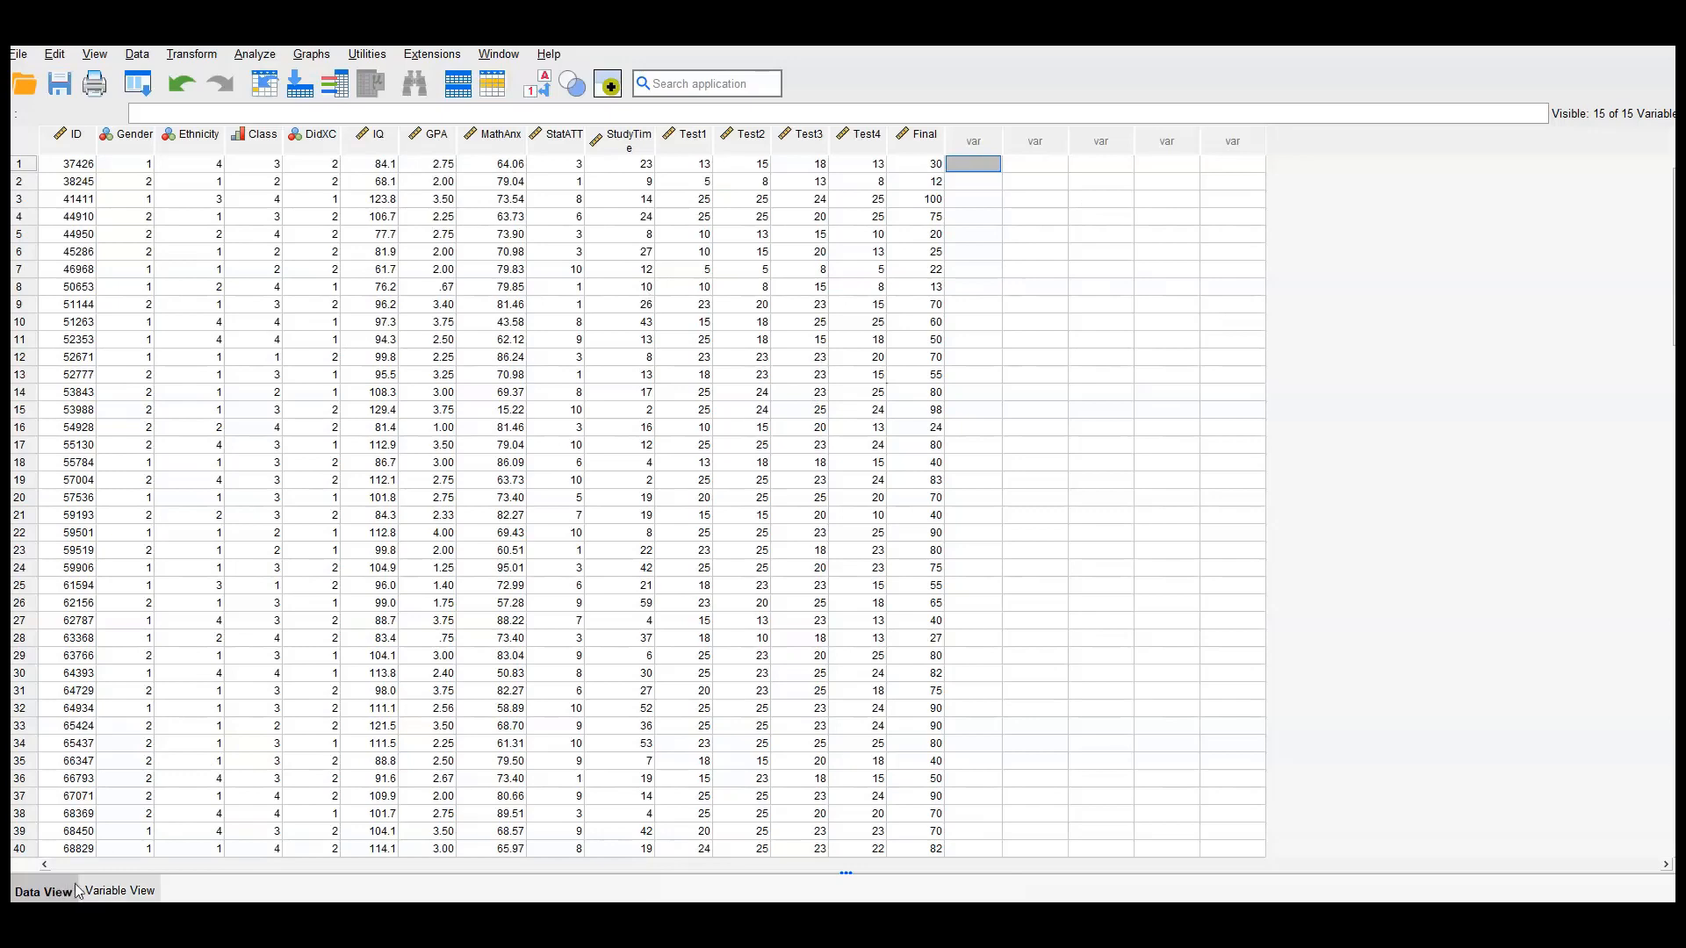
Review the variable definitions, including labels, value codes and measurement levels, and return to the data values
click(120, 890)
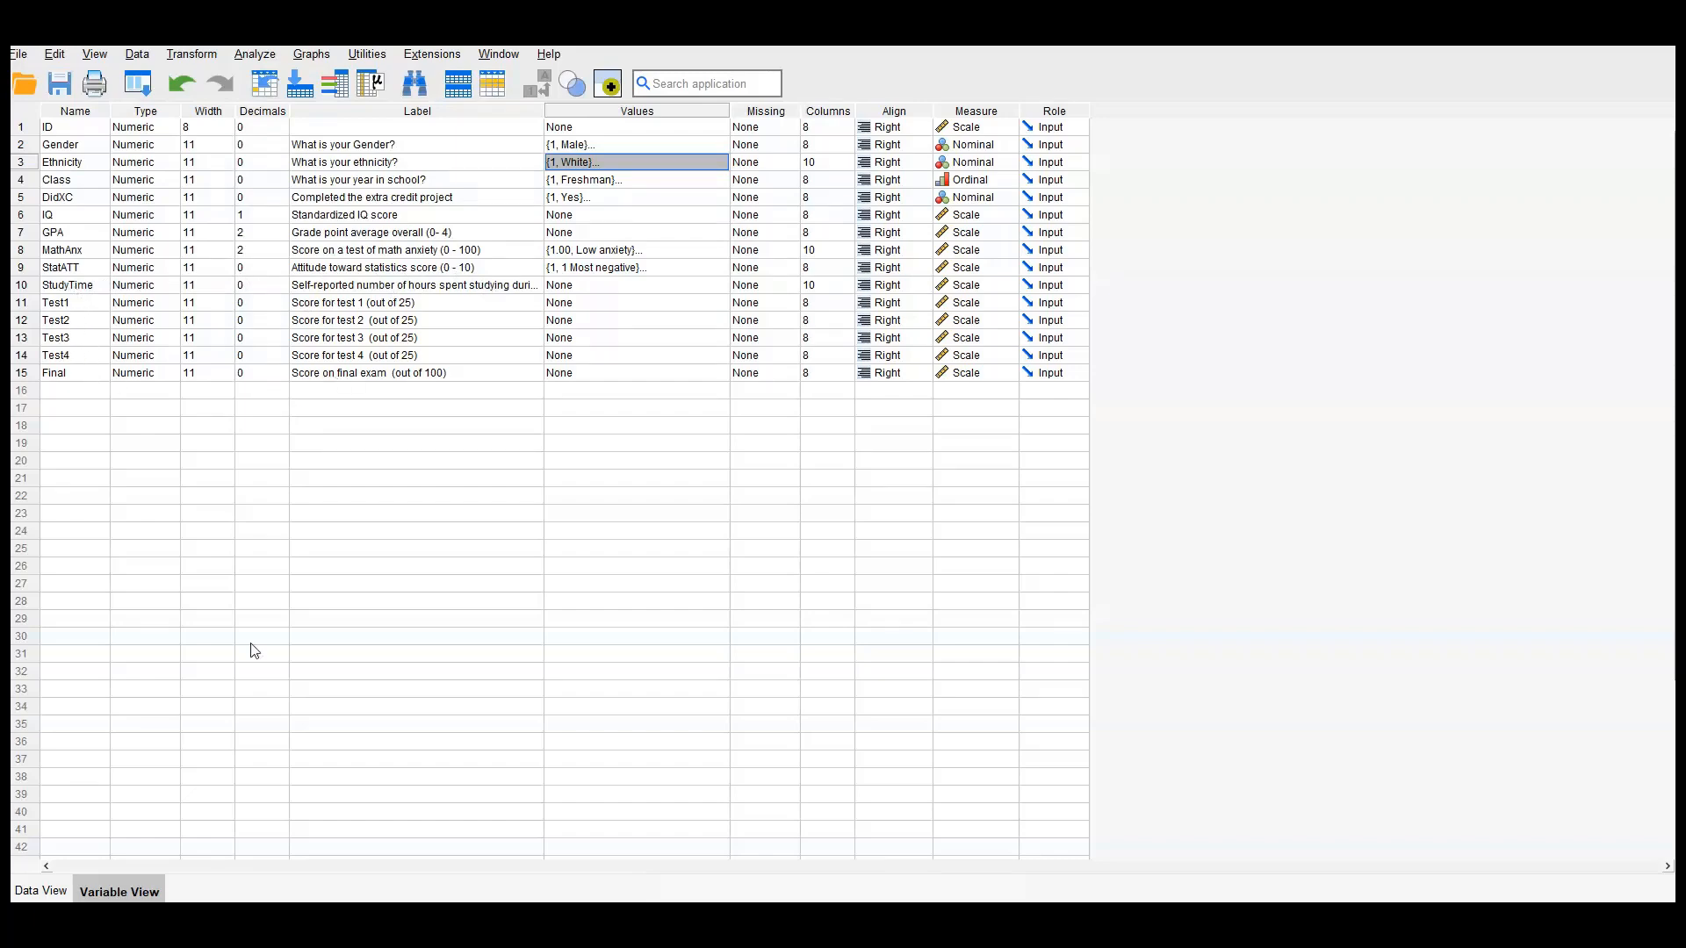
click(40, 890)
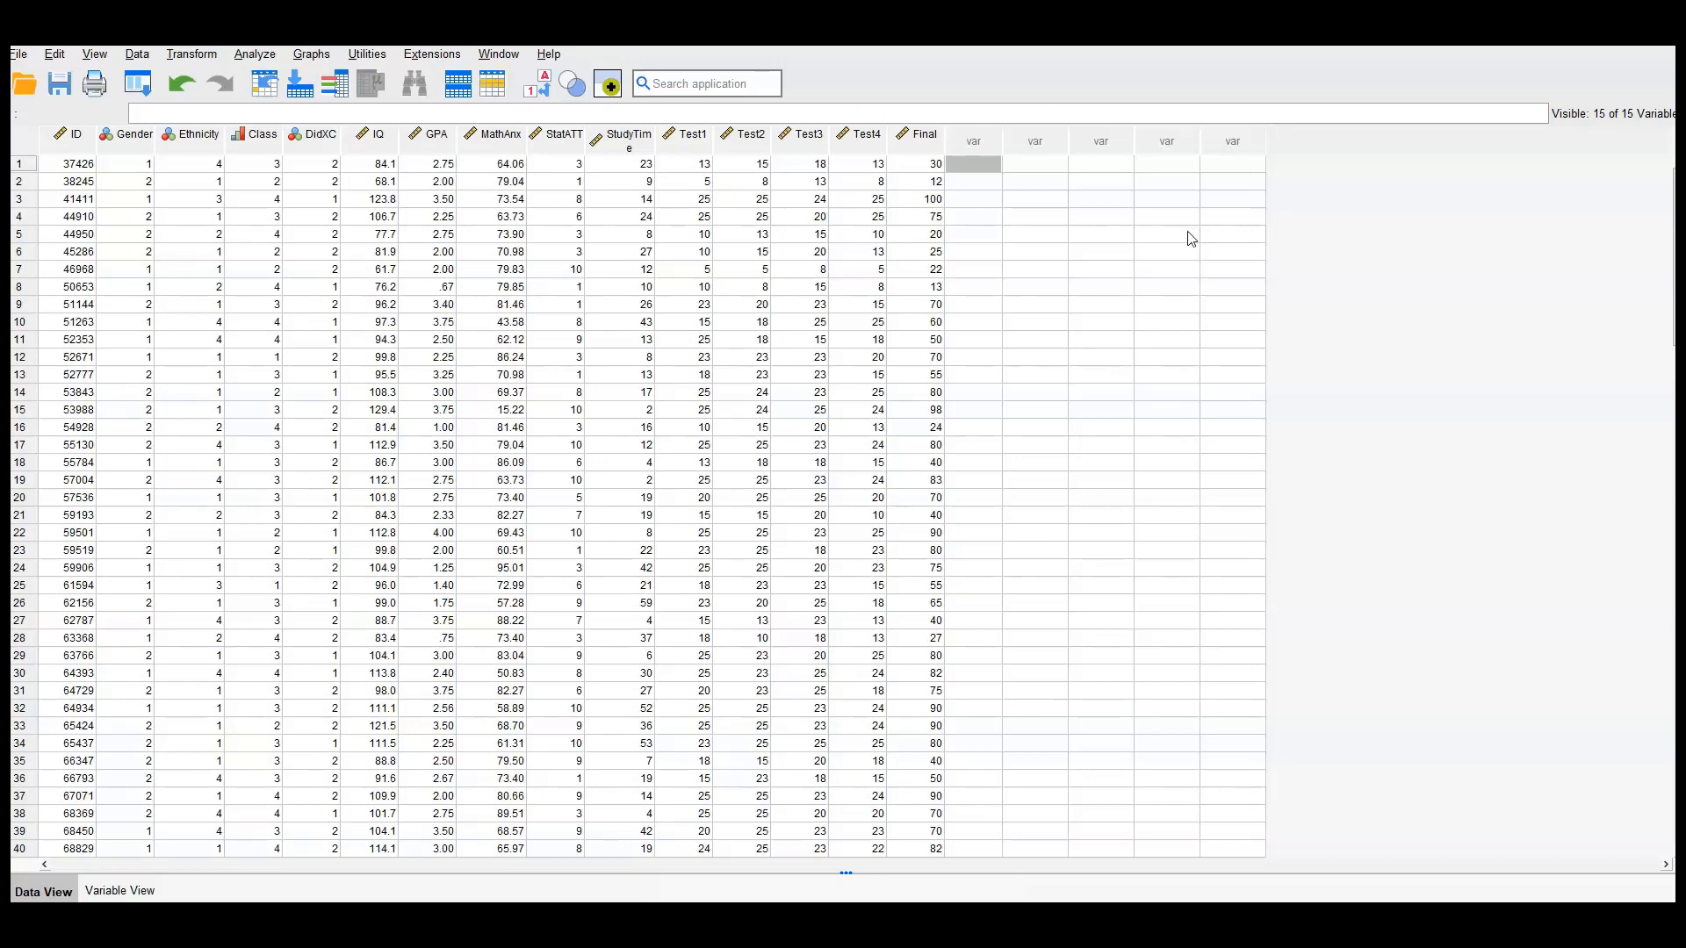
Start a legacy Histogram, clear its variable and assign Standardized IQ score [IQ] as the variable
click(329, 58)
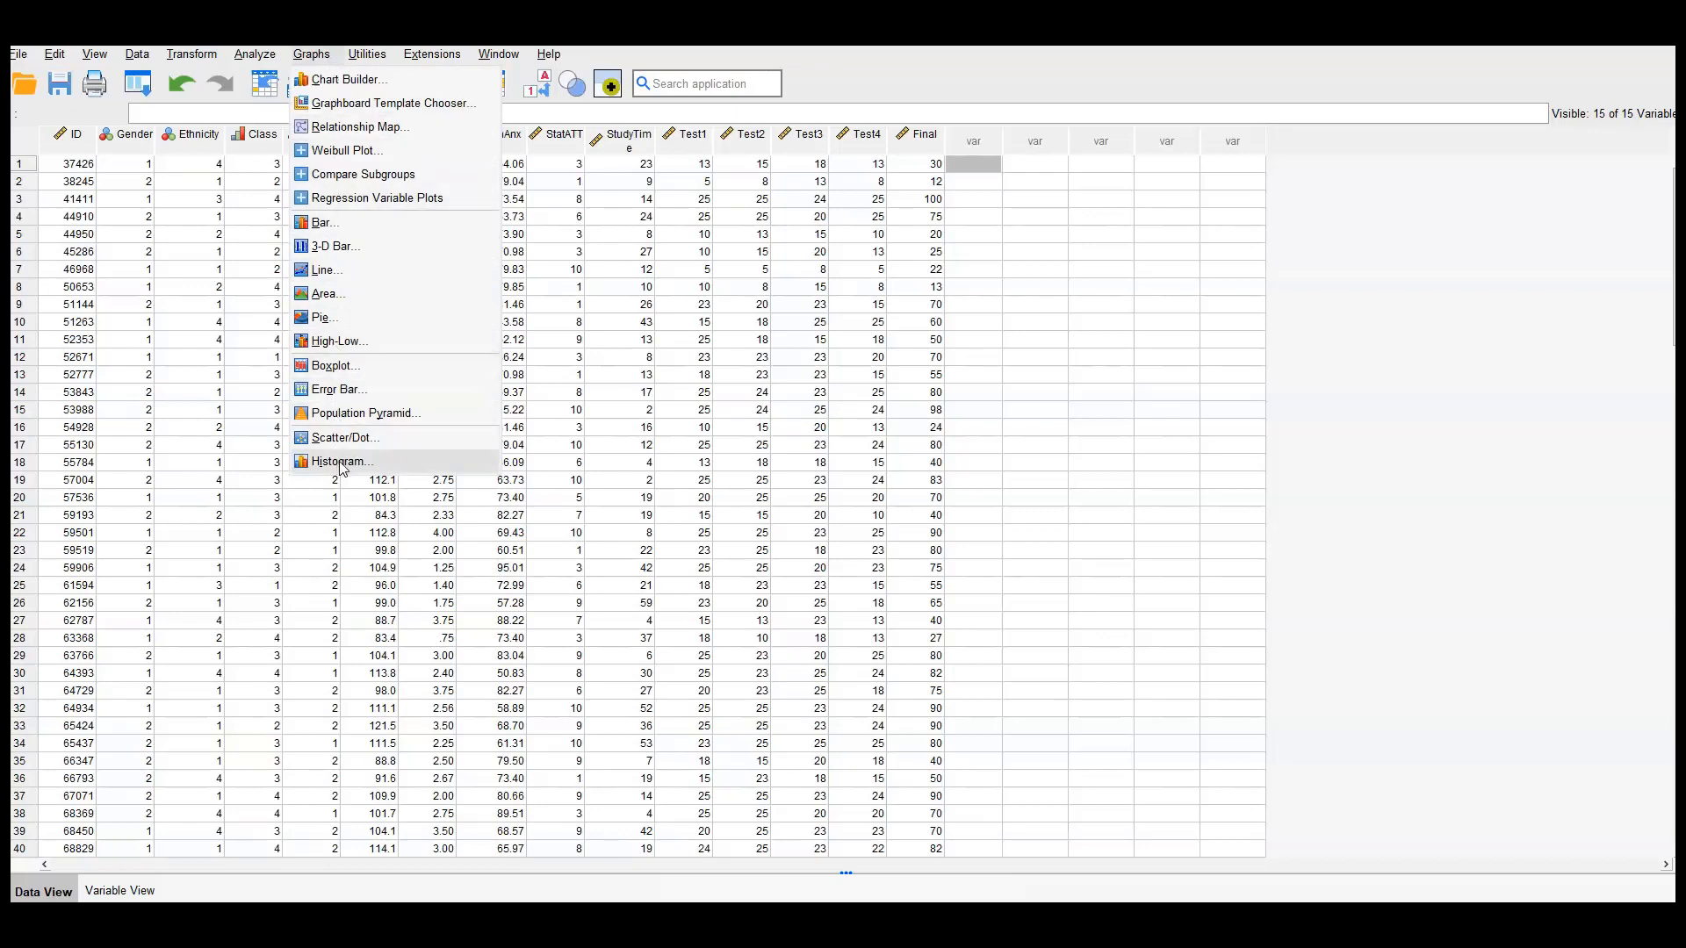
click(340, 463)
click(1142, 293)
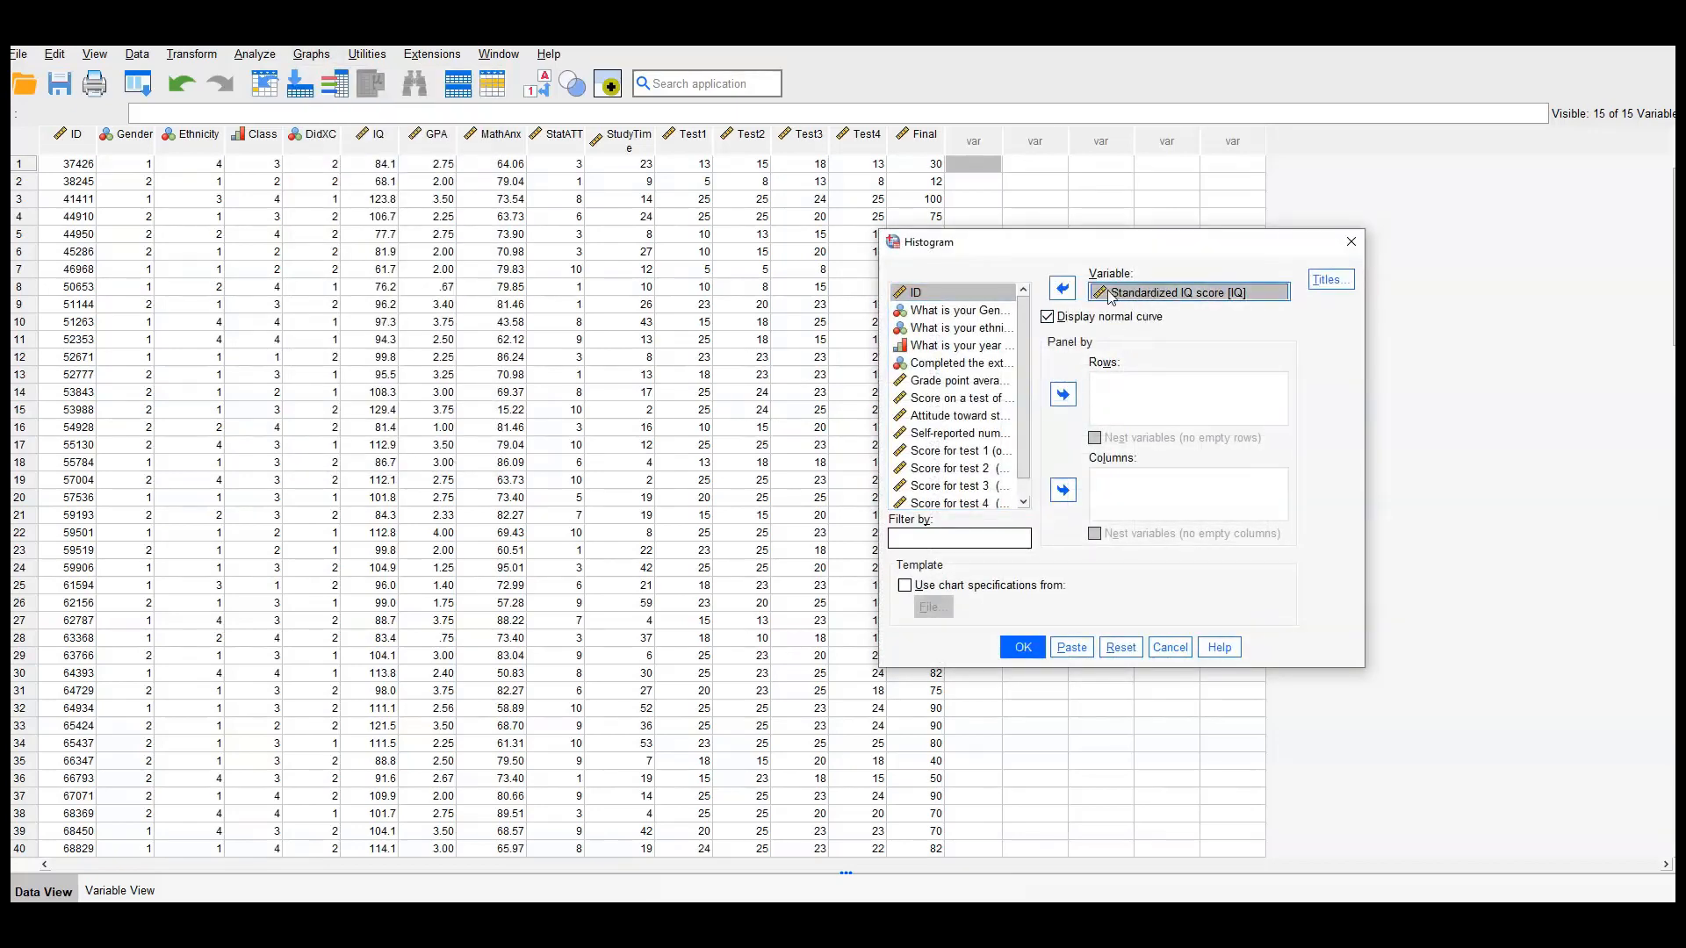
click(1062, 290)
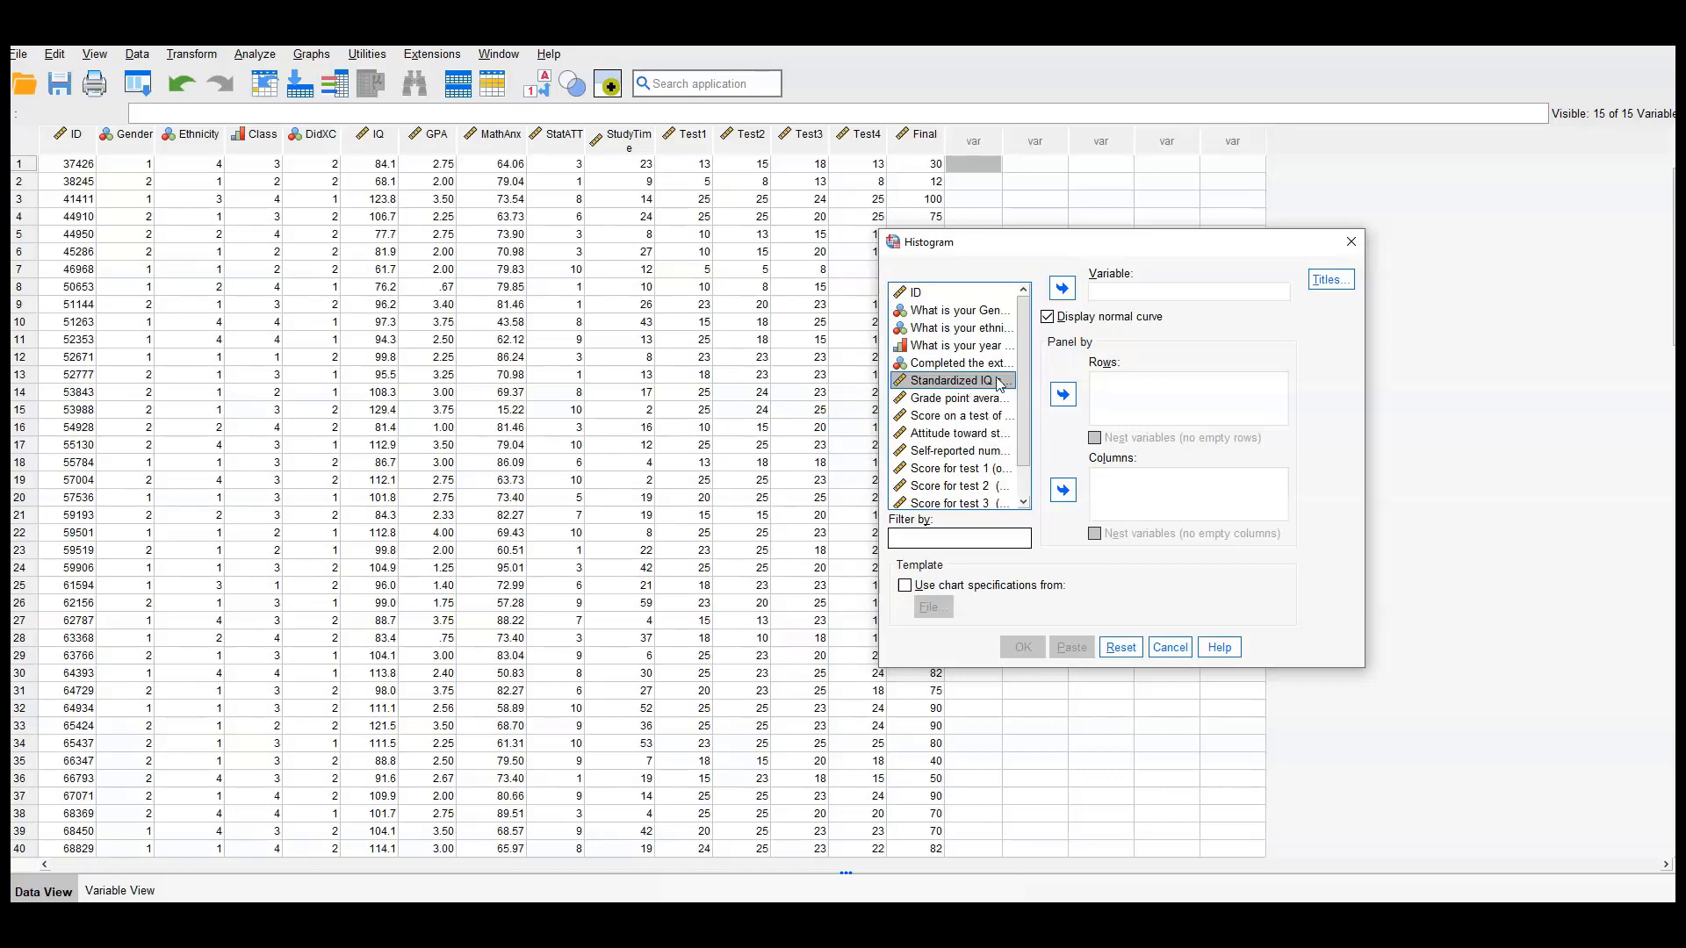
click(1064, 292)
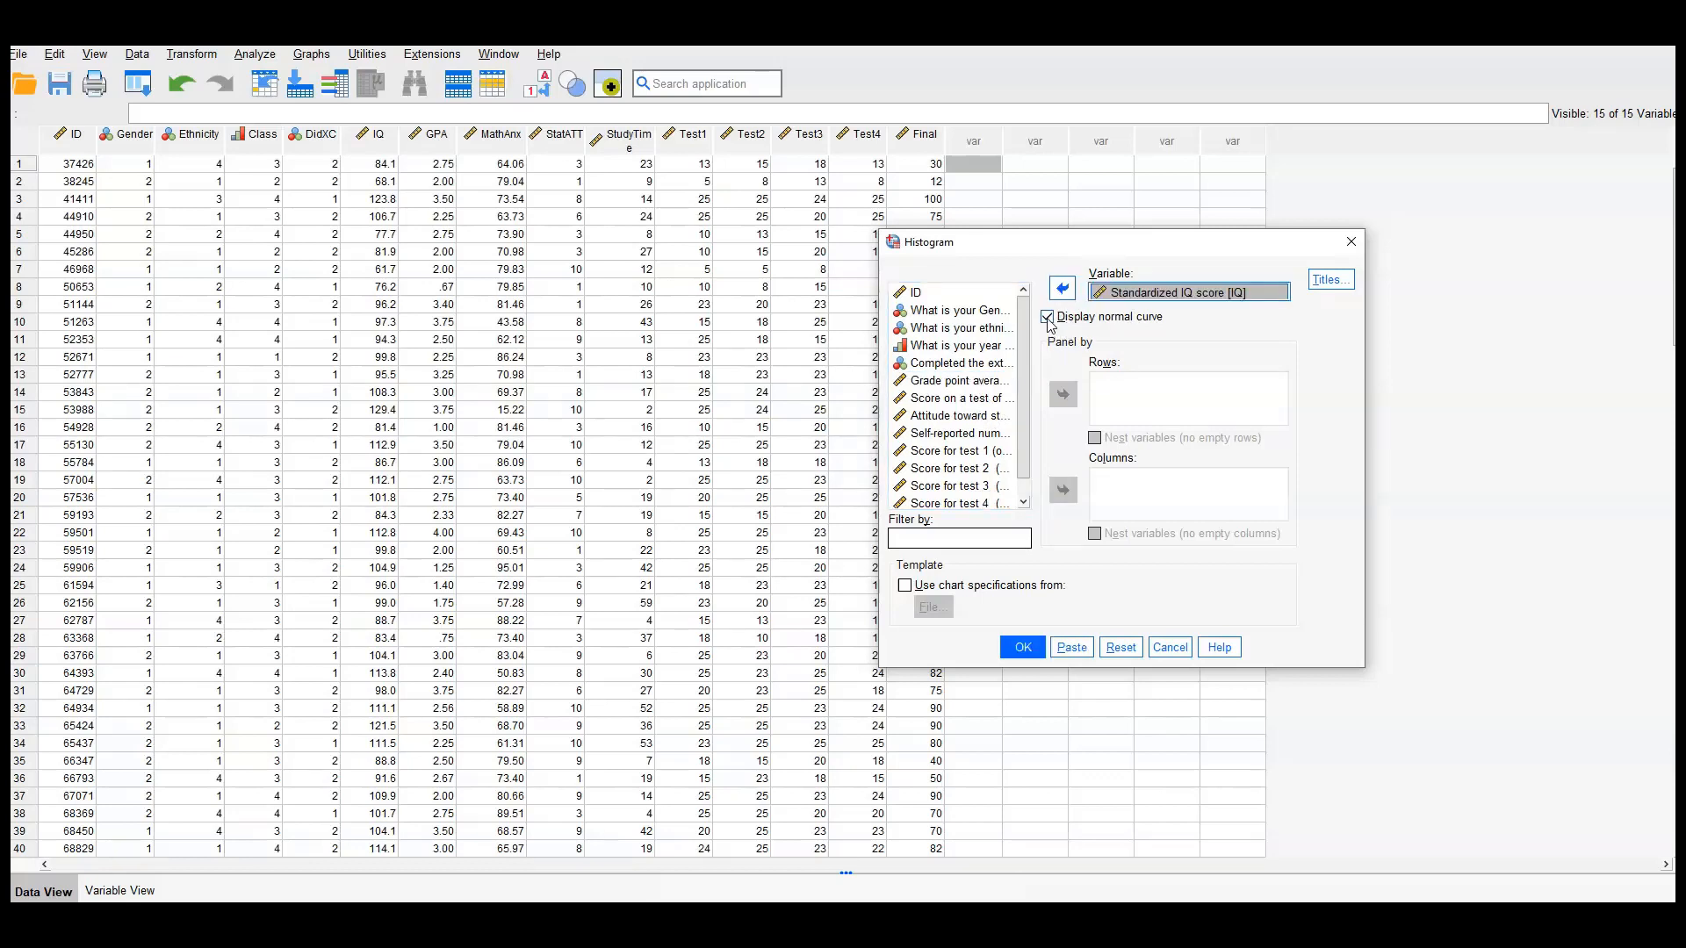
Keep the normal curve display enabled and generate the IQ histogram in the output
click(1048, 318)
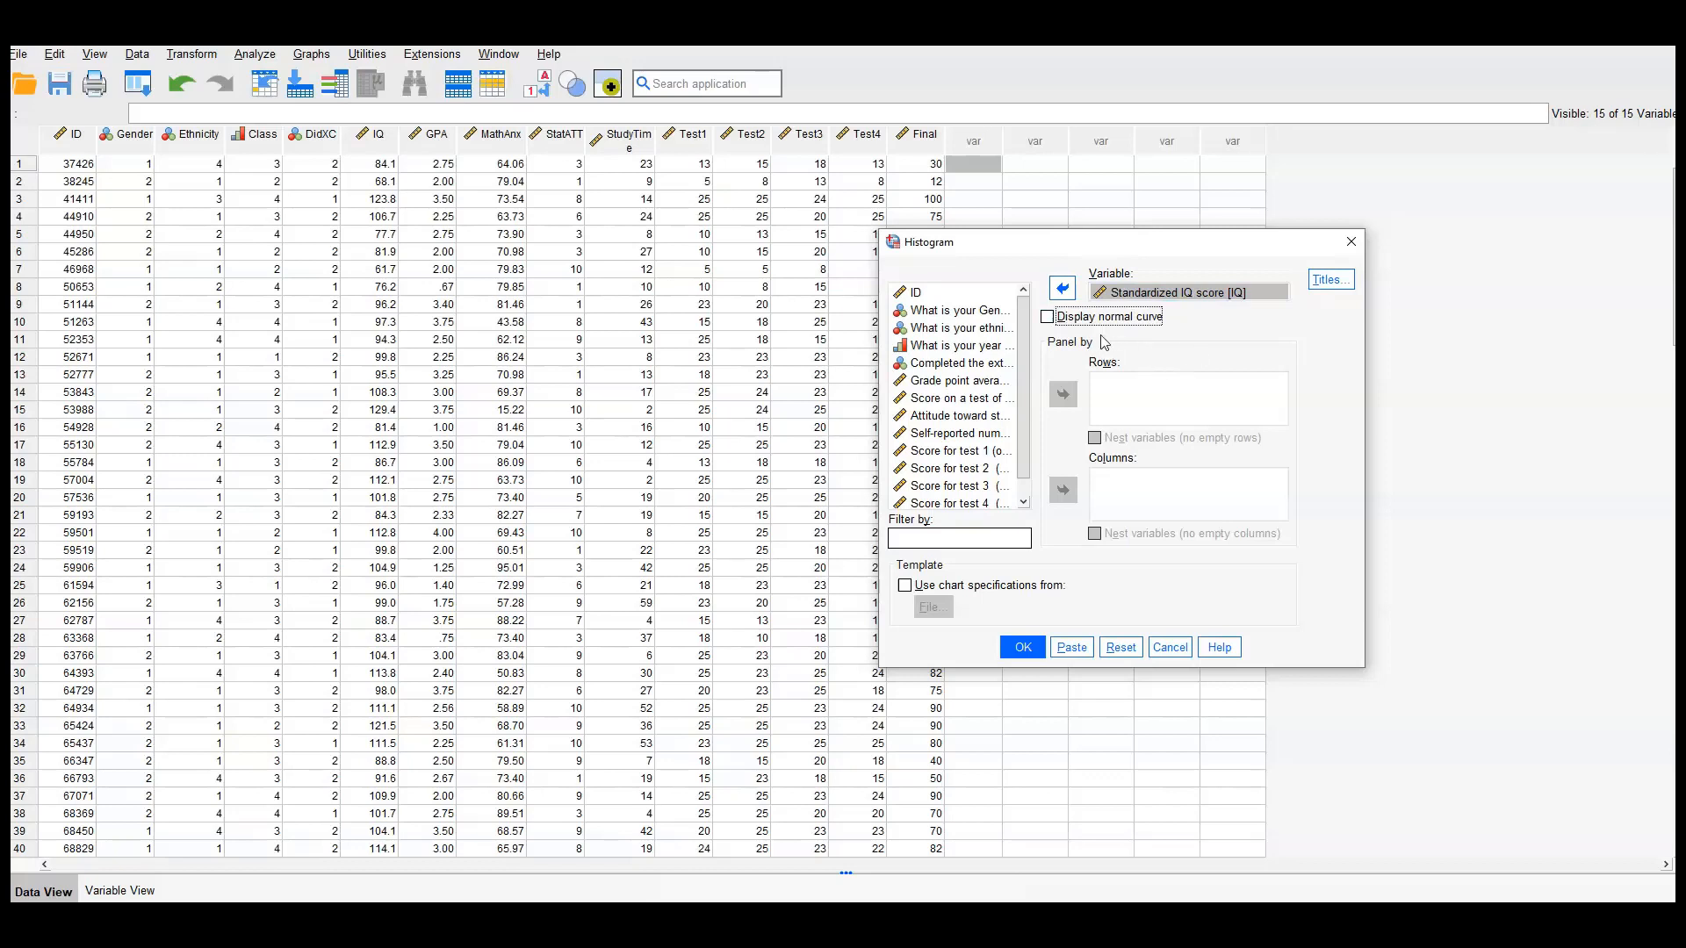
click(1049, 320)
click(1129, 316)
click(1045, 321)
click(1023, 647)
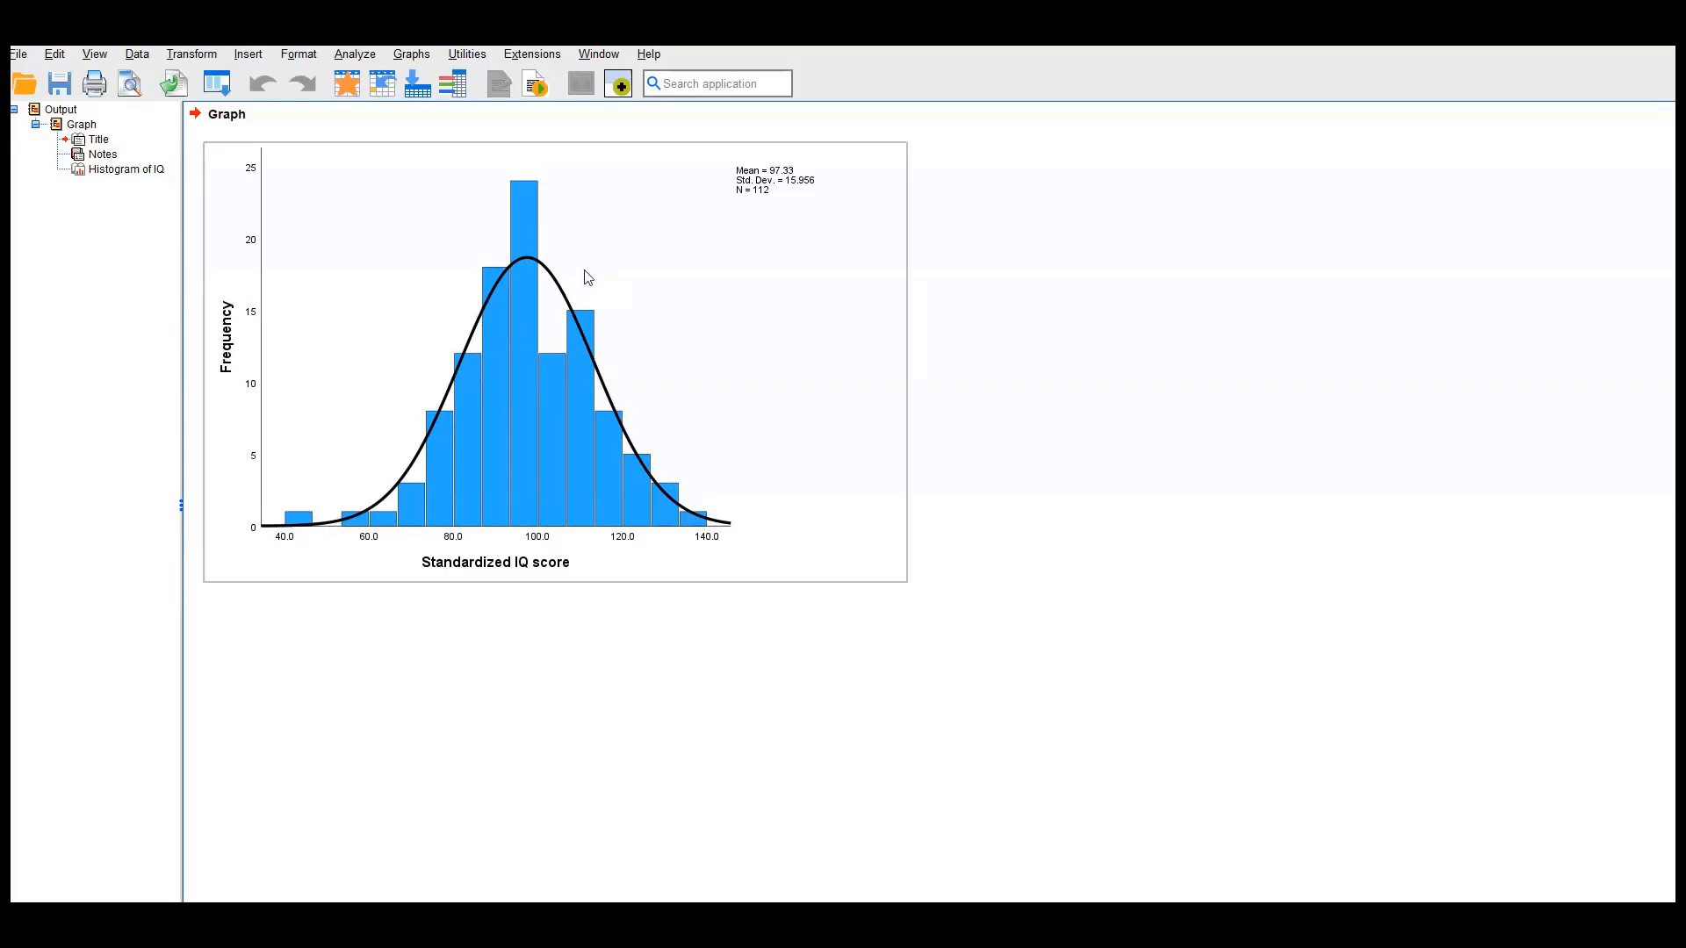
click(630, 639)
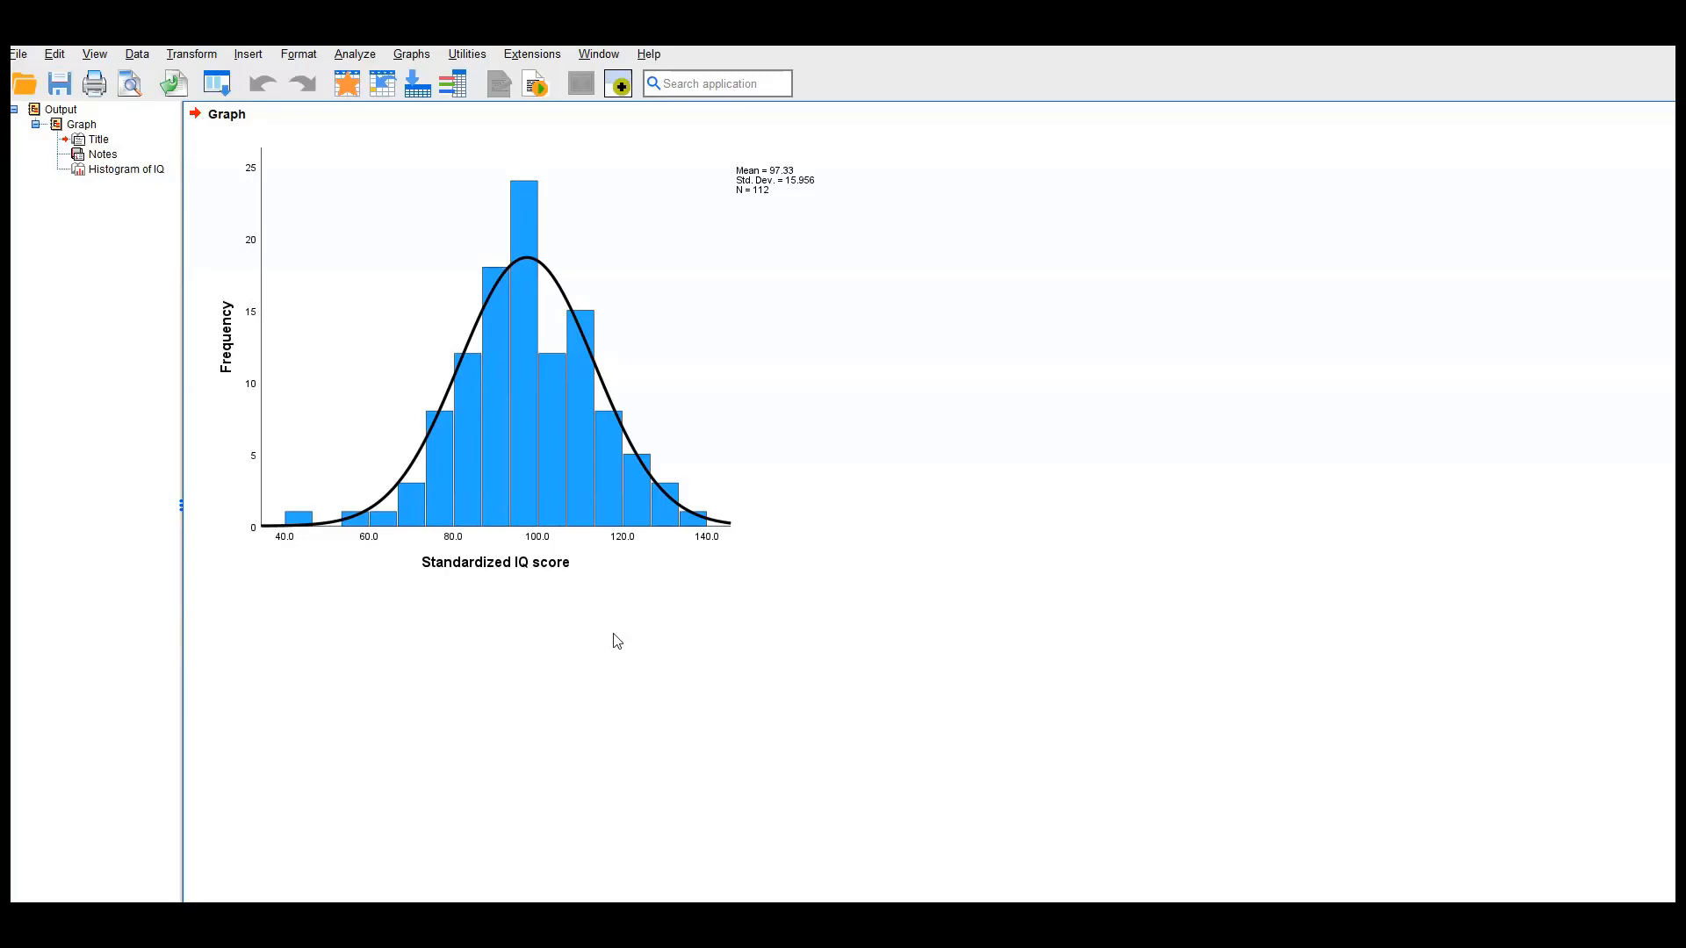
click(538, 322)
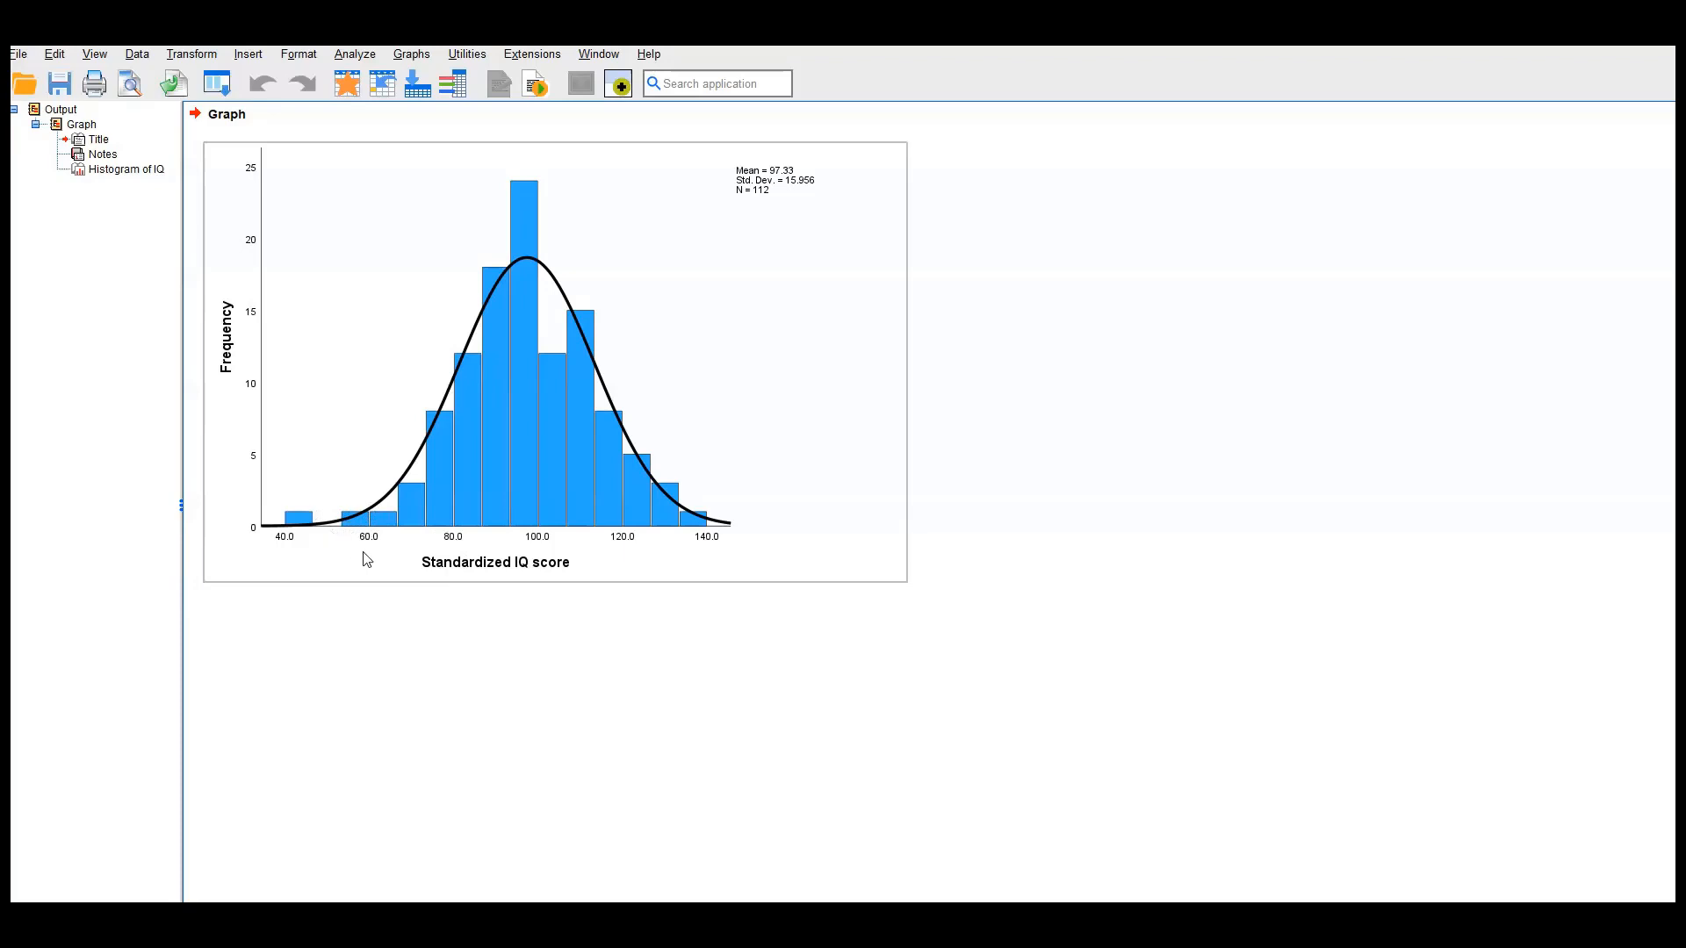
Generate a second histogram with normal curve, replacing Standardized IQ score with Score on final exam (out of 100) as the variable
click(372, 56)
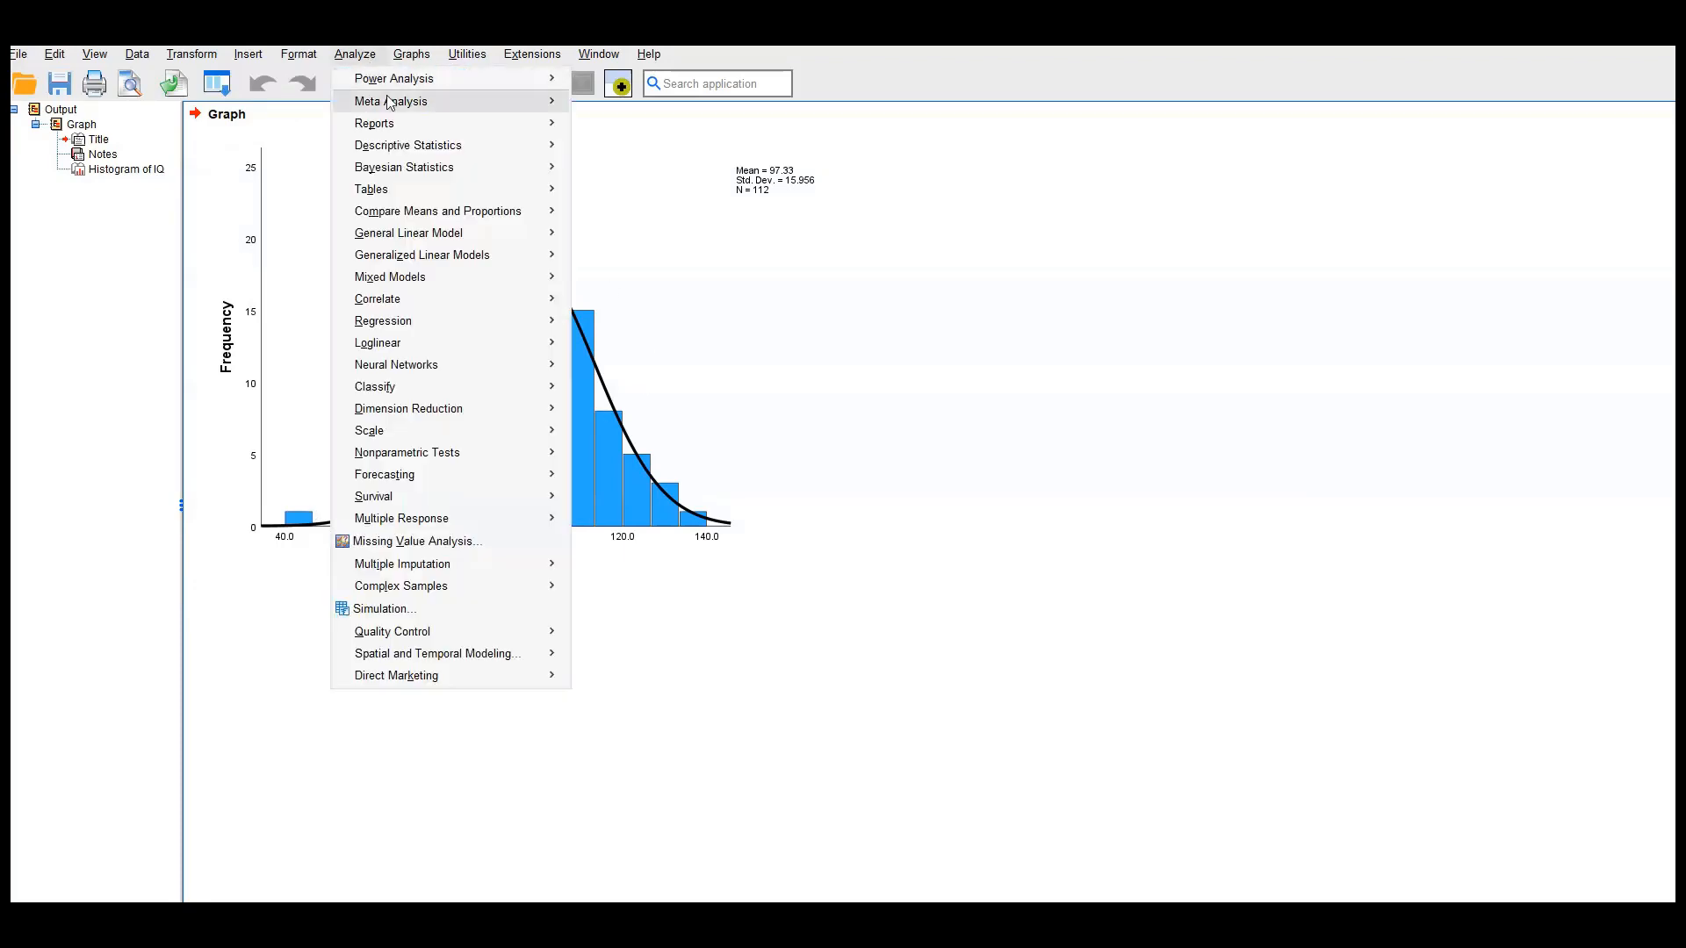
mouse_move(405, 147)
mouse_move(410, 56)
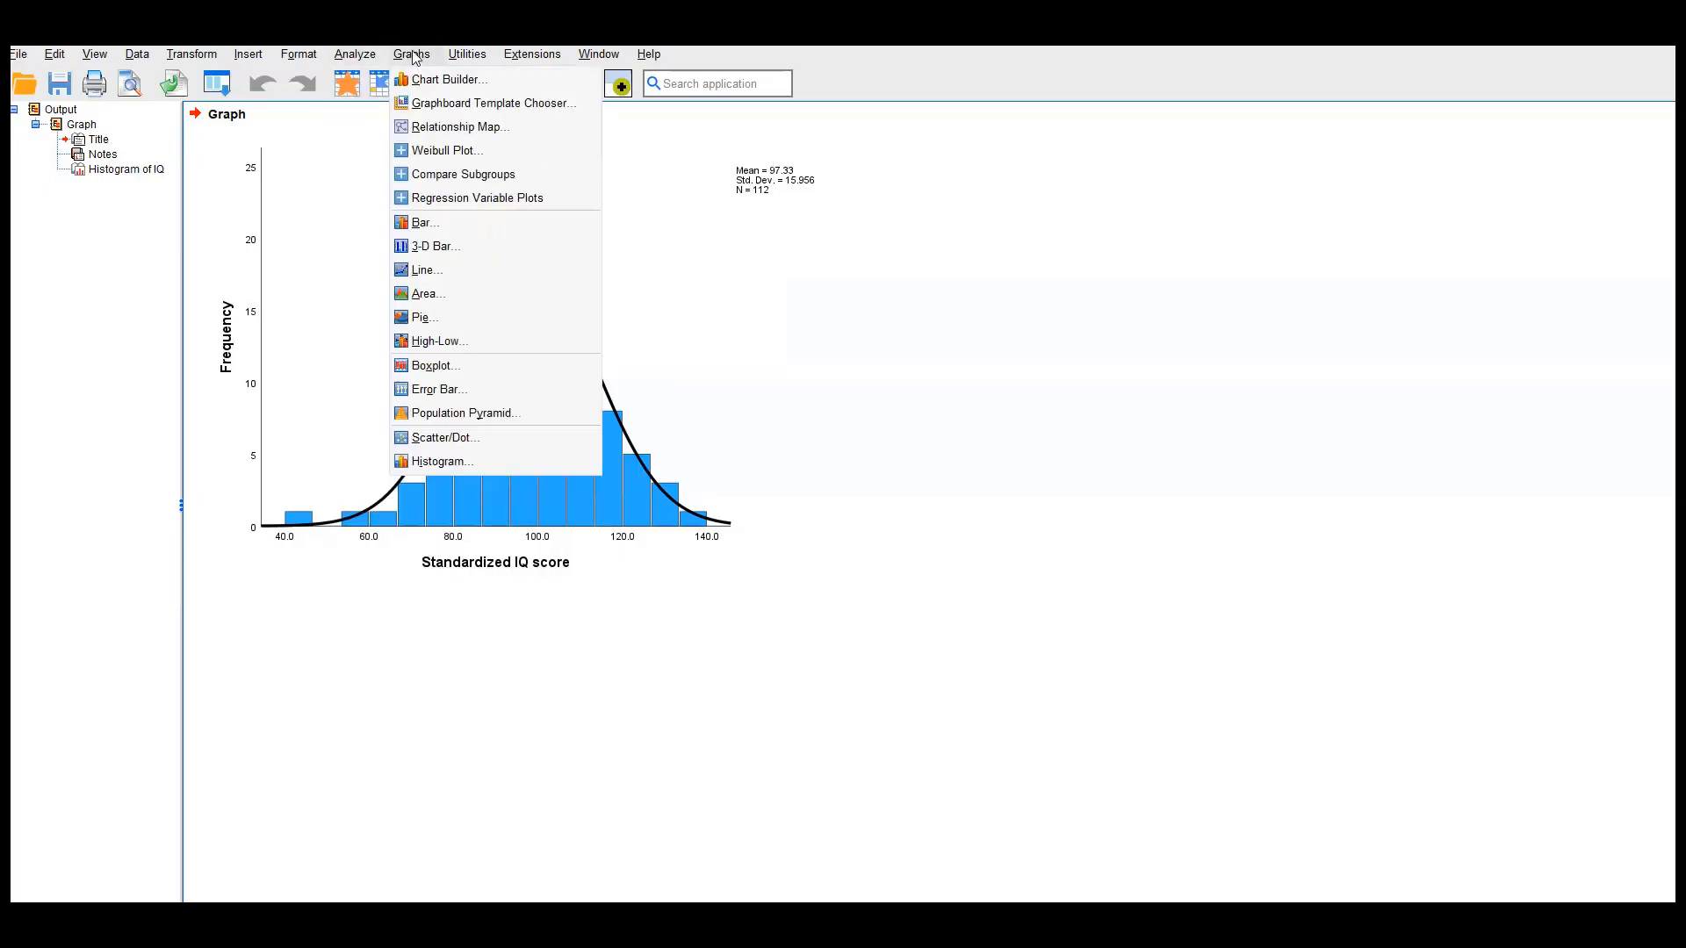
click(446, 464)
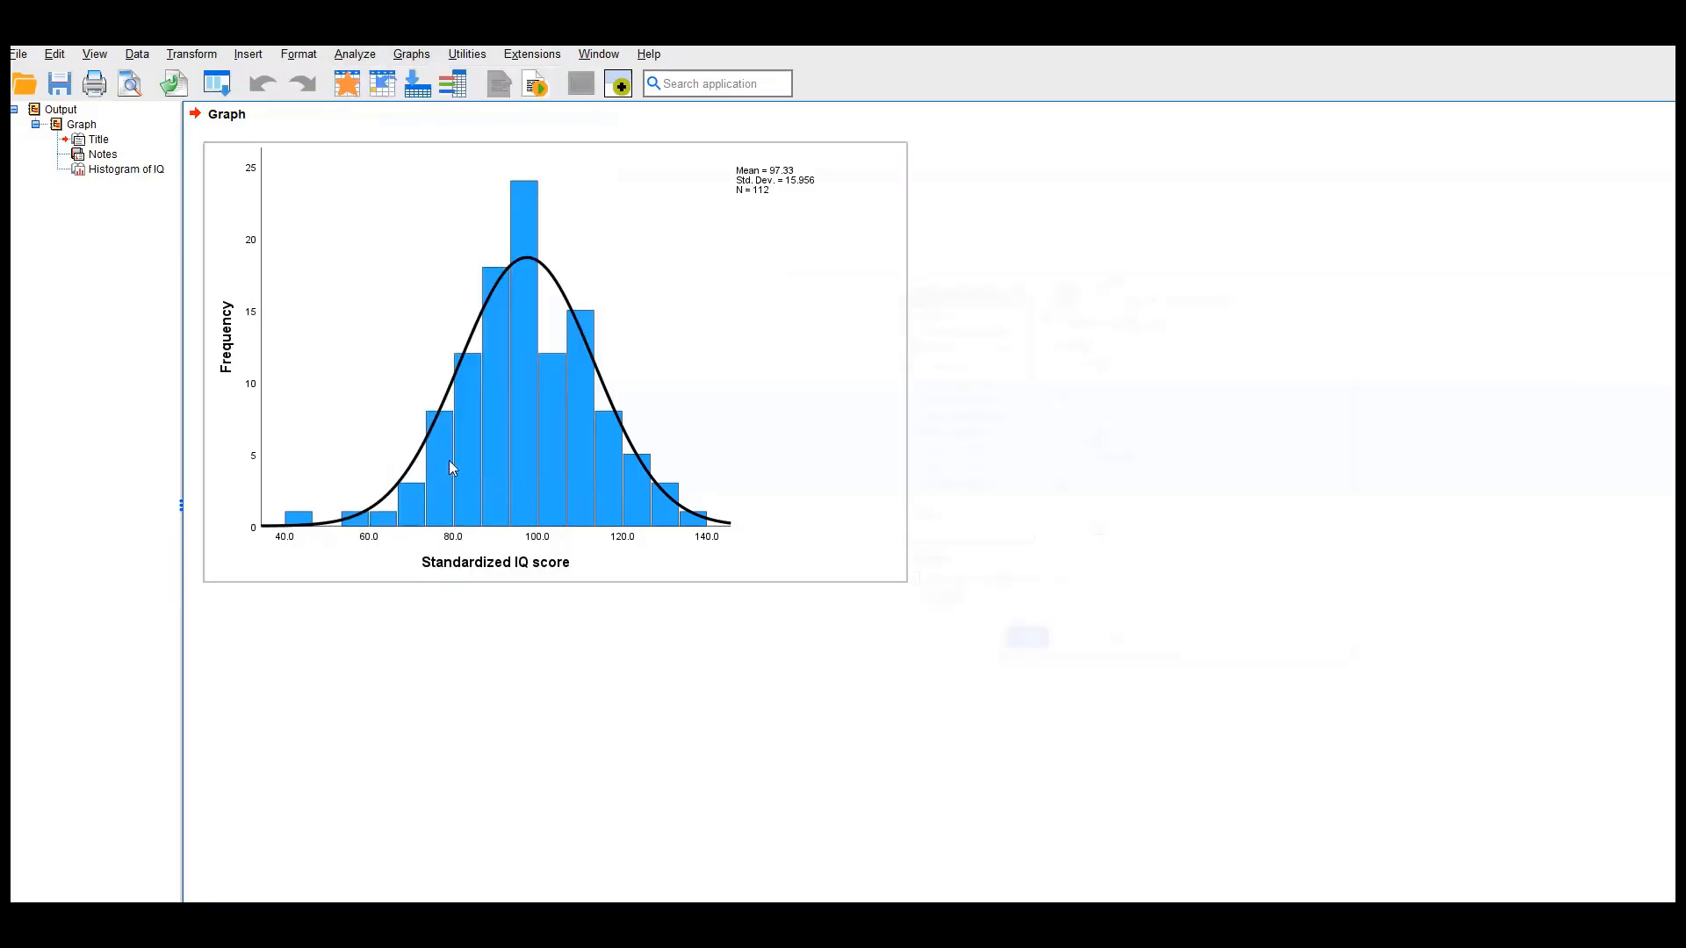
click(1208, 295)
click(1075, 289)
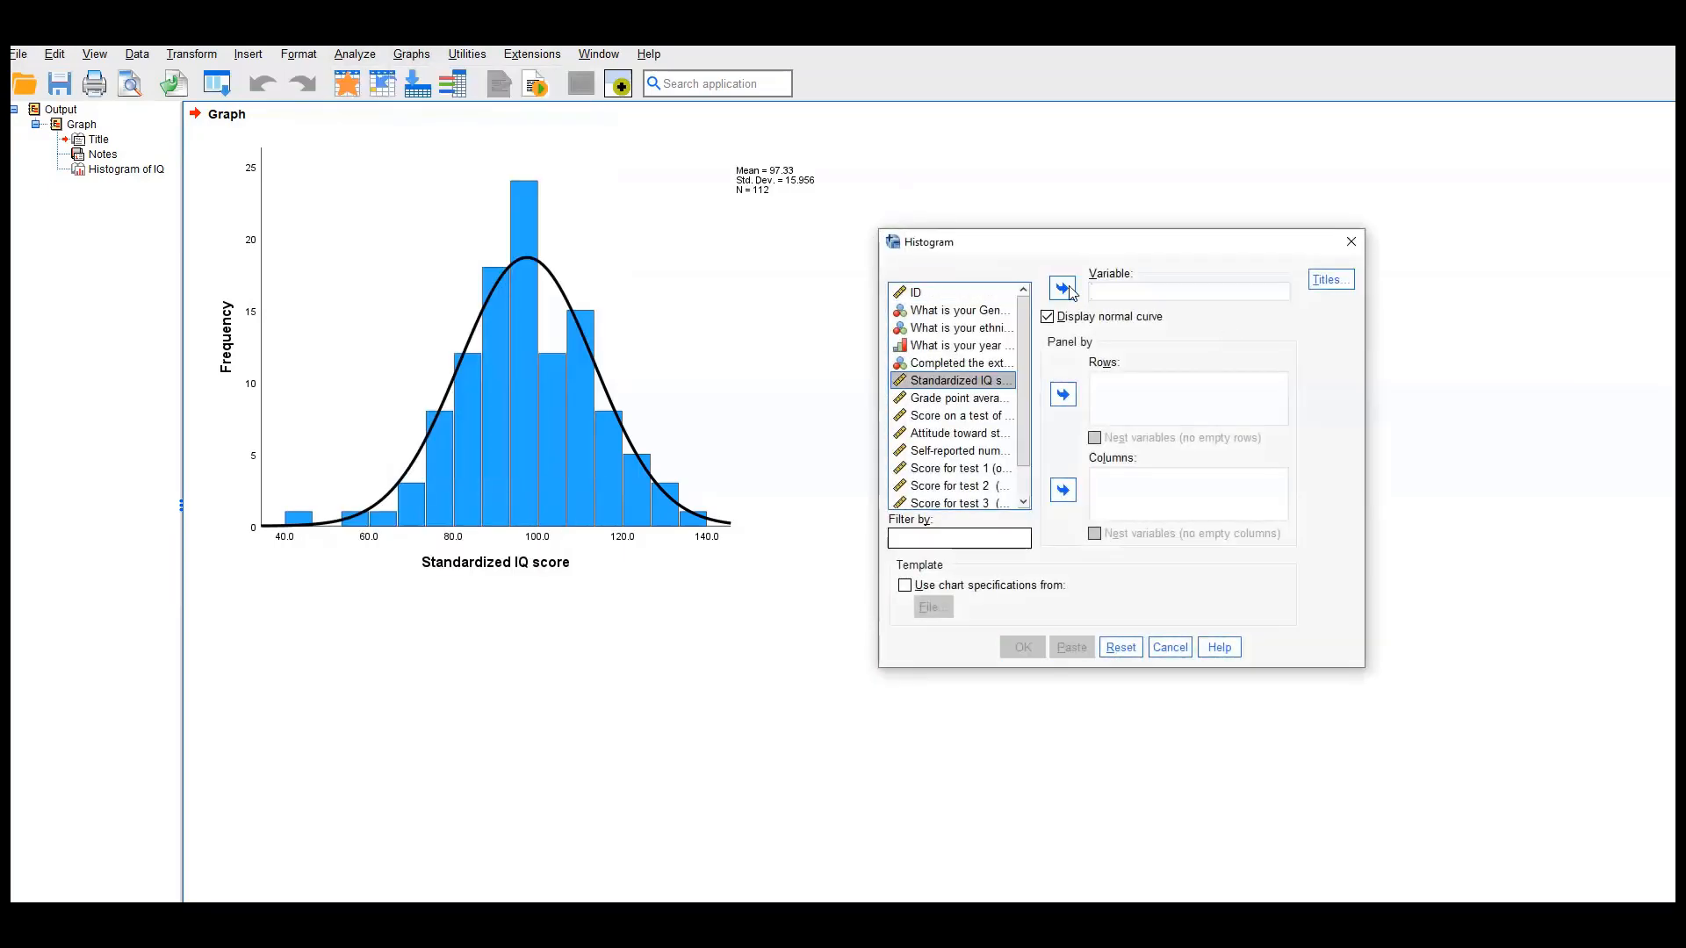
drag(1031, 334, 1027, 369)
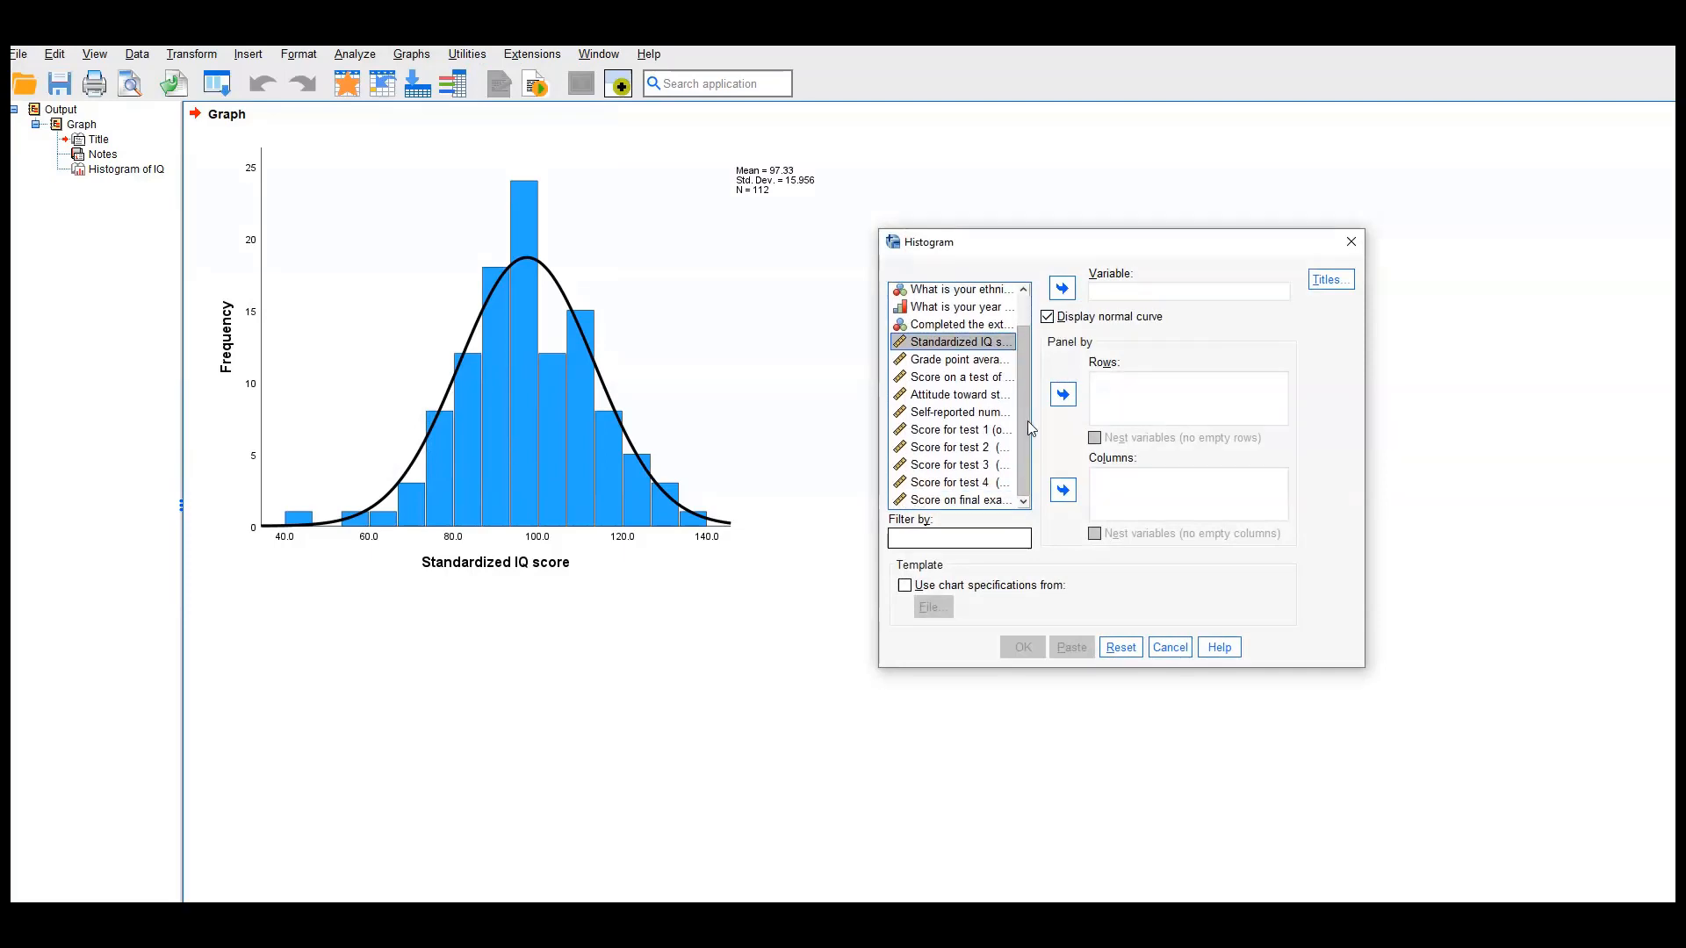
click(977, 500)
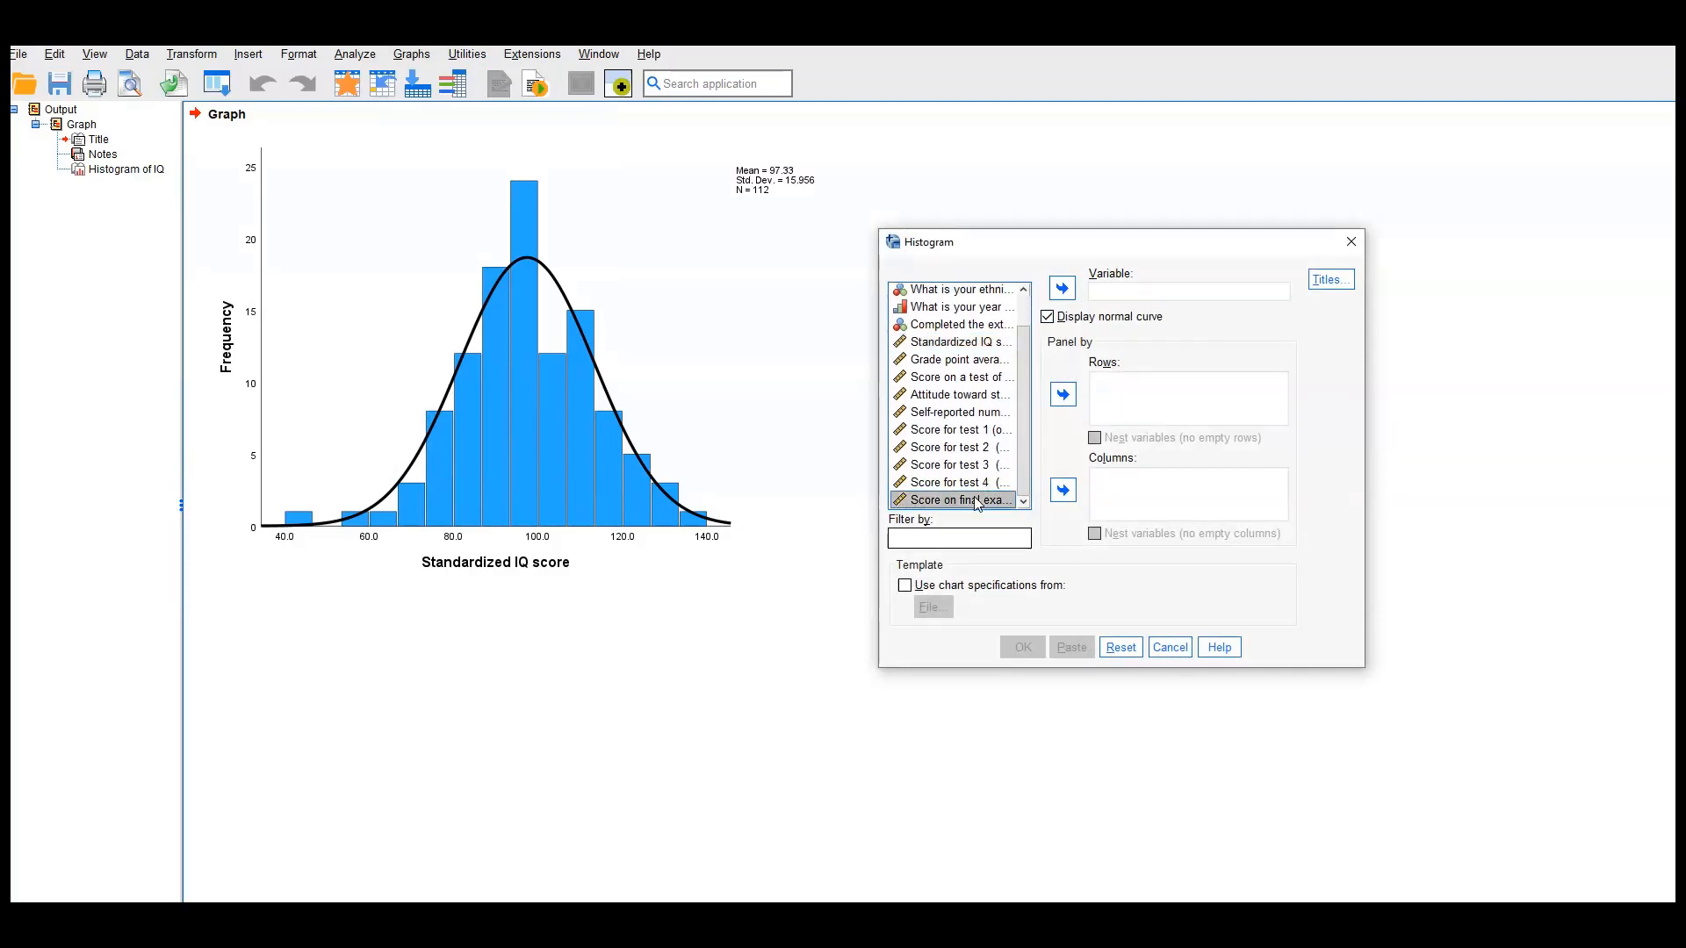
click(1063, 290)
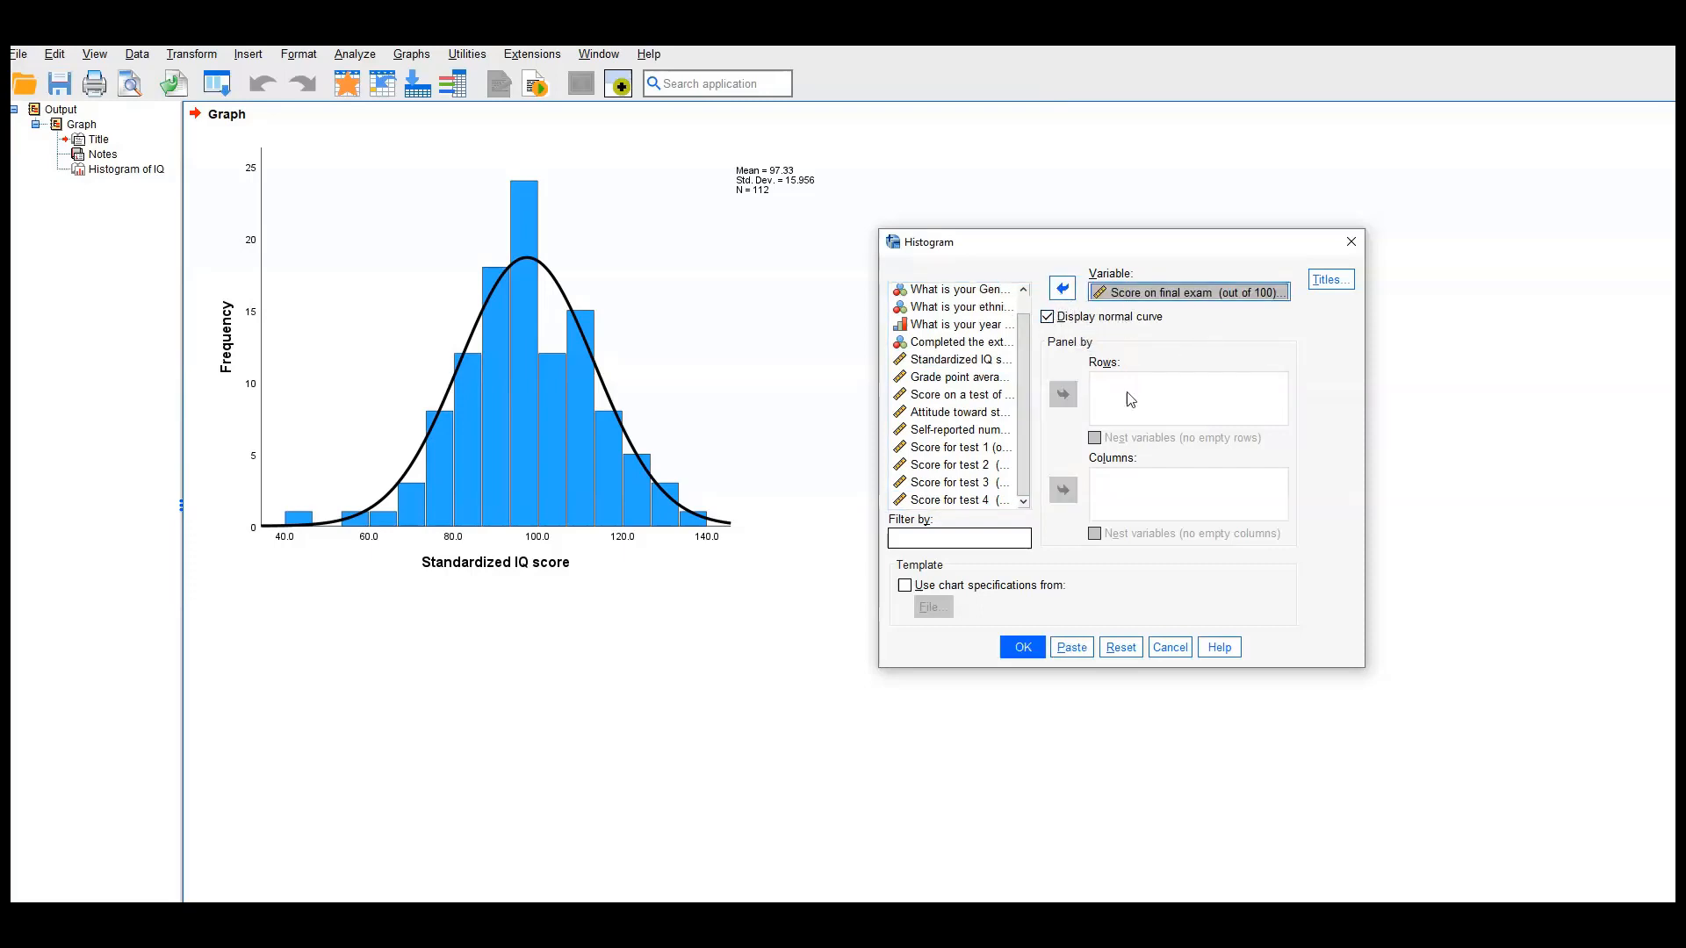
click(1029, 649)
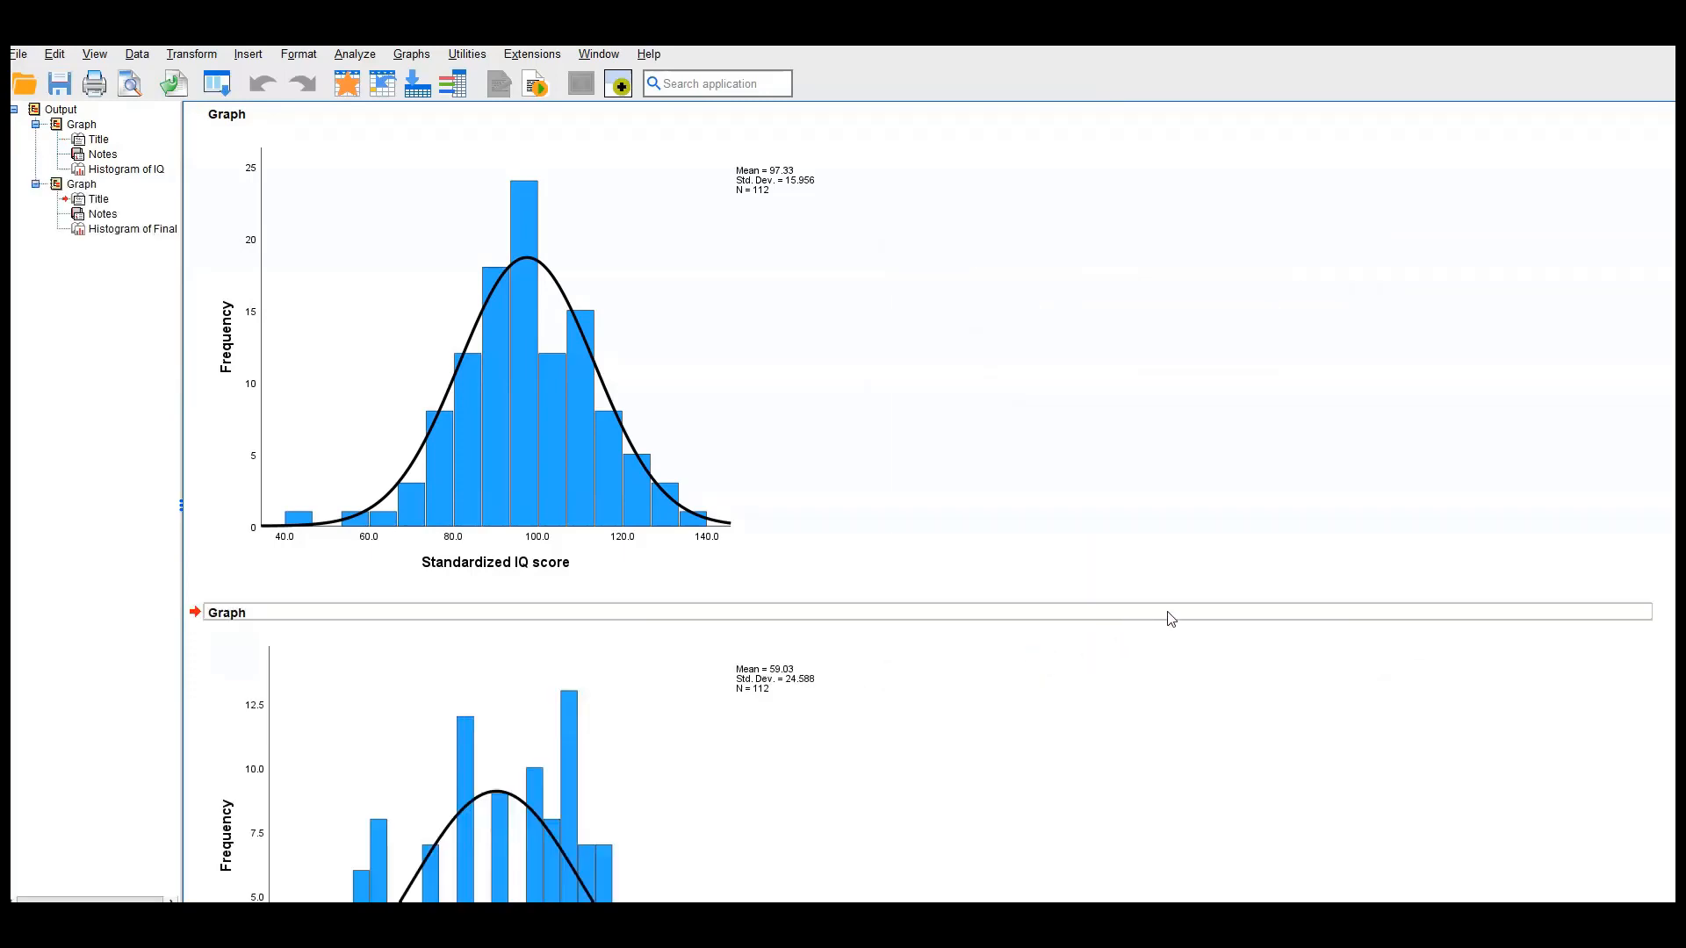
Compare the shapes of the IQ and final exam histograms against their normal curves
scroll(1171, 619, down, 3)
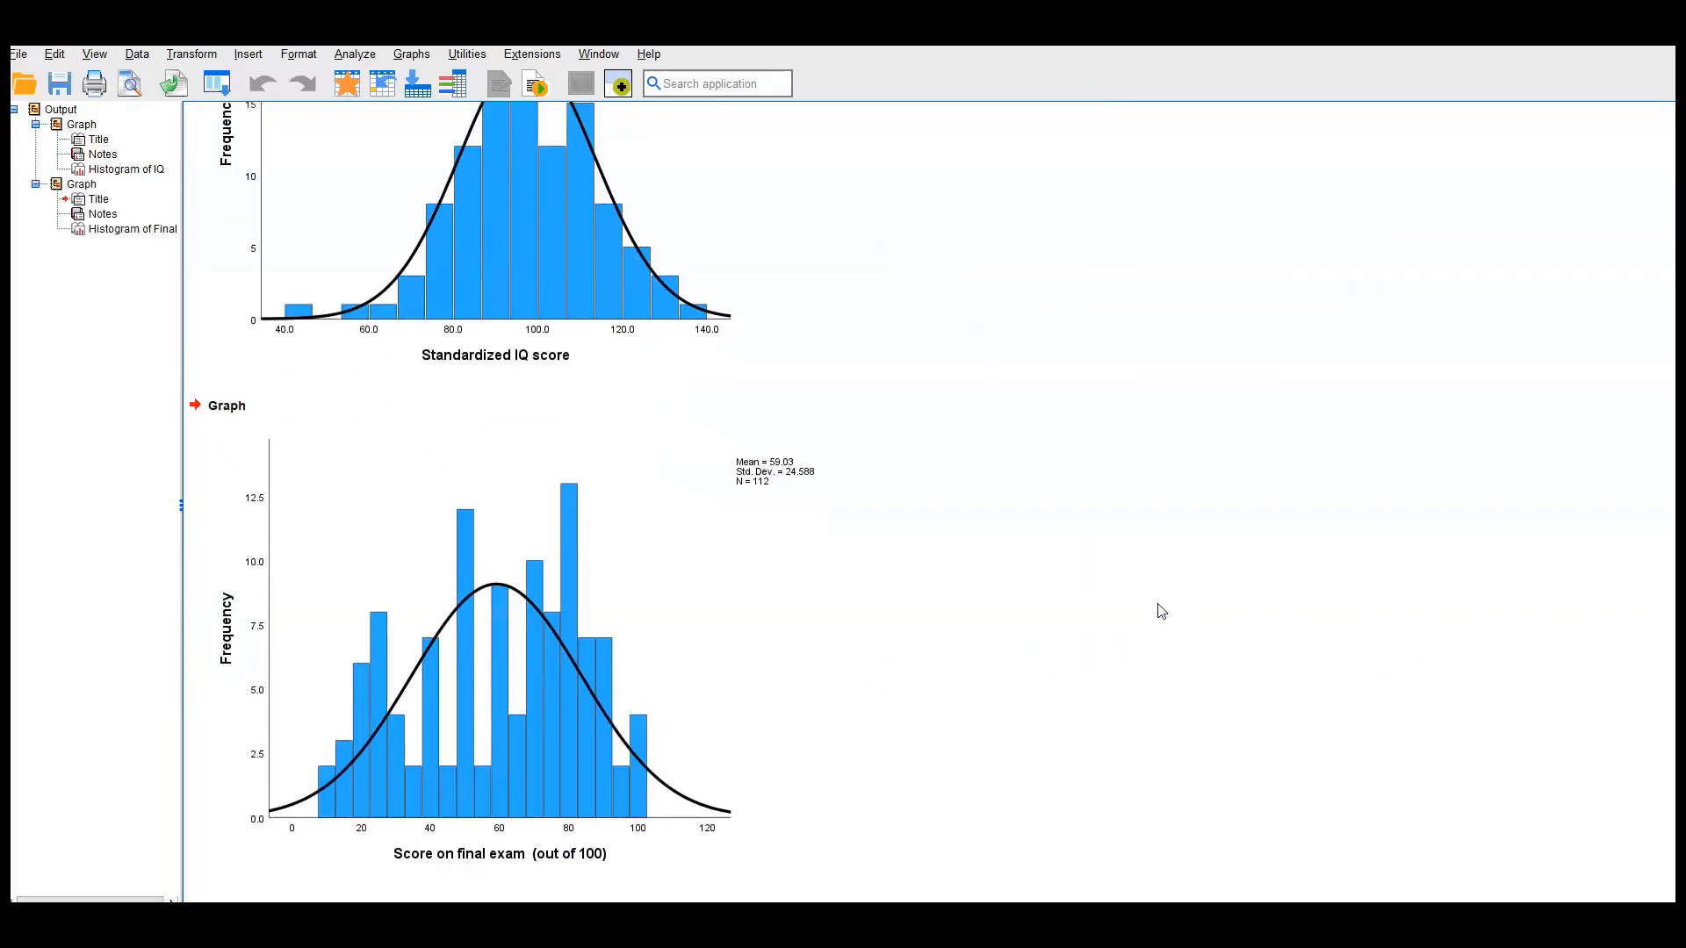
click(424, 757)
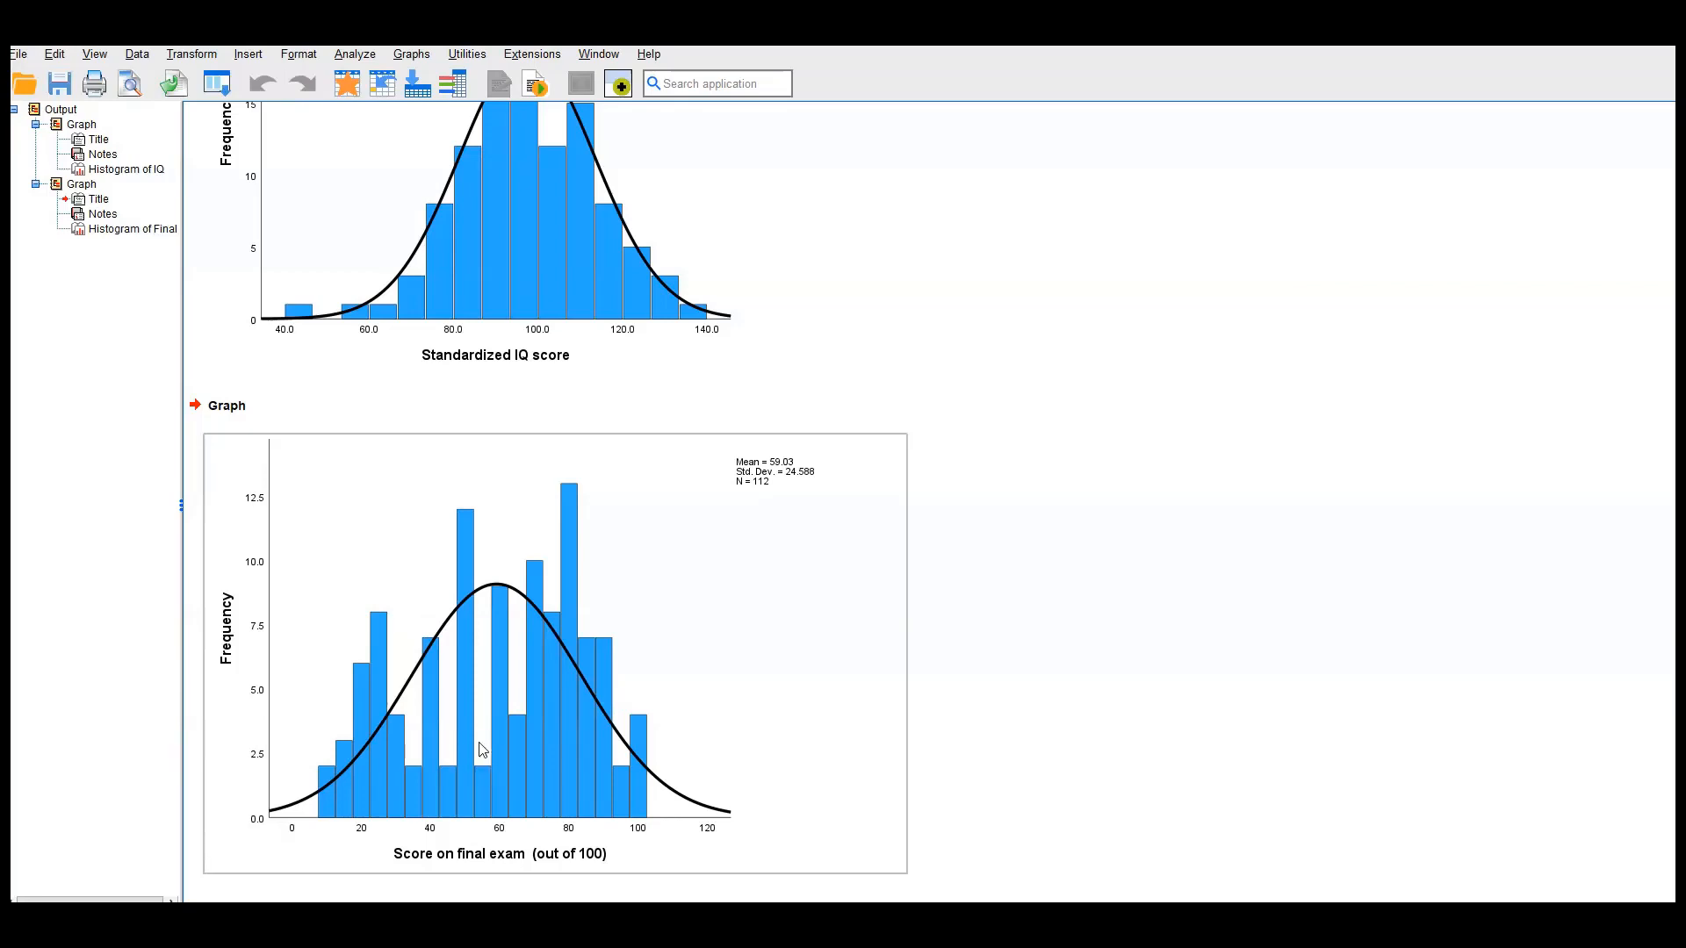
scroll(489, 745, up, 3)
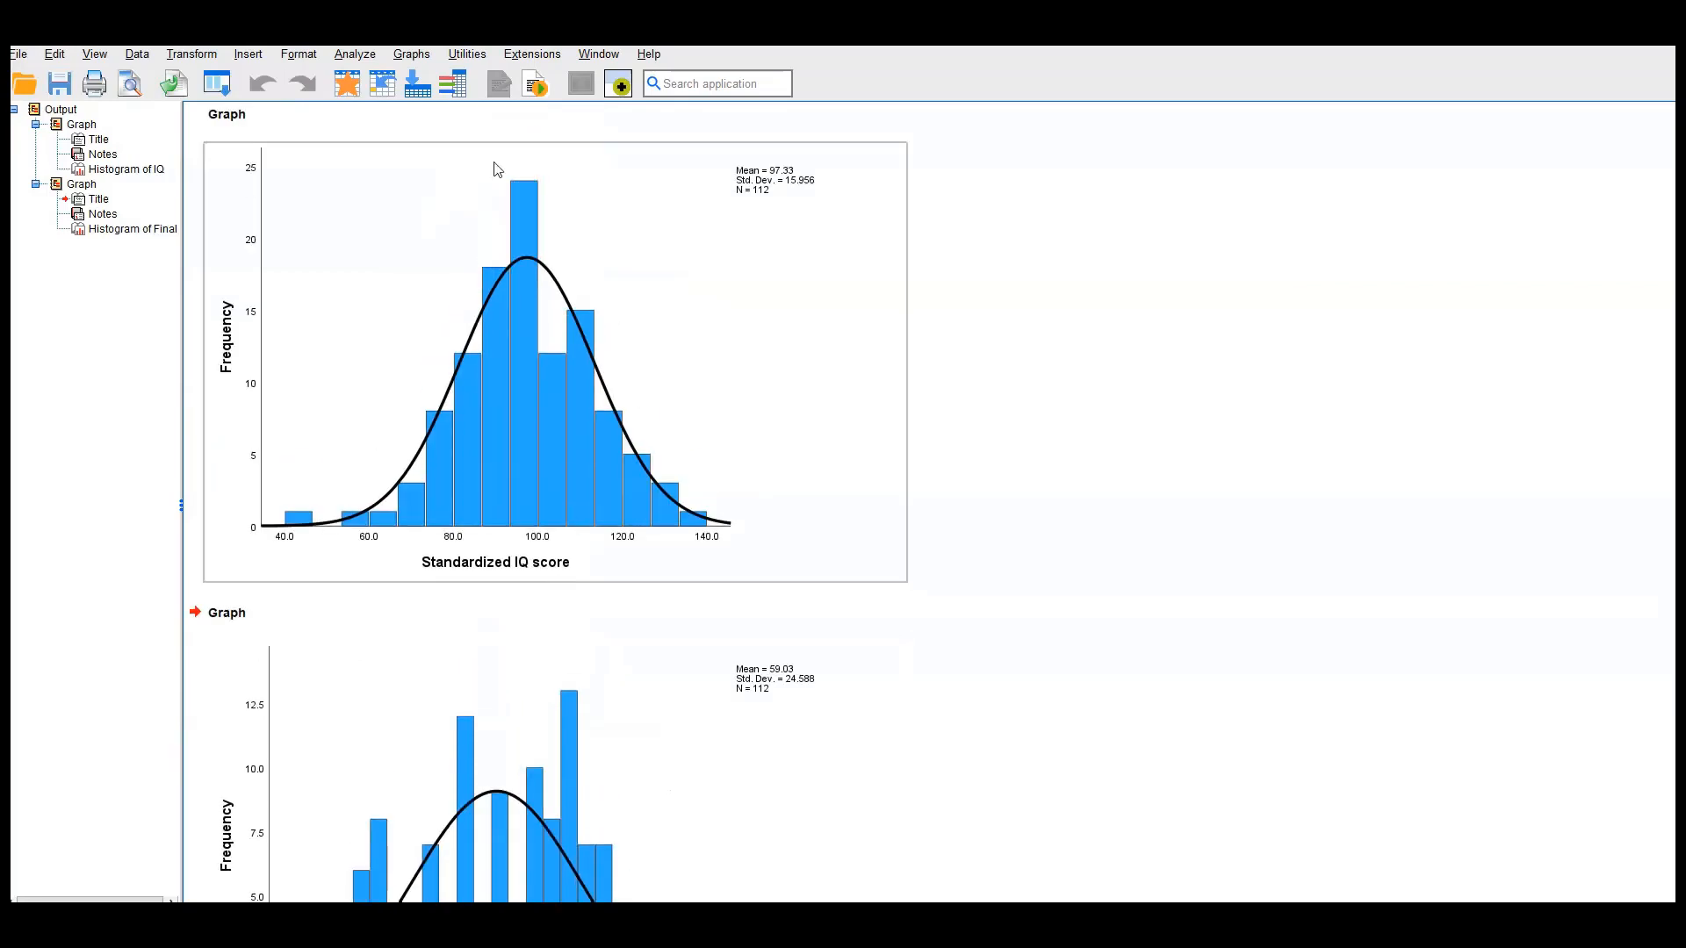
scroll(536, 263, down, 3)
click(619, 815)
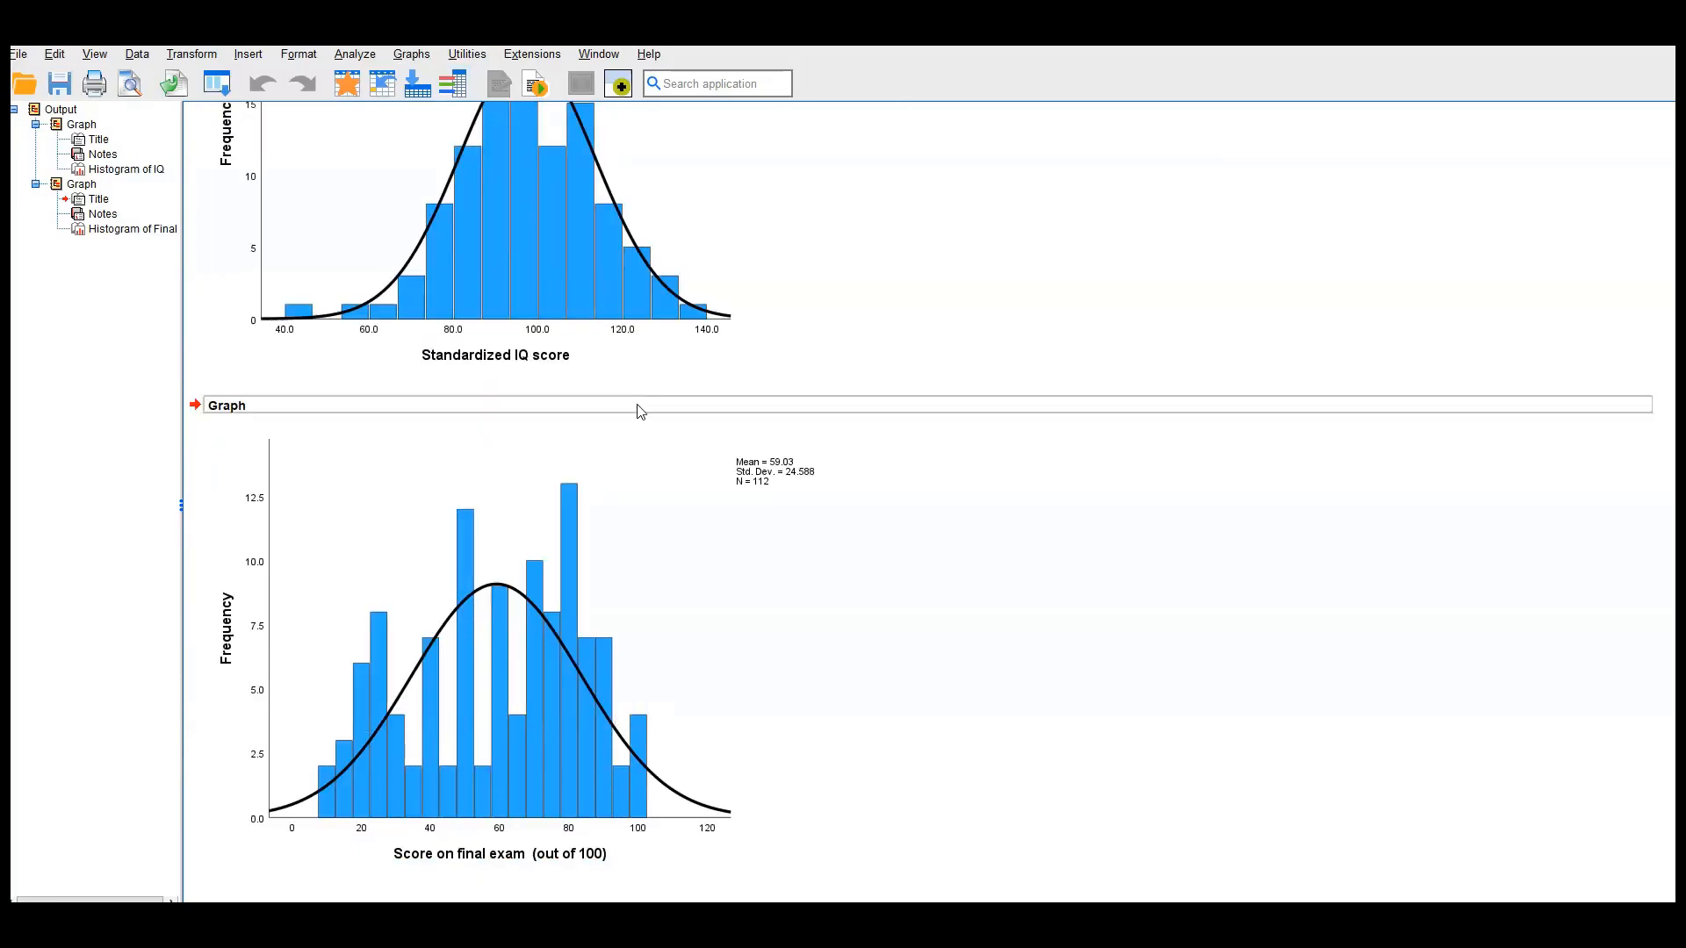
scroll(640, 408, up, 2)
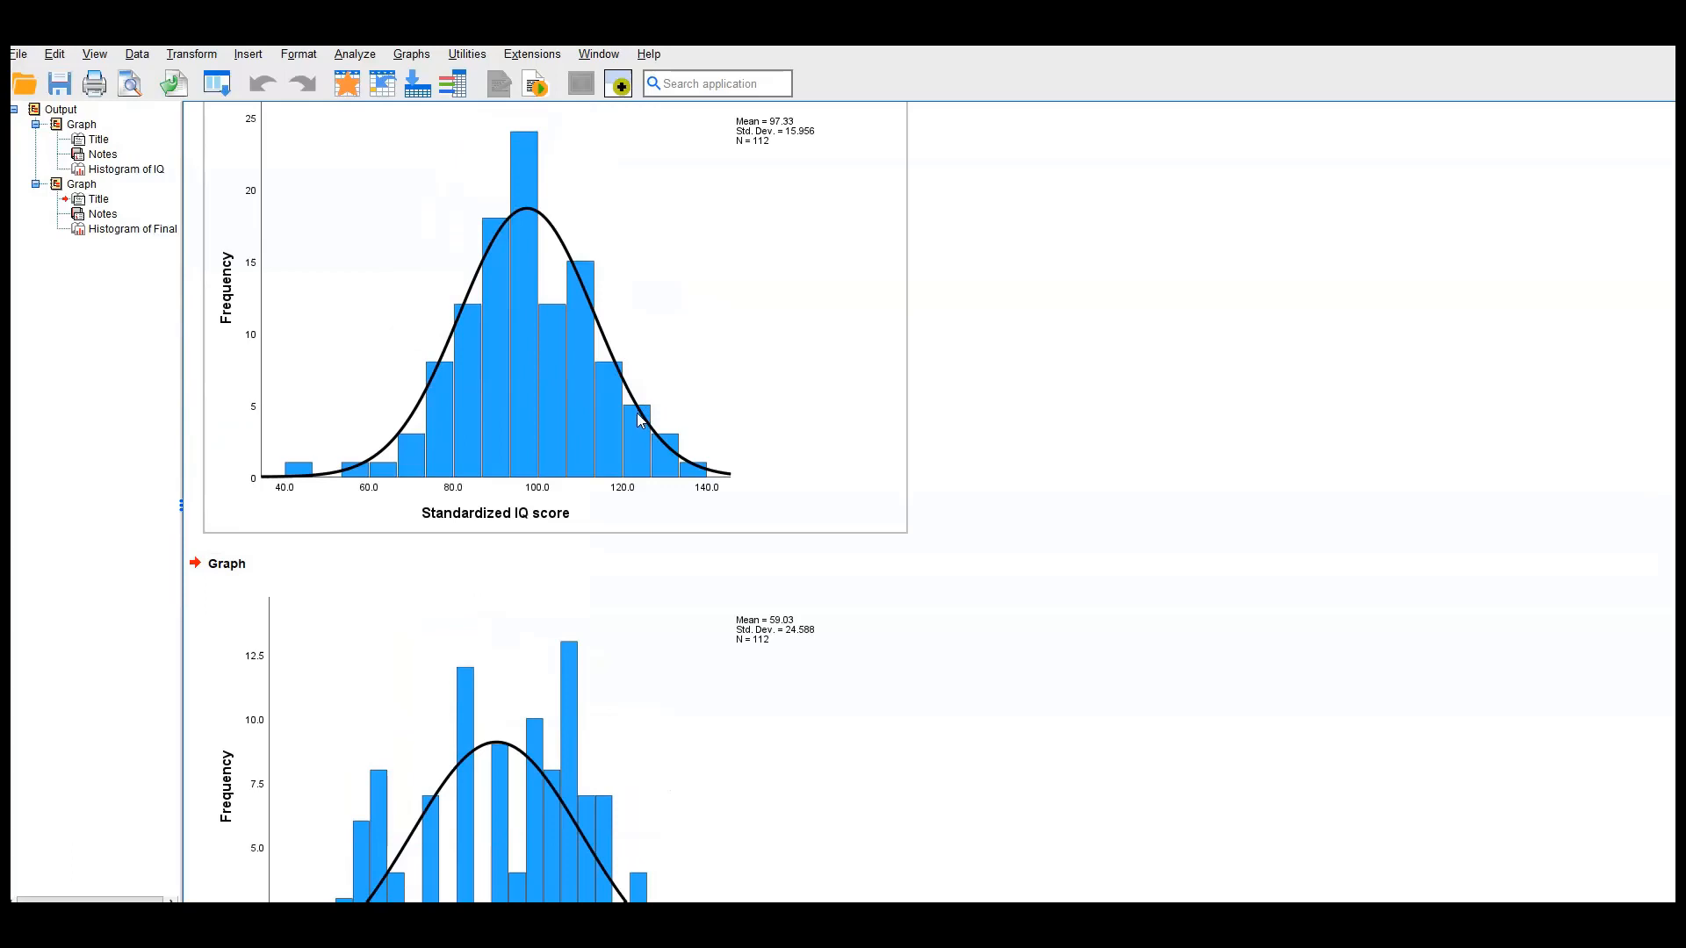
scroll(647, 414, down, 2)
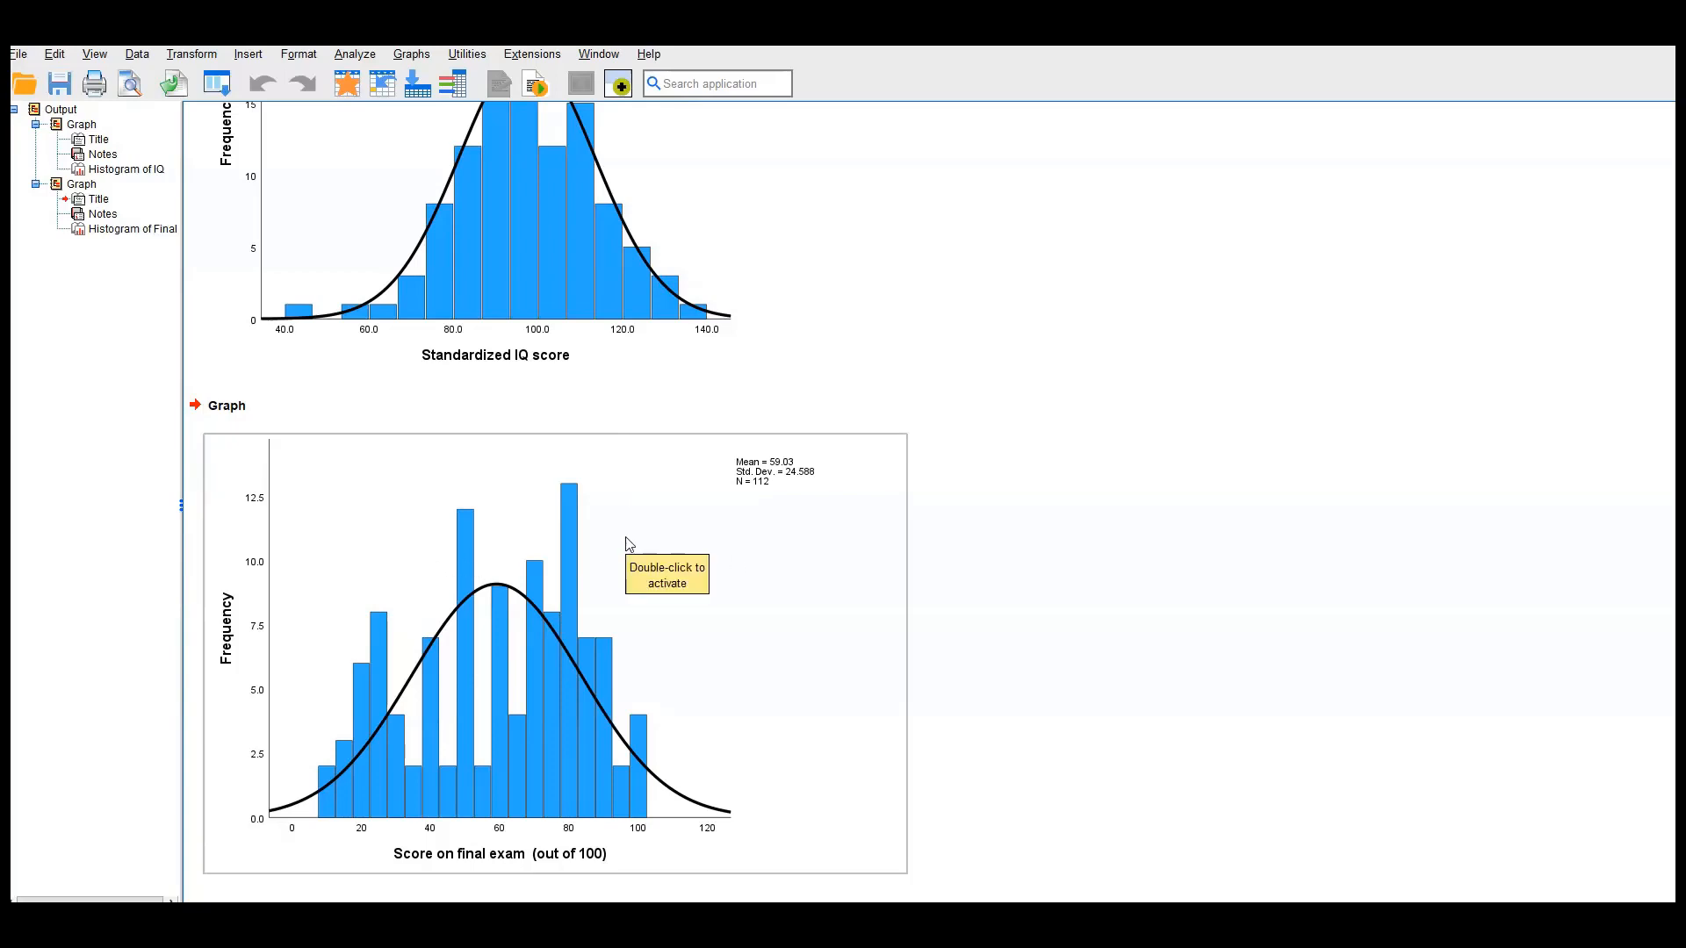
scroll(383, 527, up, 2)
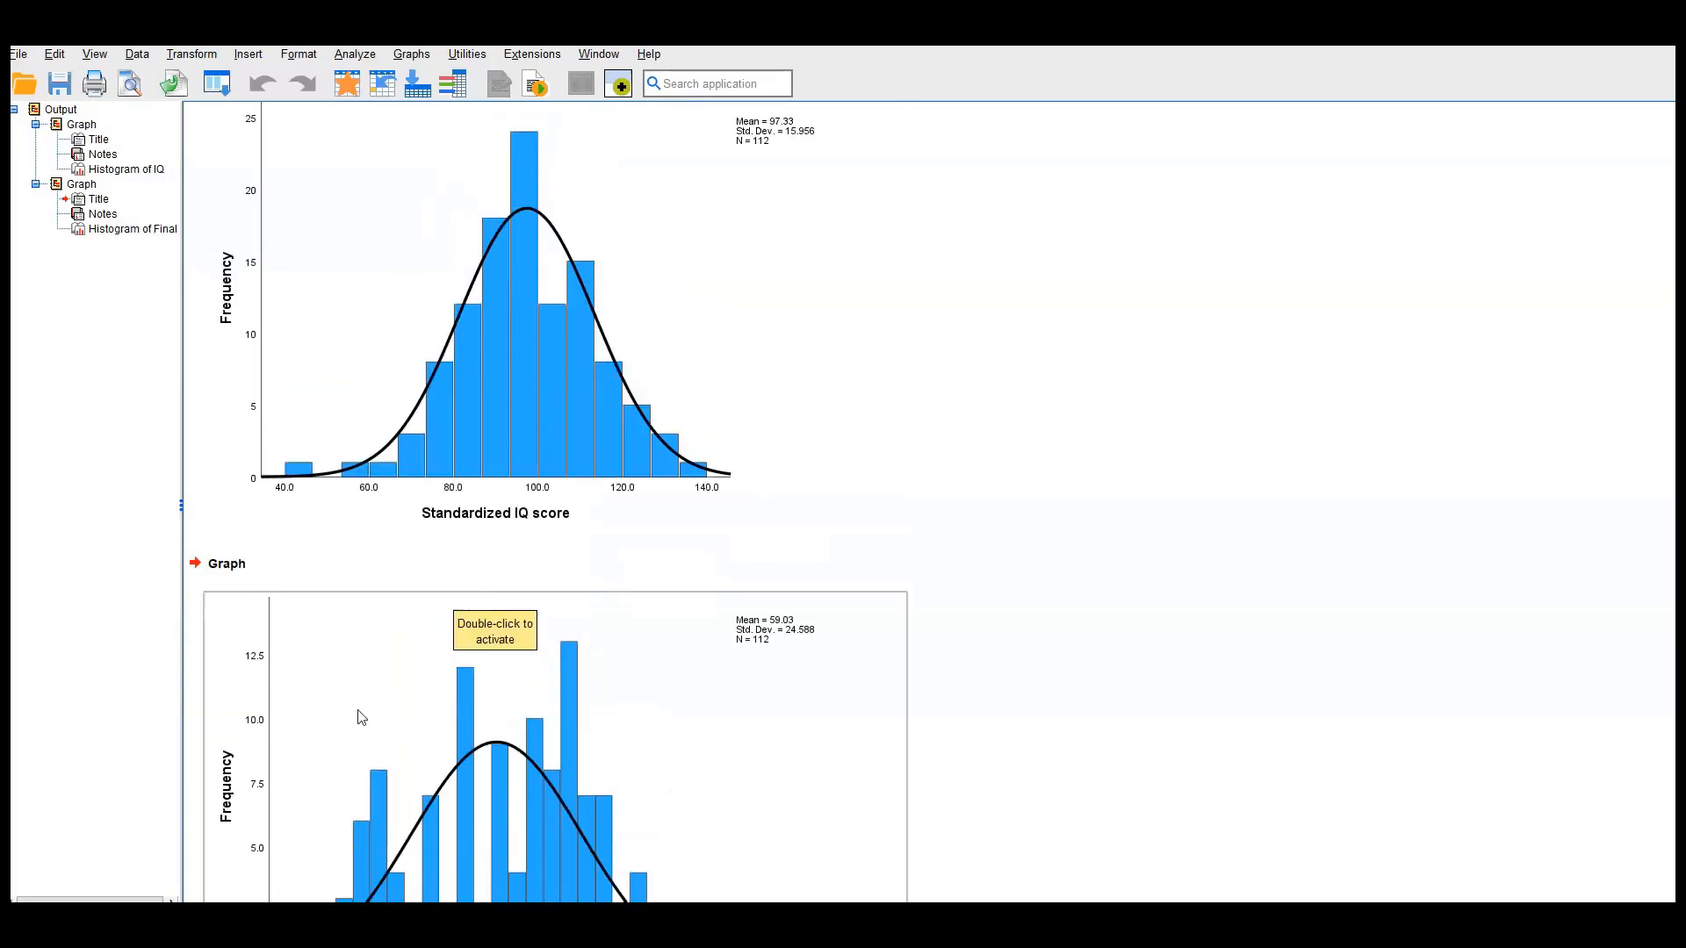
scroll(505, 663, down, 2)
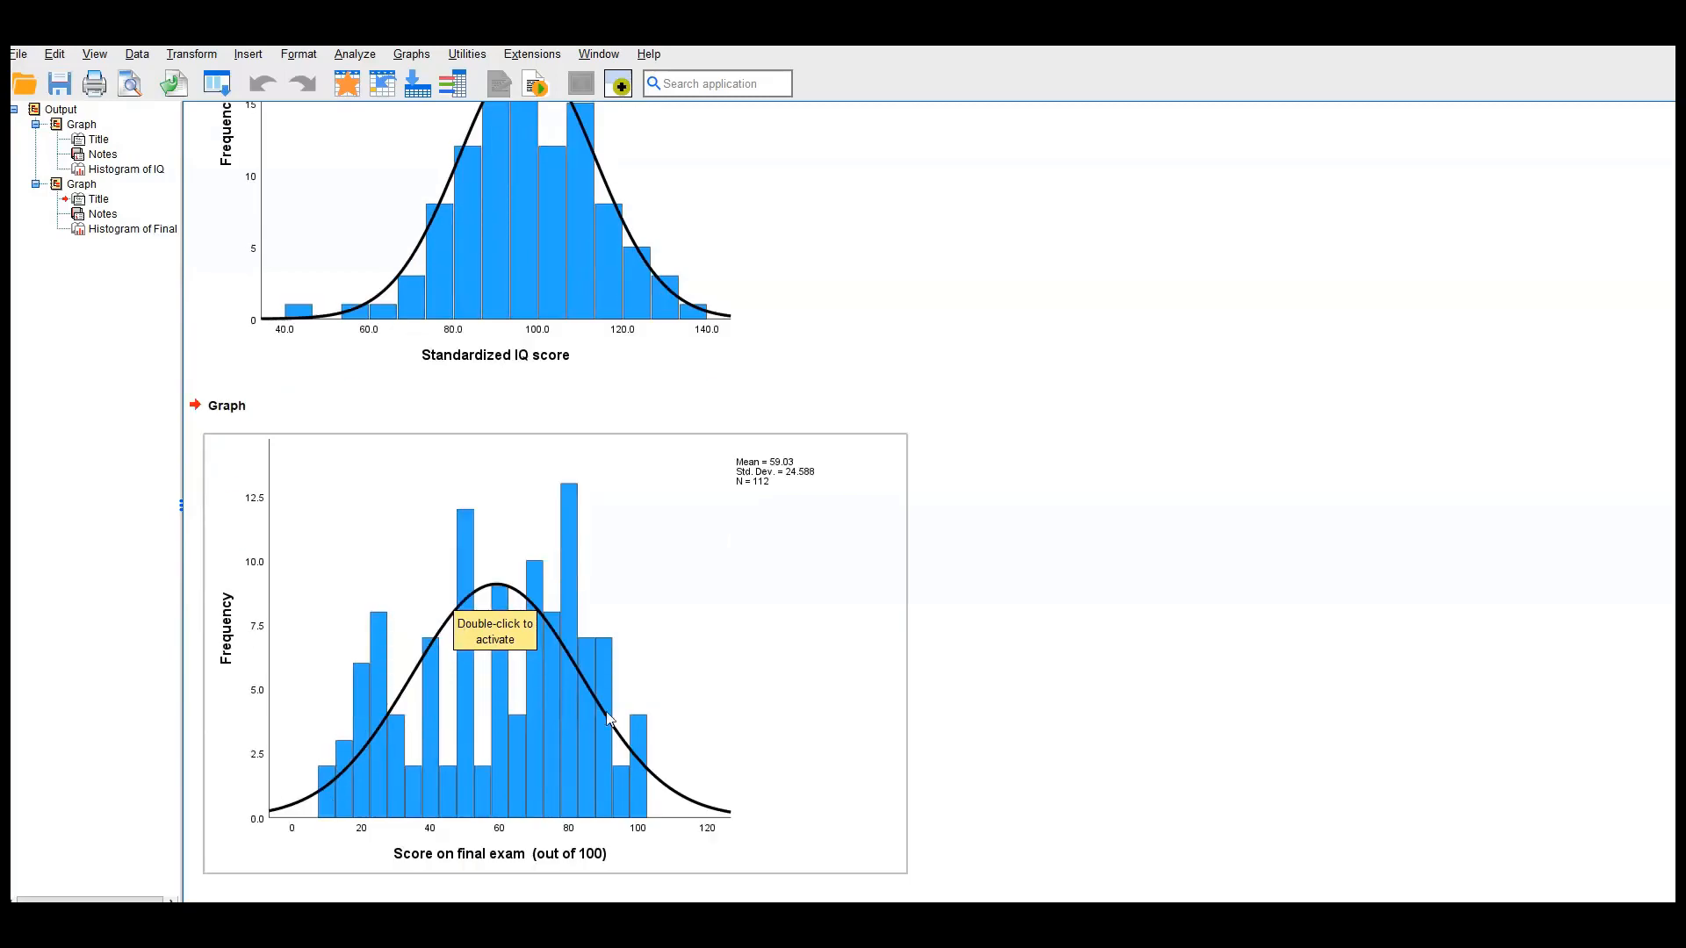
scroll(659, 641, up, 2)
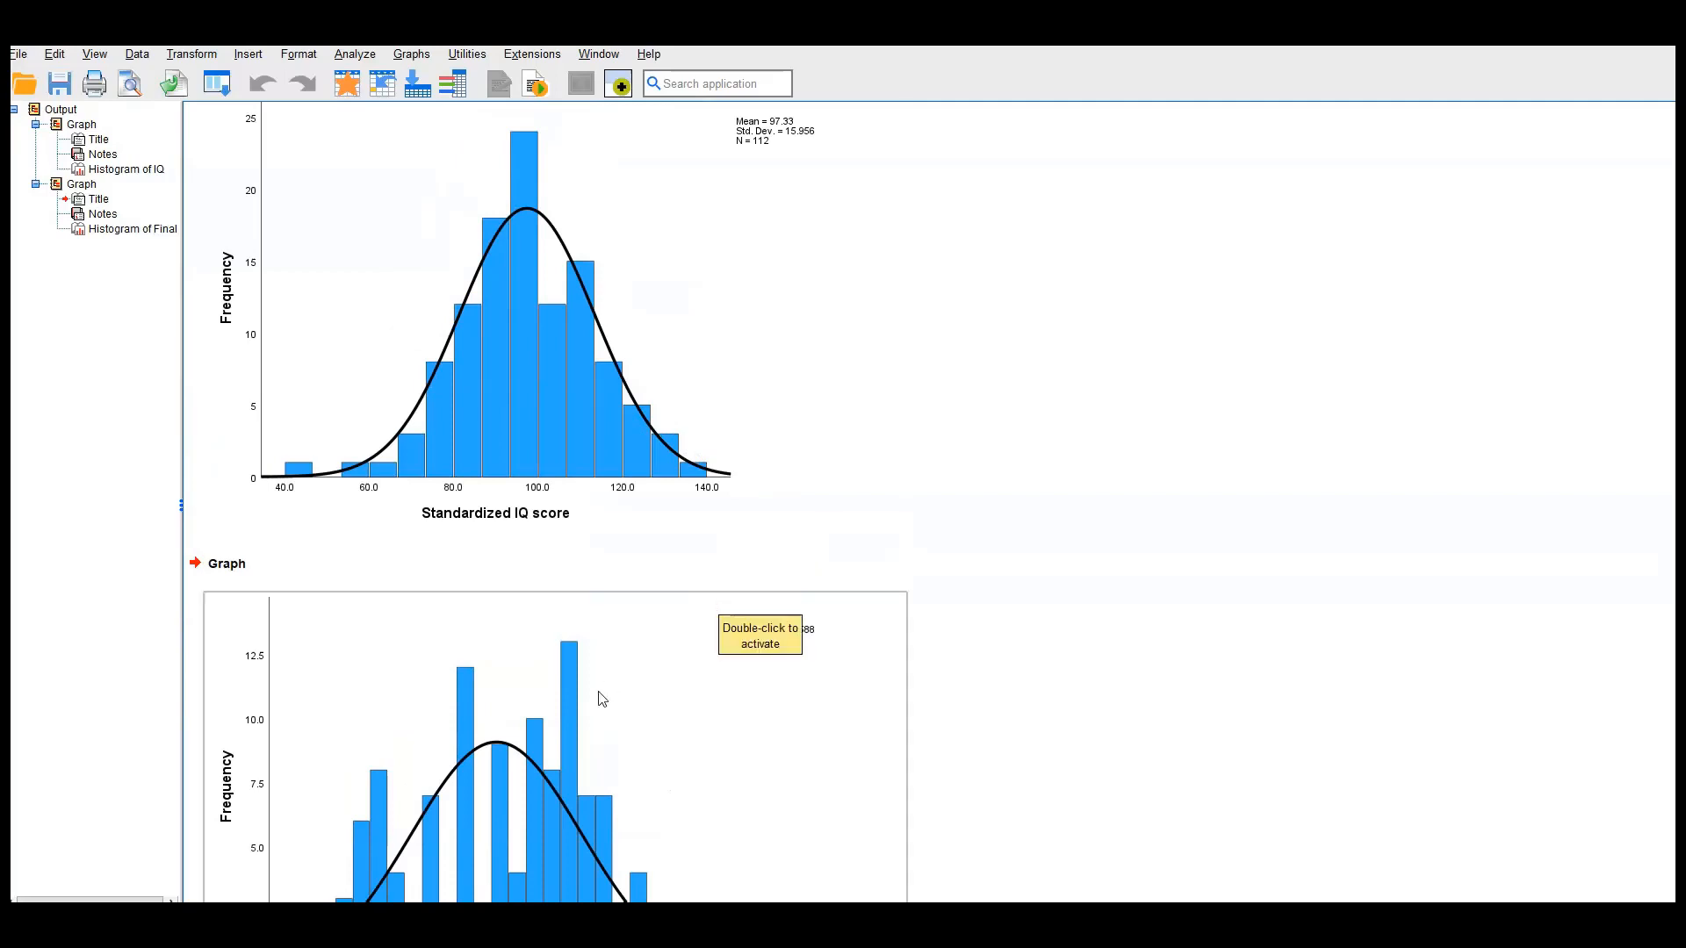
scroll(601, 700, down, 2)
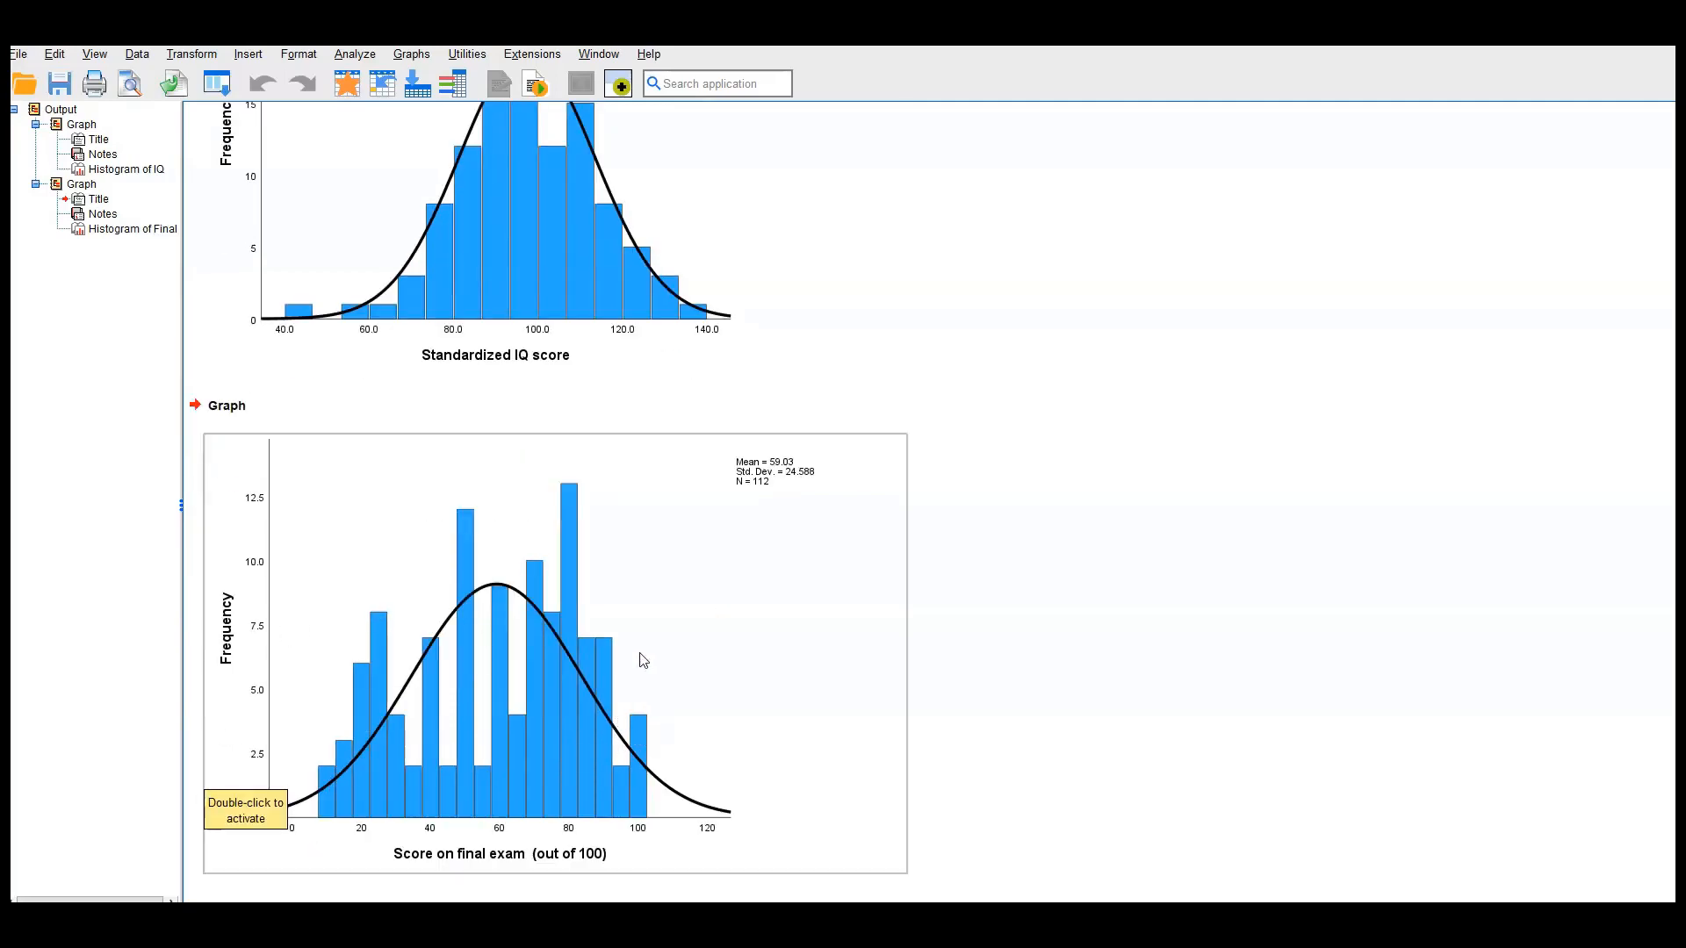
scroll(637, 619, up, 3)
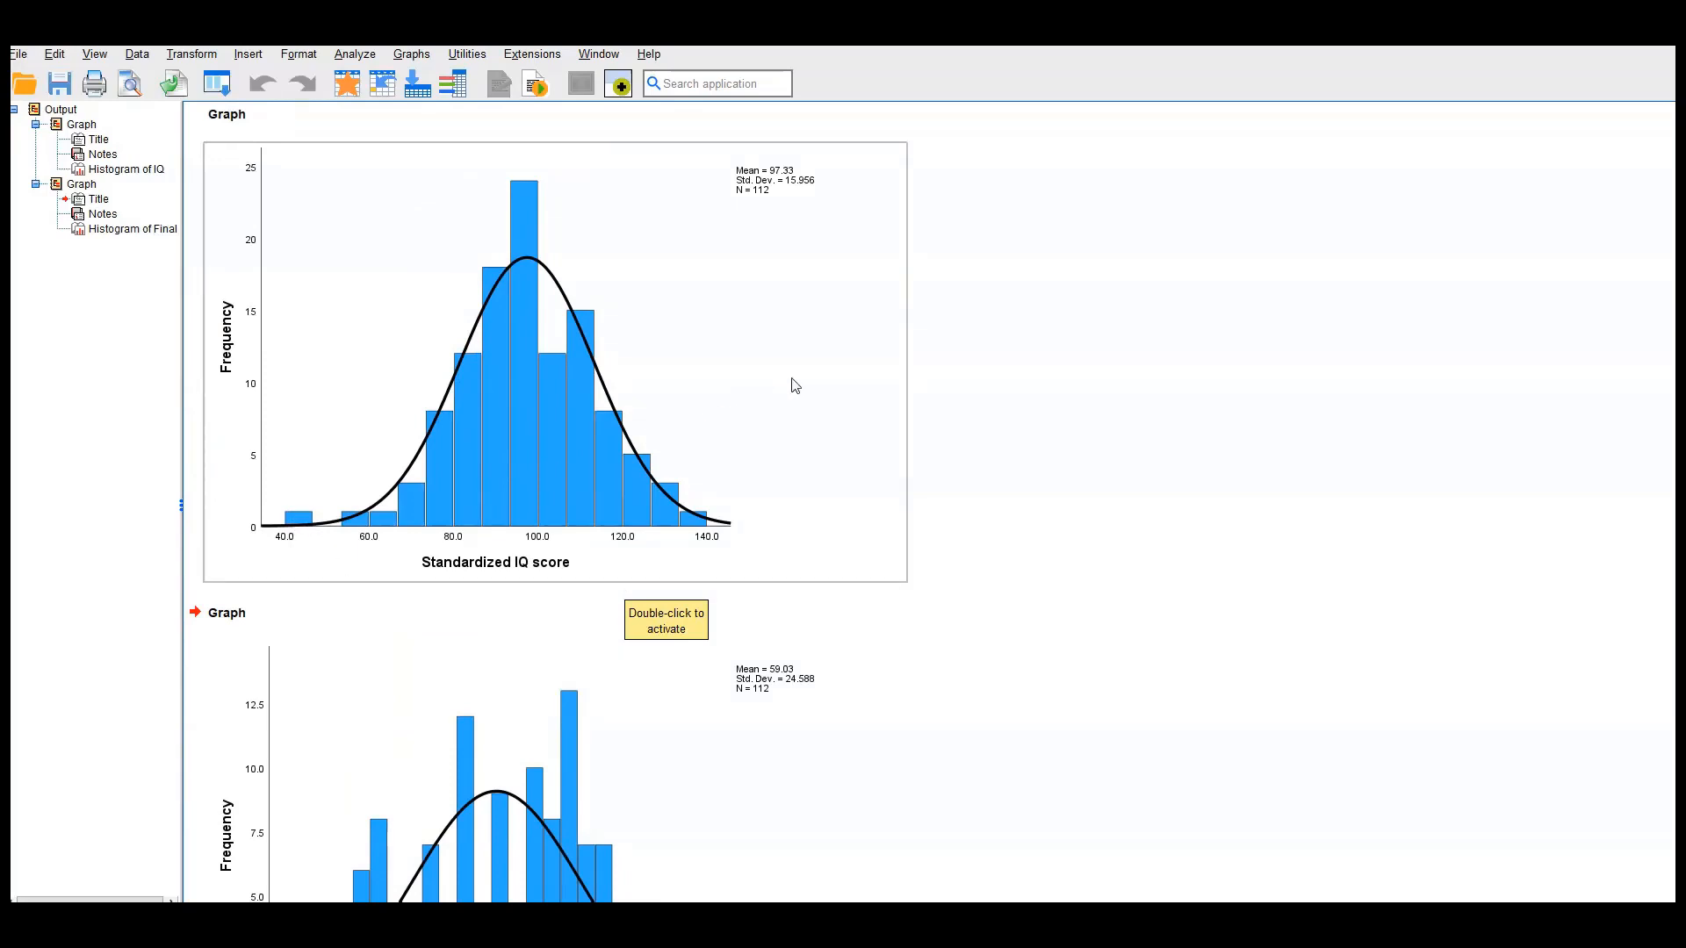
Start a Descriptives analysis, clear its variable list and assign Standardized IQ score as the only variable
click(356, 55)
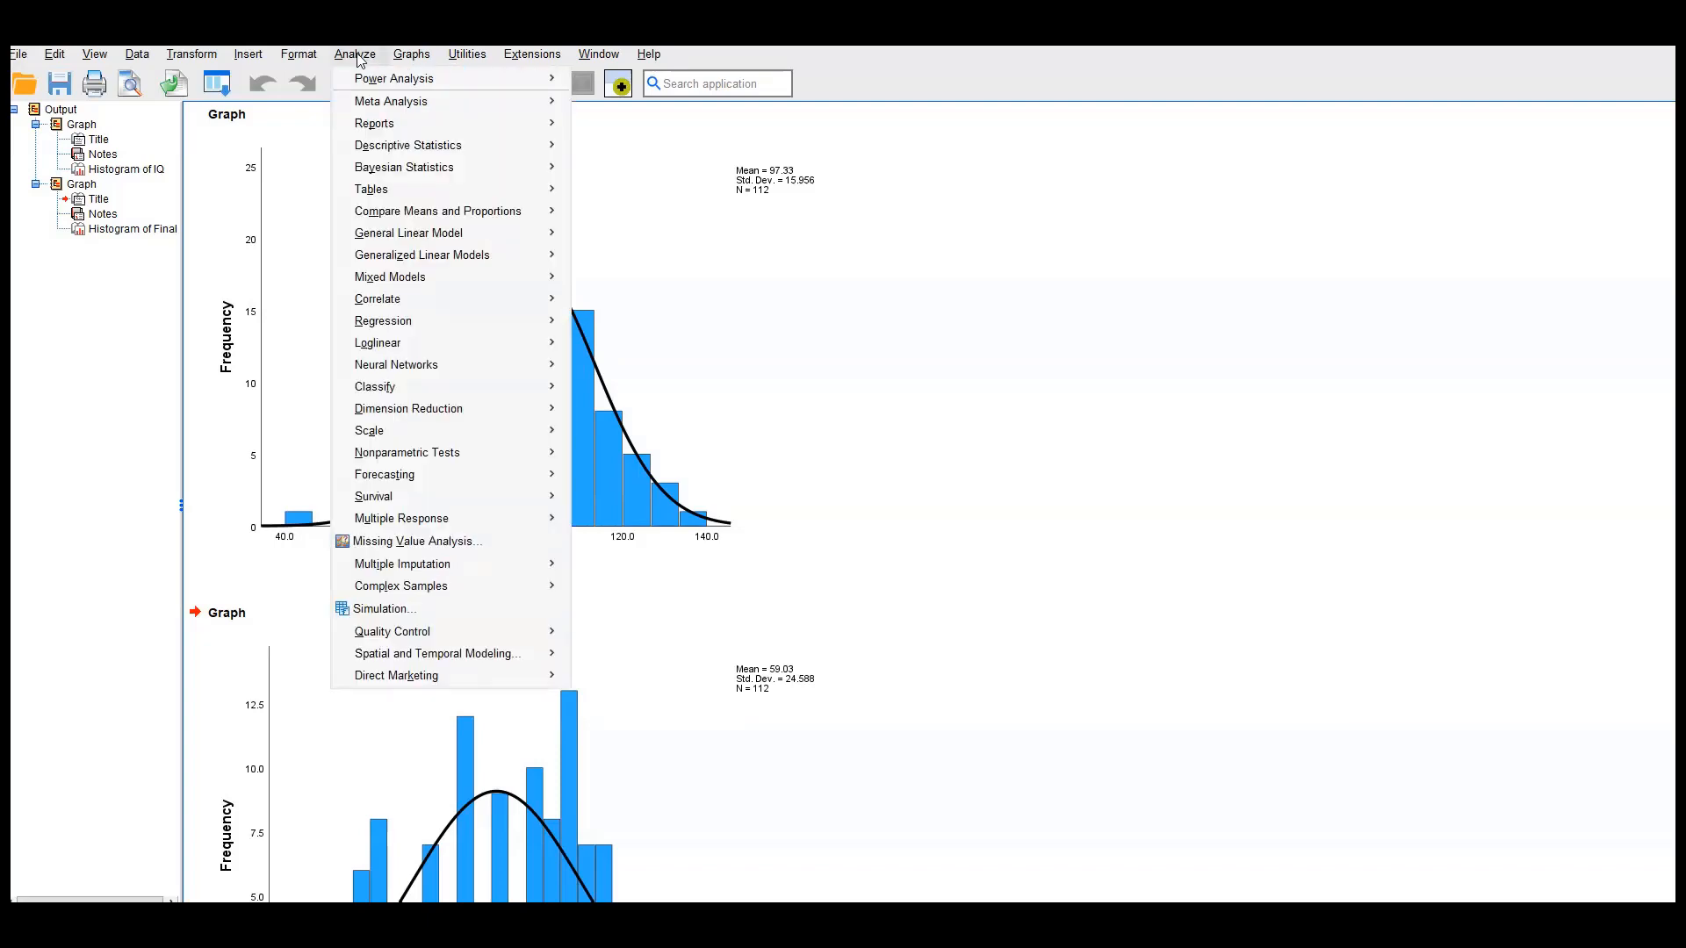
mouse_move(386, 149)
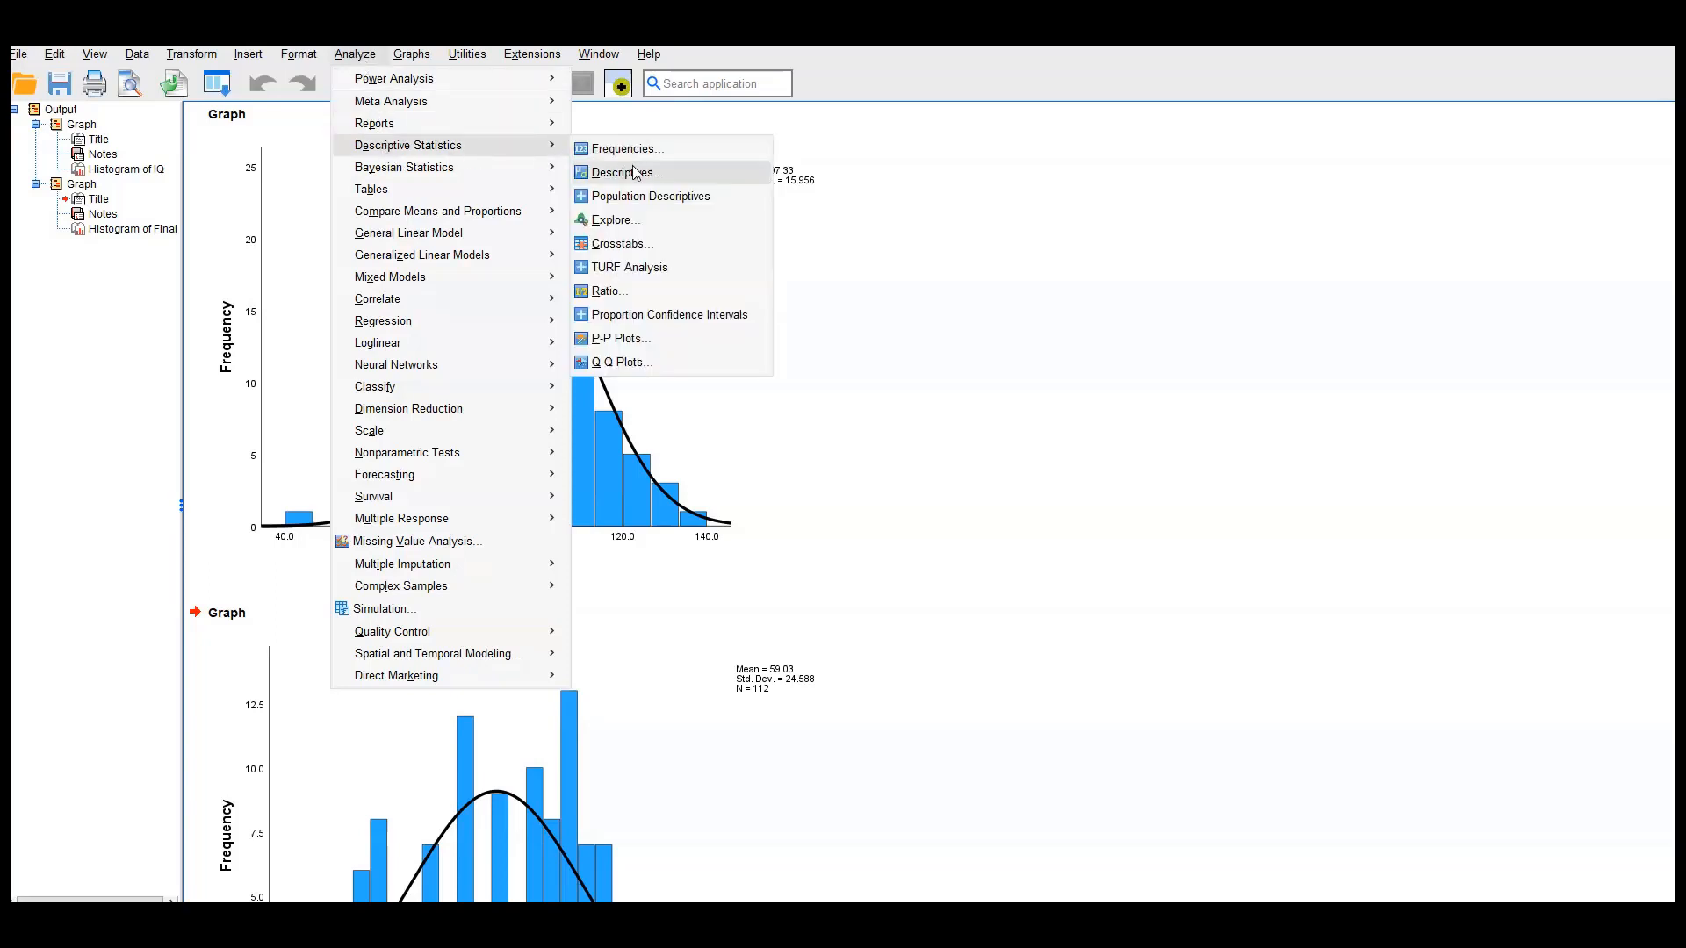
click(636, 173)
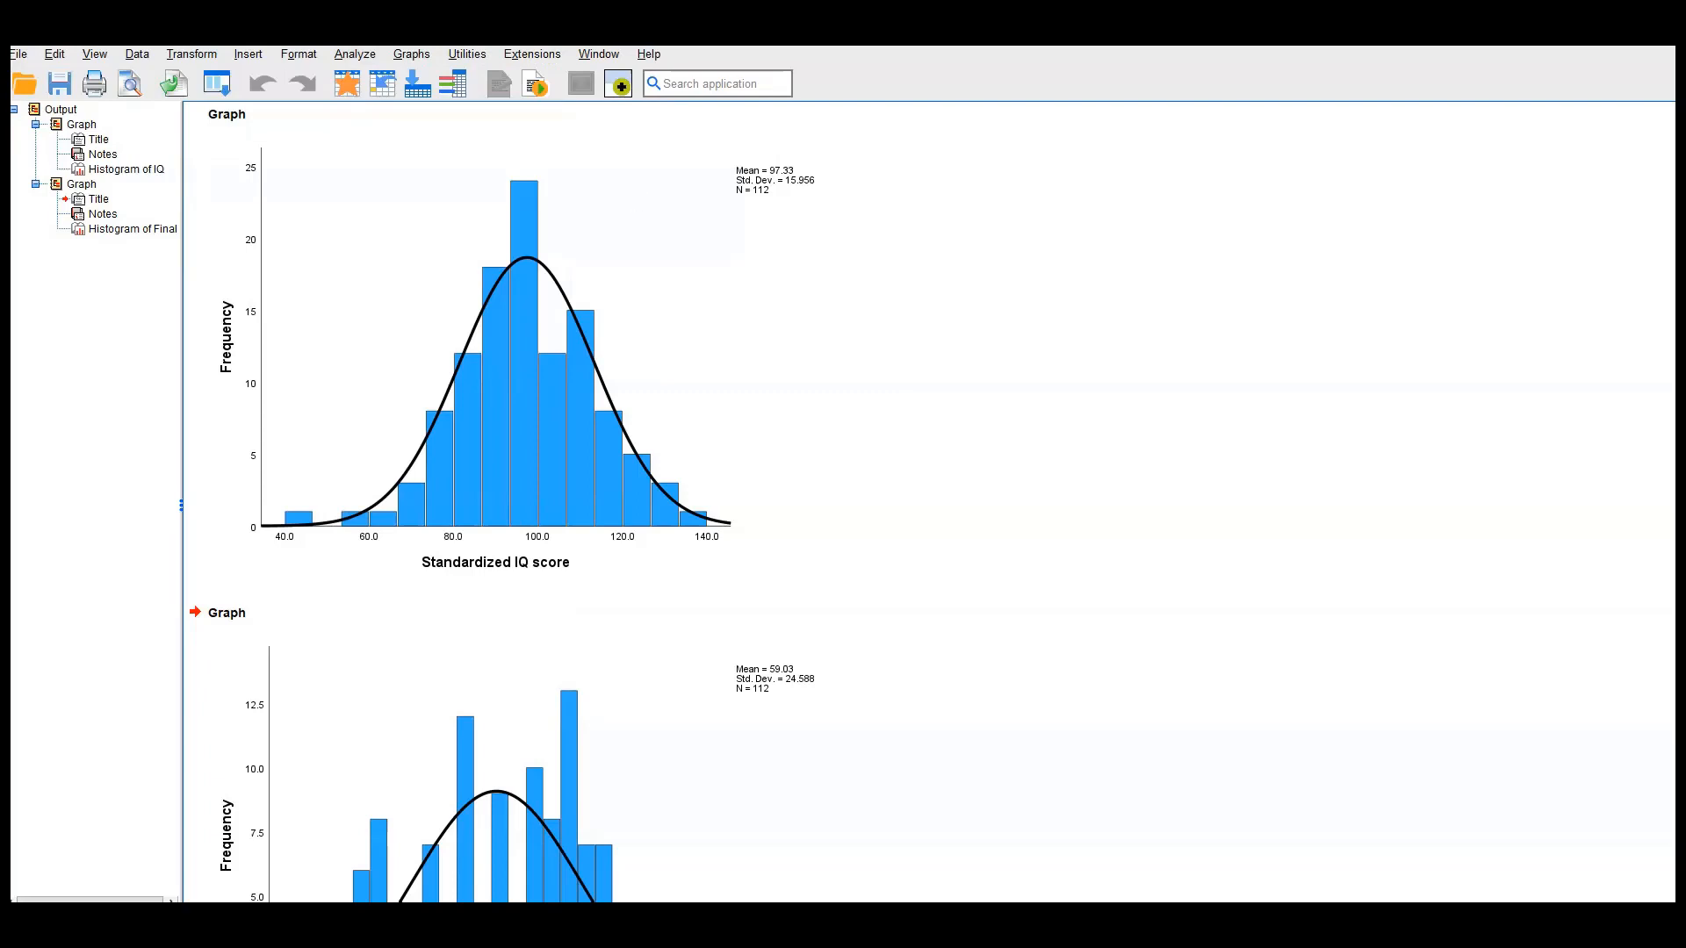
drag(259, 163, 1029, 264)
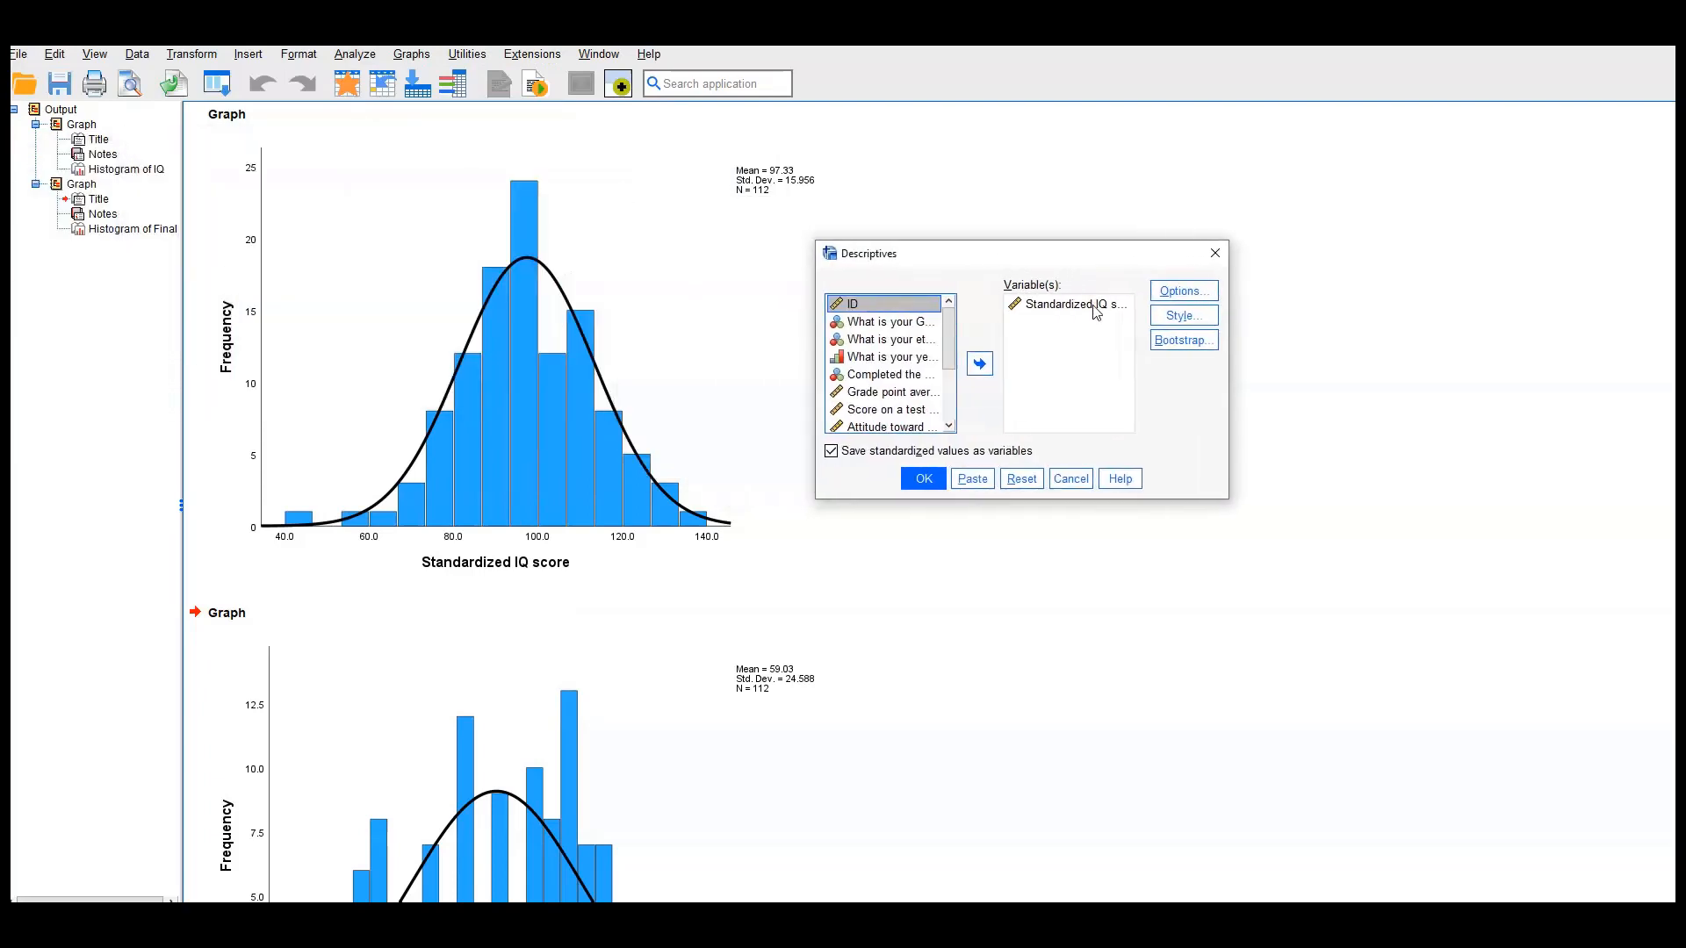
click(1089, 306)
click(979, 364)
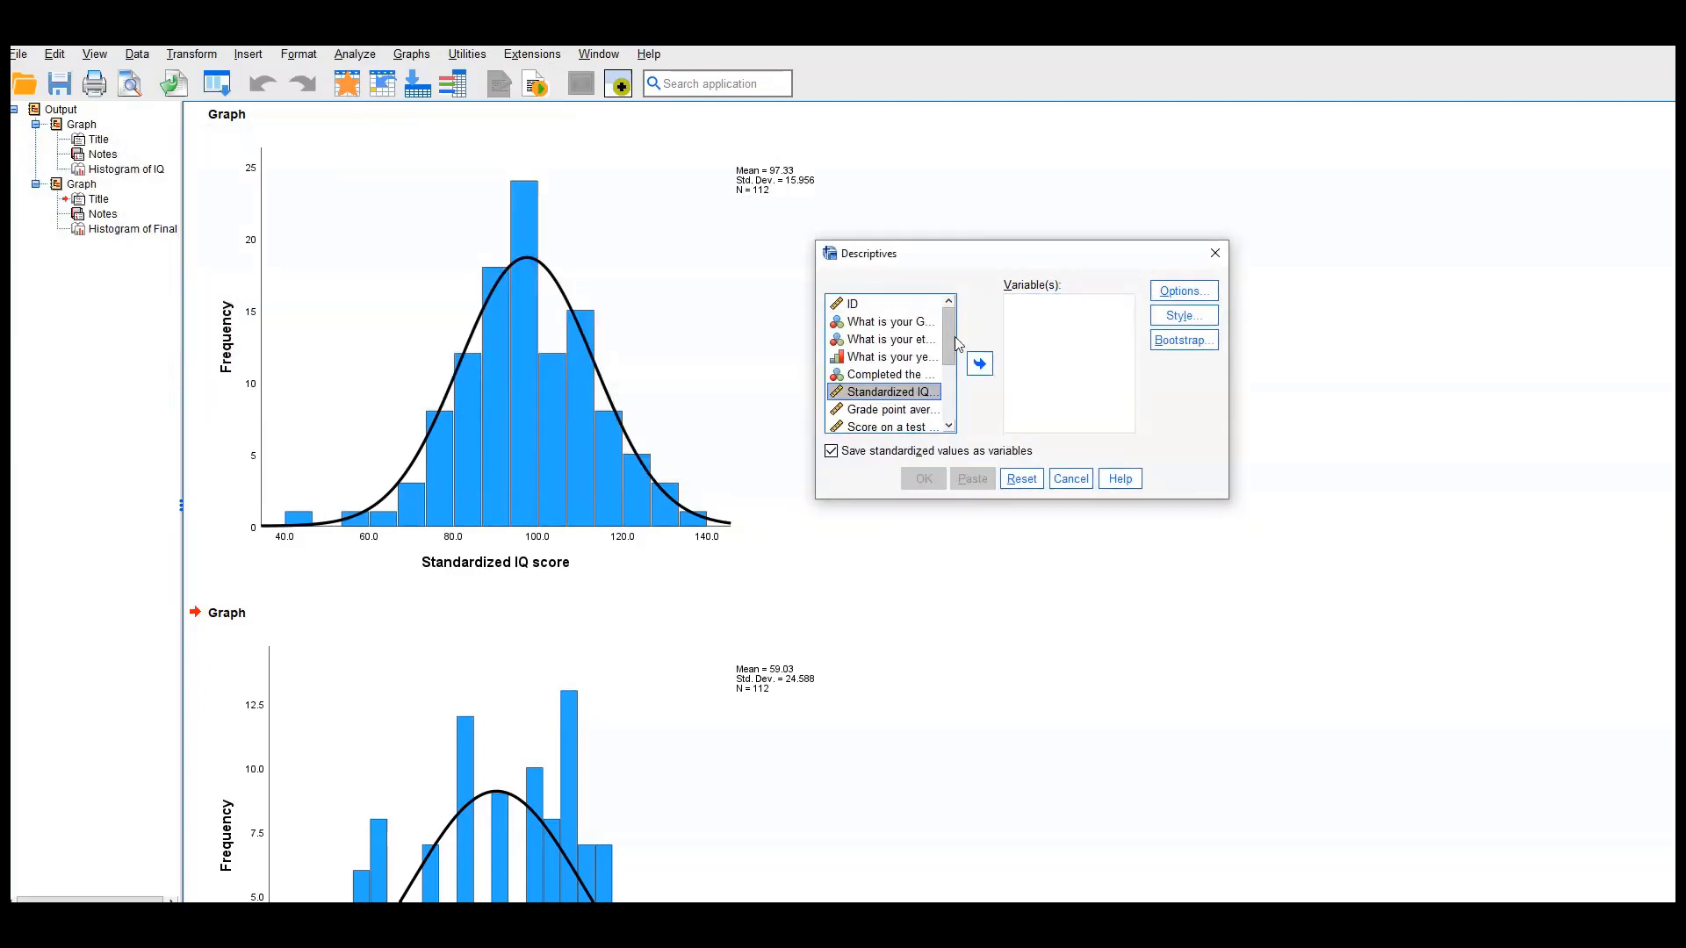
mouse_move(949, 345)
mouse_down()
mouse_move(969, 396)
mouse_move(949, 360)
mouse_up()
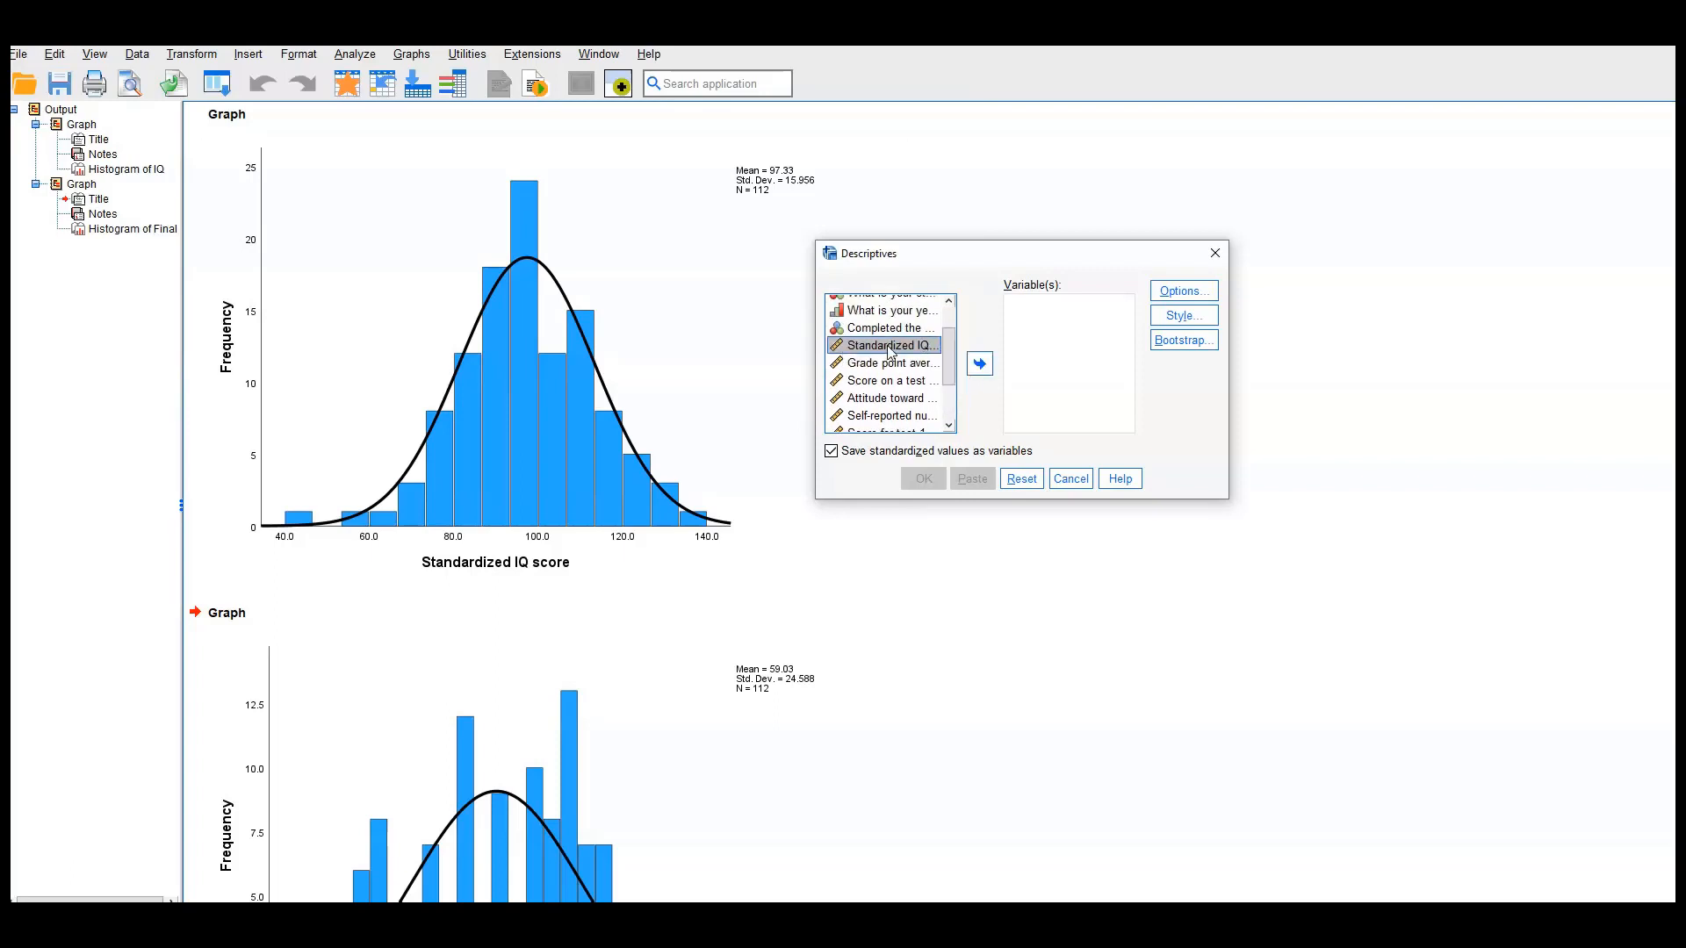
click(979, 364)
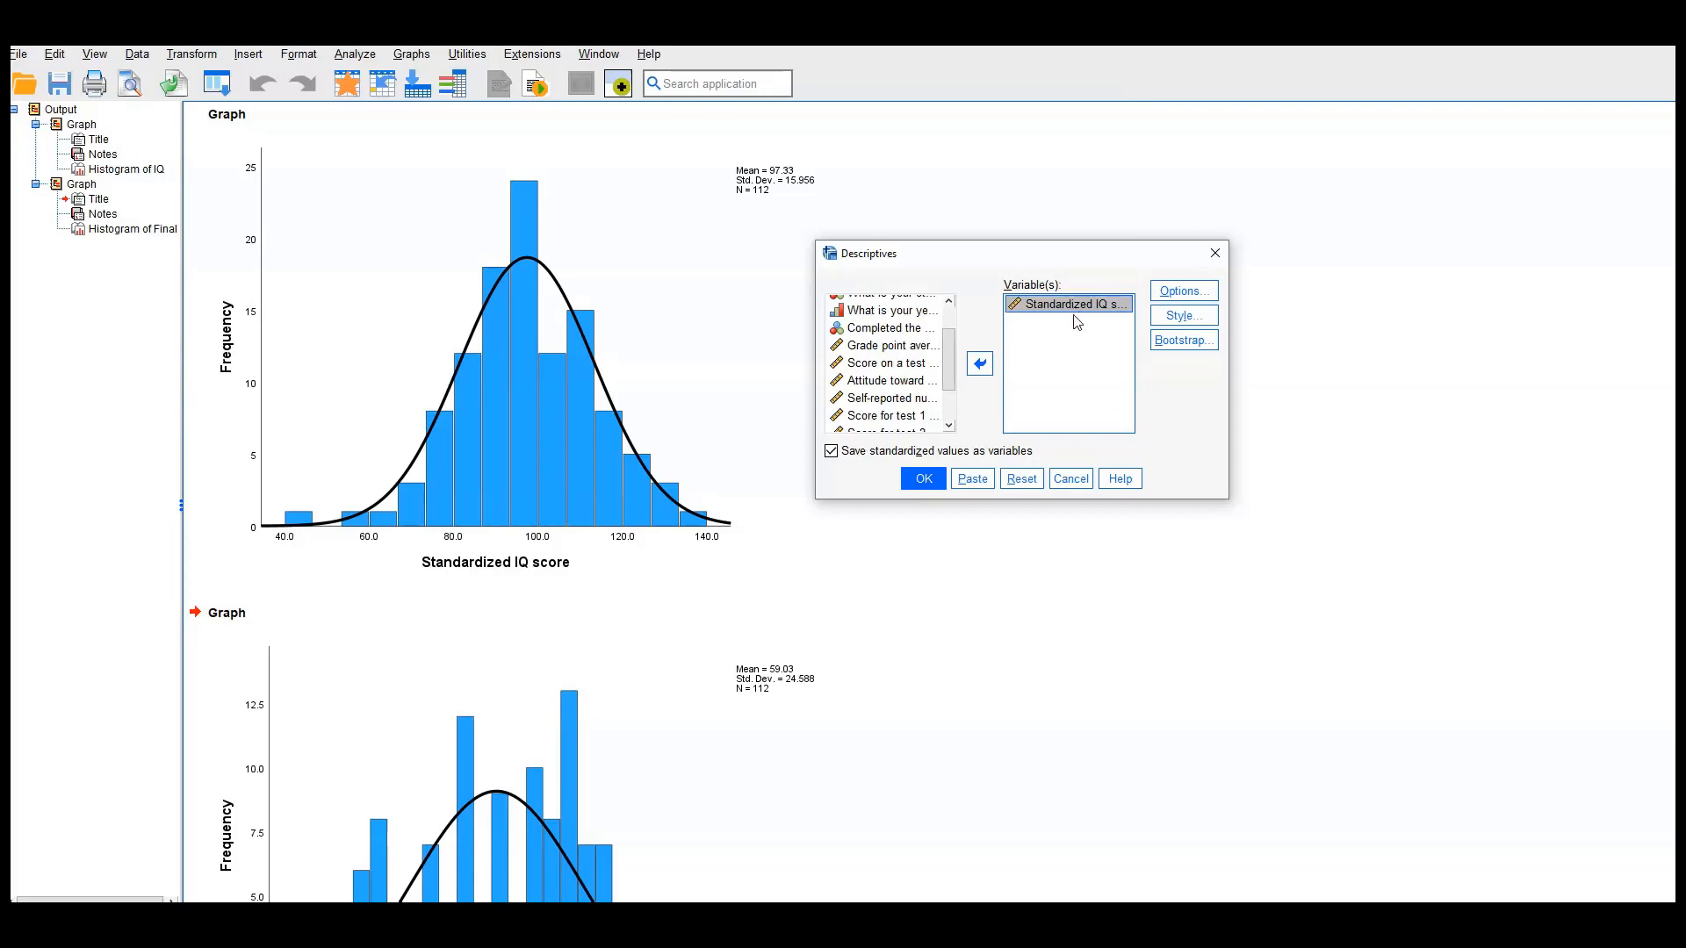
Keep saving standardized values as variables enabled and run the Descriptives analysis for IQ
click(830, 454)
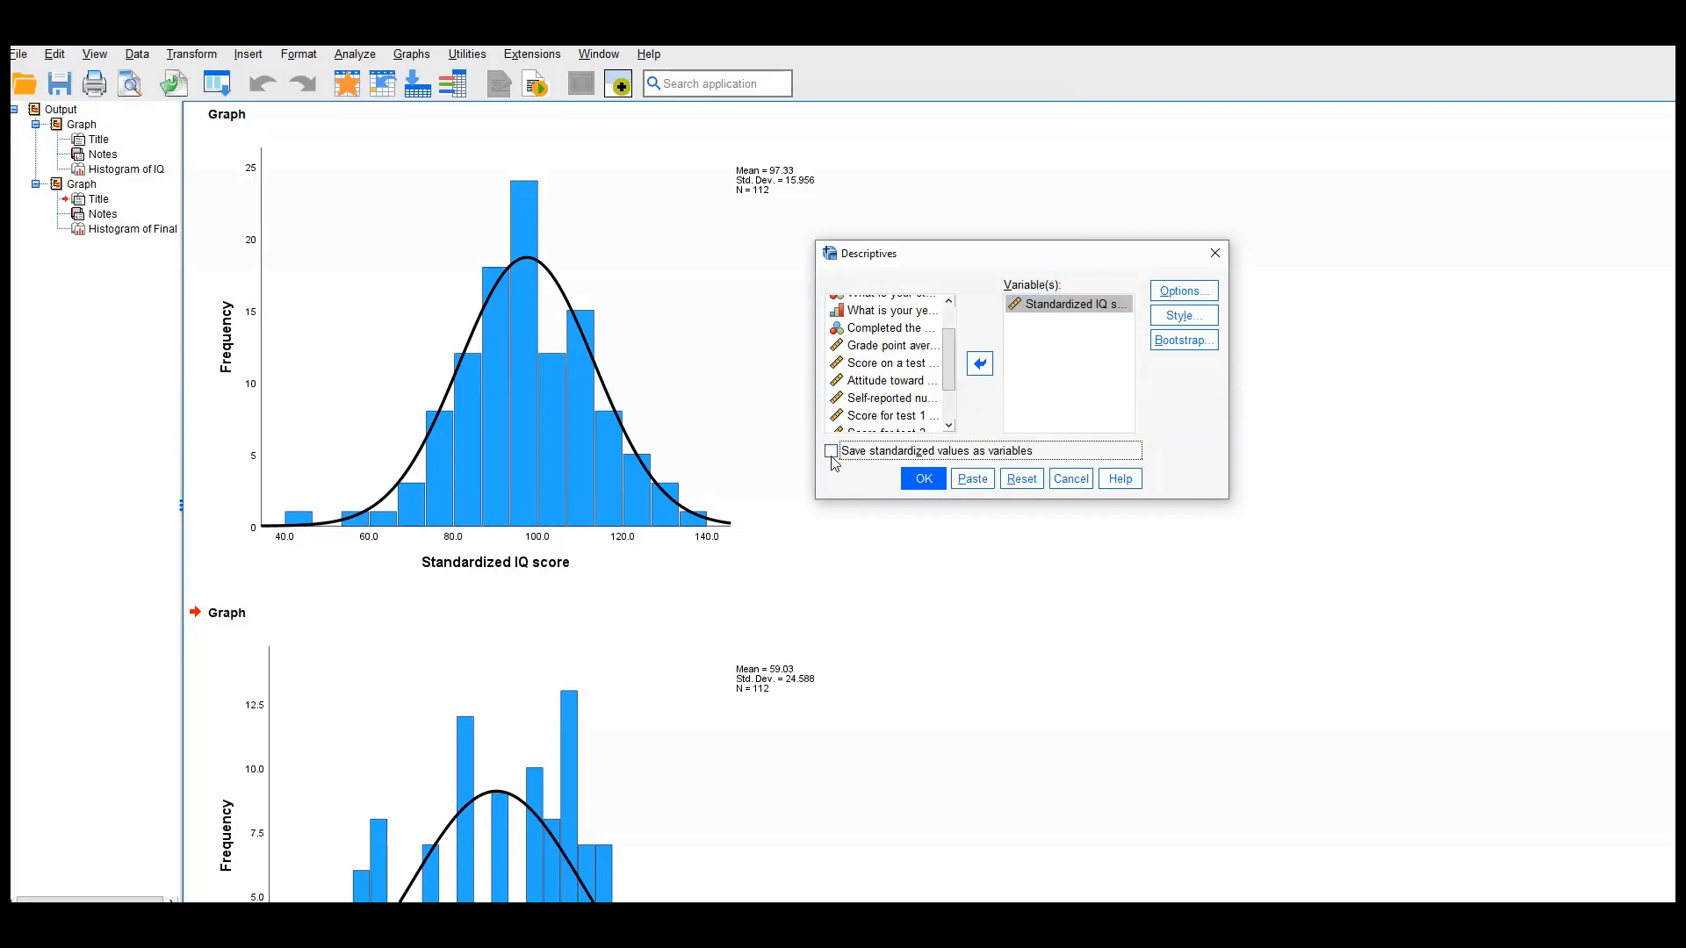
click(831, 453)
click(924, 480)
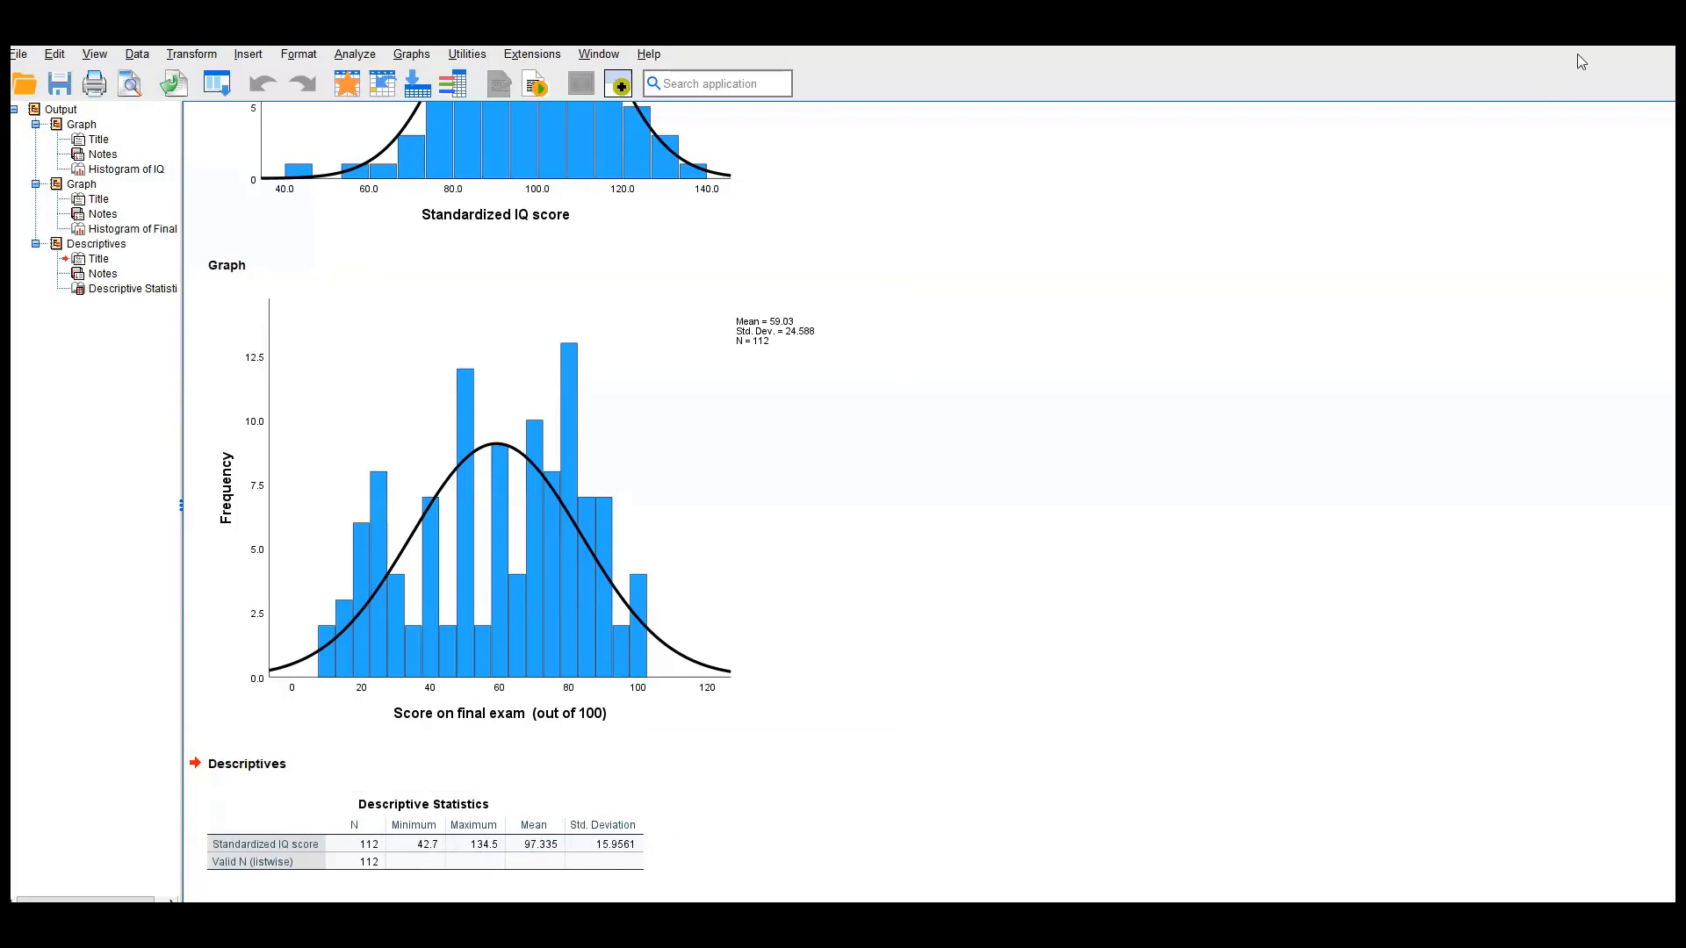
Switch to the data file and examine the z-scores in the ZIQ column across all cases
key(alt+Tab)
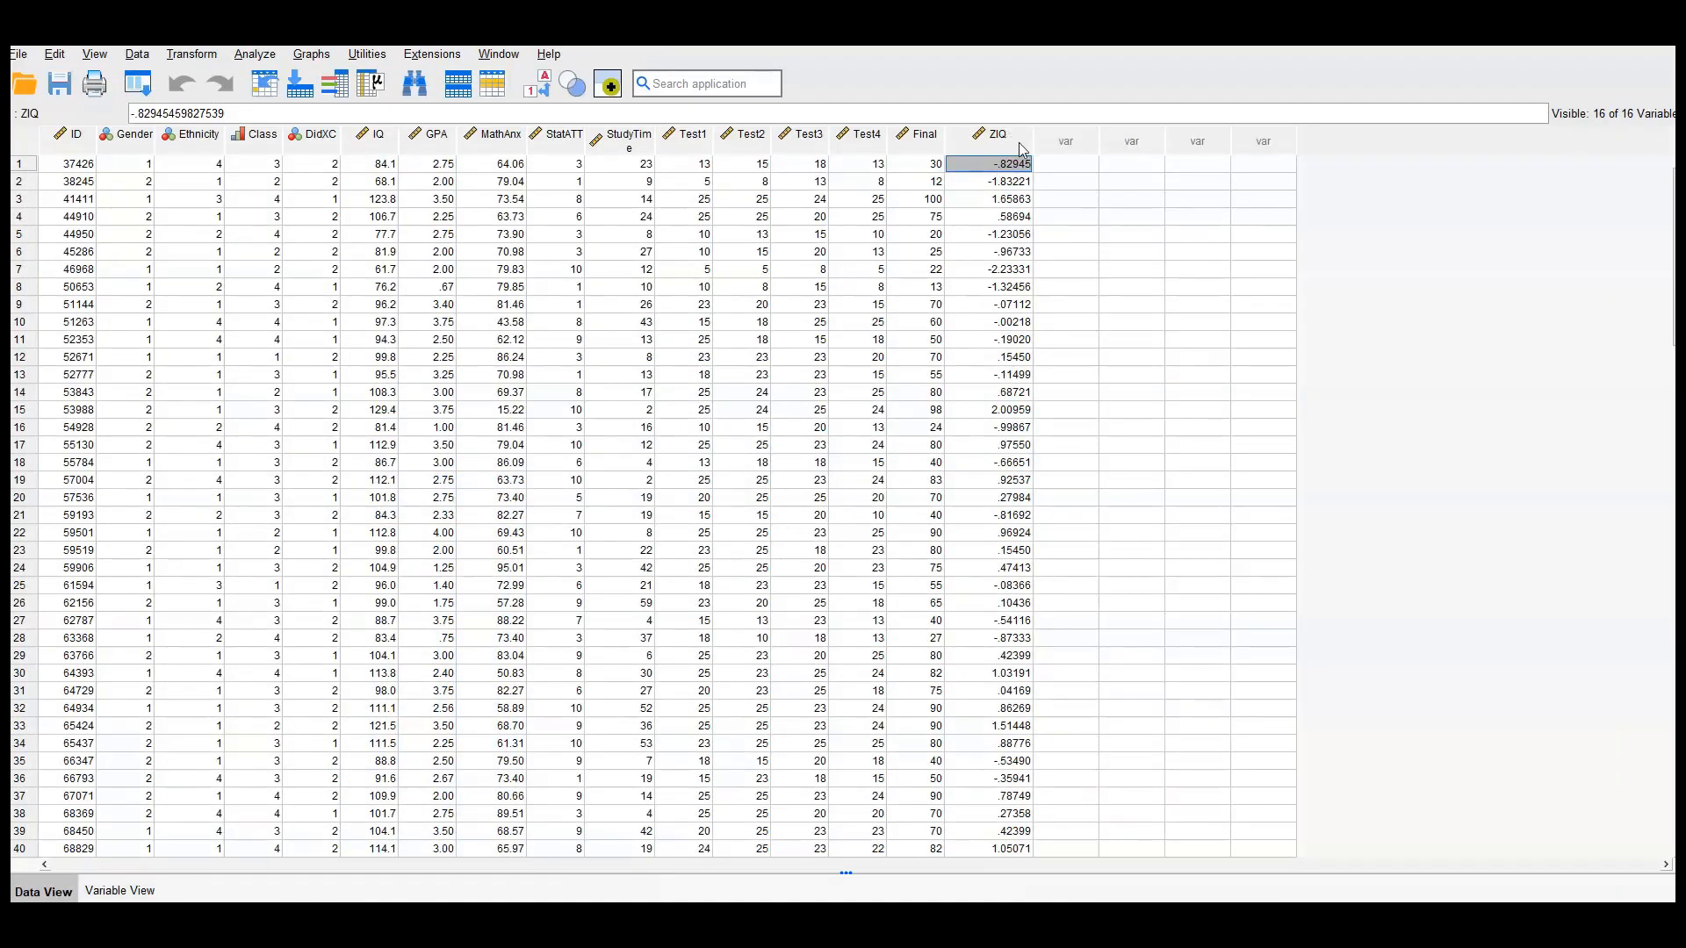
scroll(988, 477, down, 6)
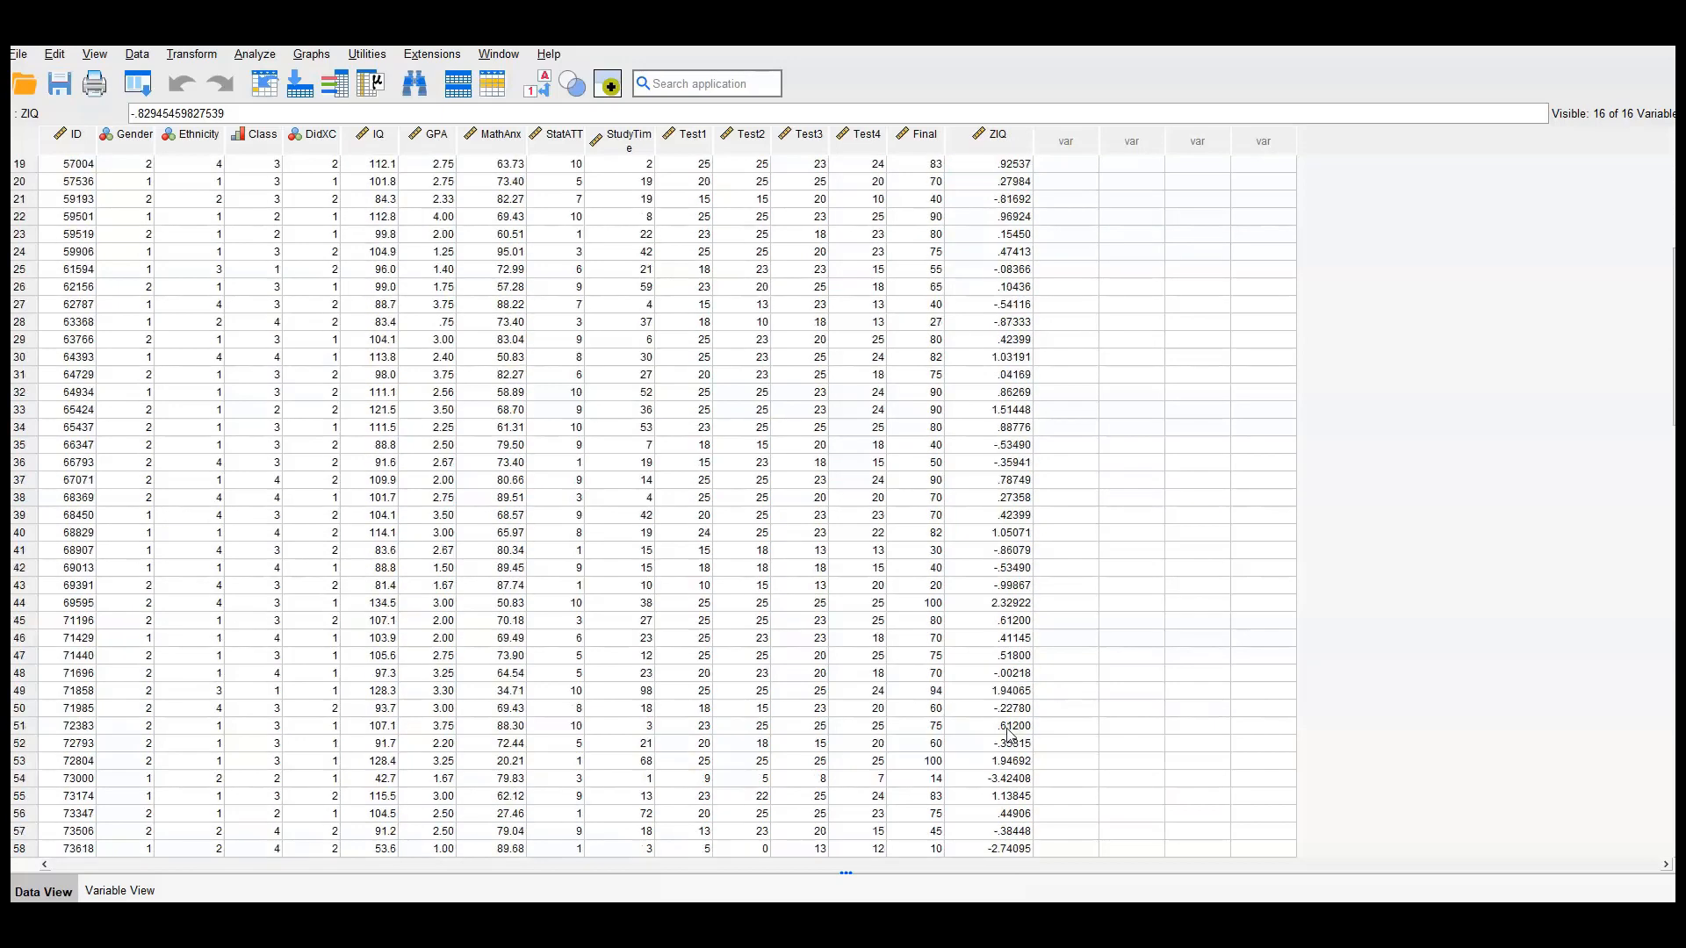
scroll(988, 477, up, 6)
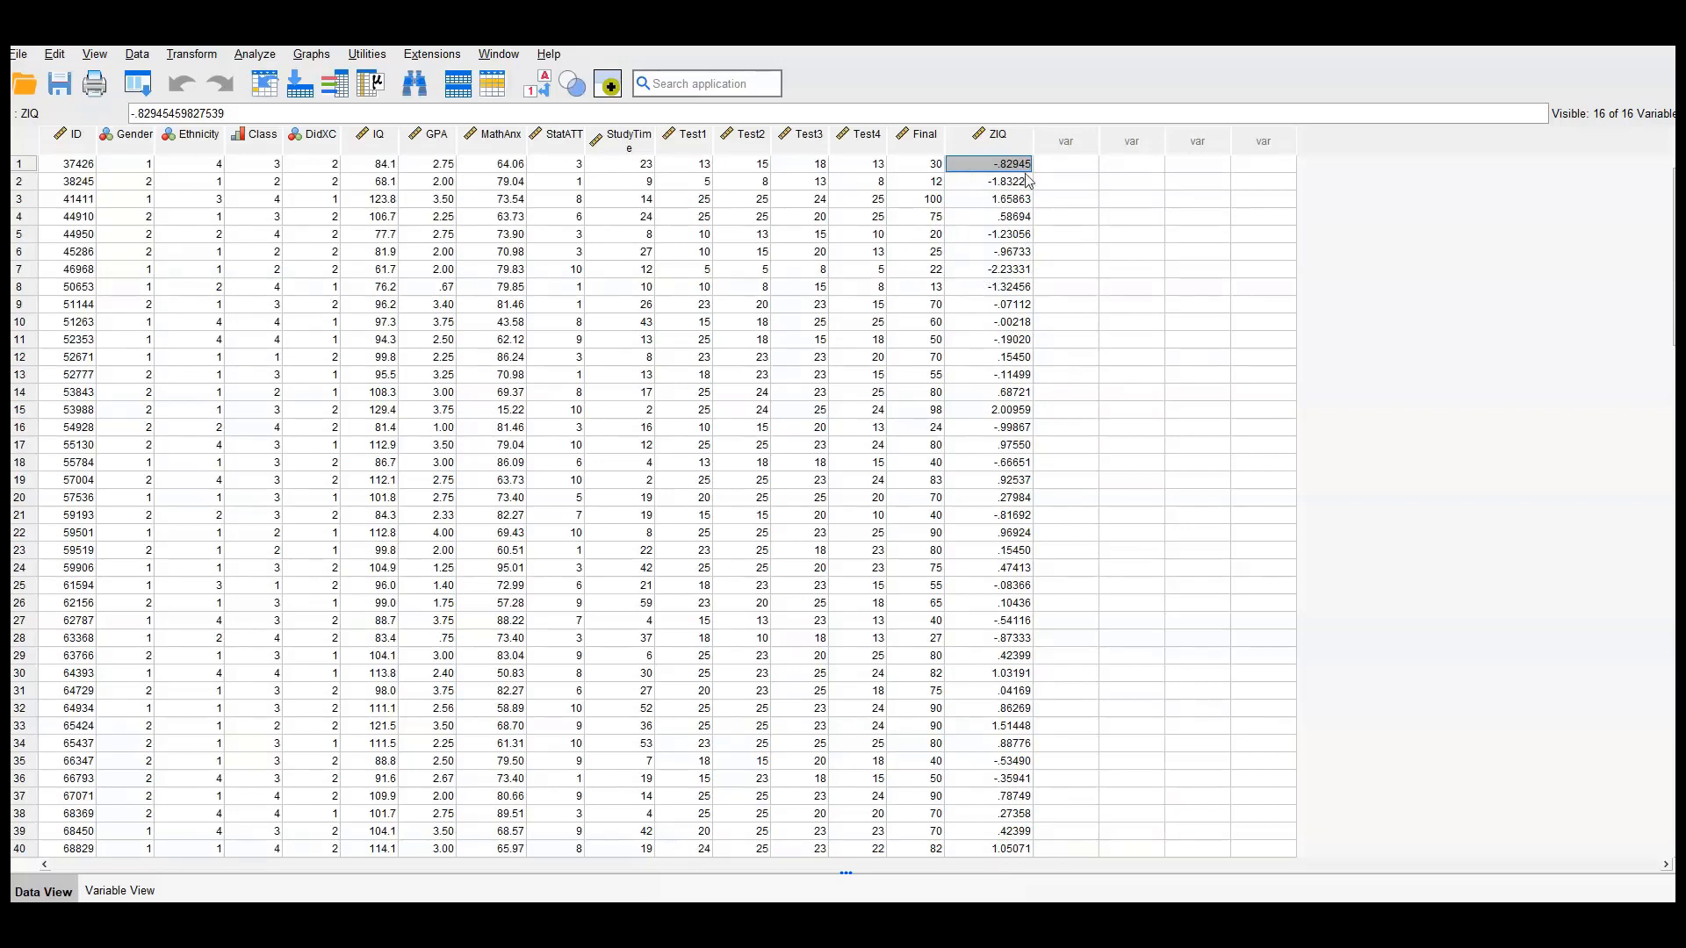
scroll(1002, 273, down, 1)
scroll(1003, 274, up, 1)
scroll(1006, 184, down, 9)
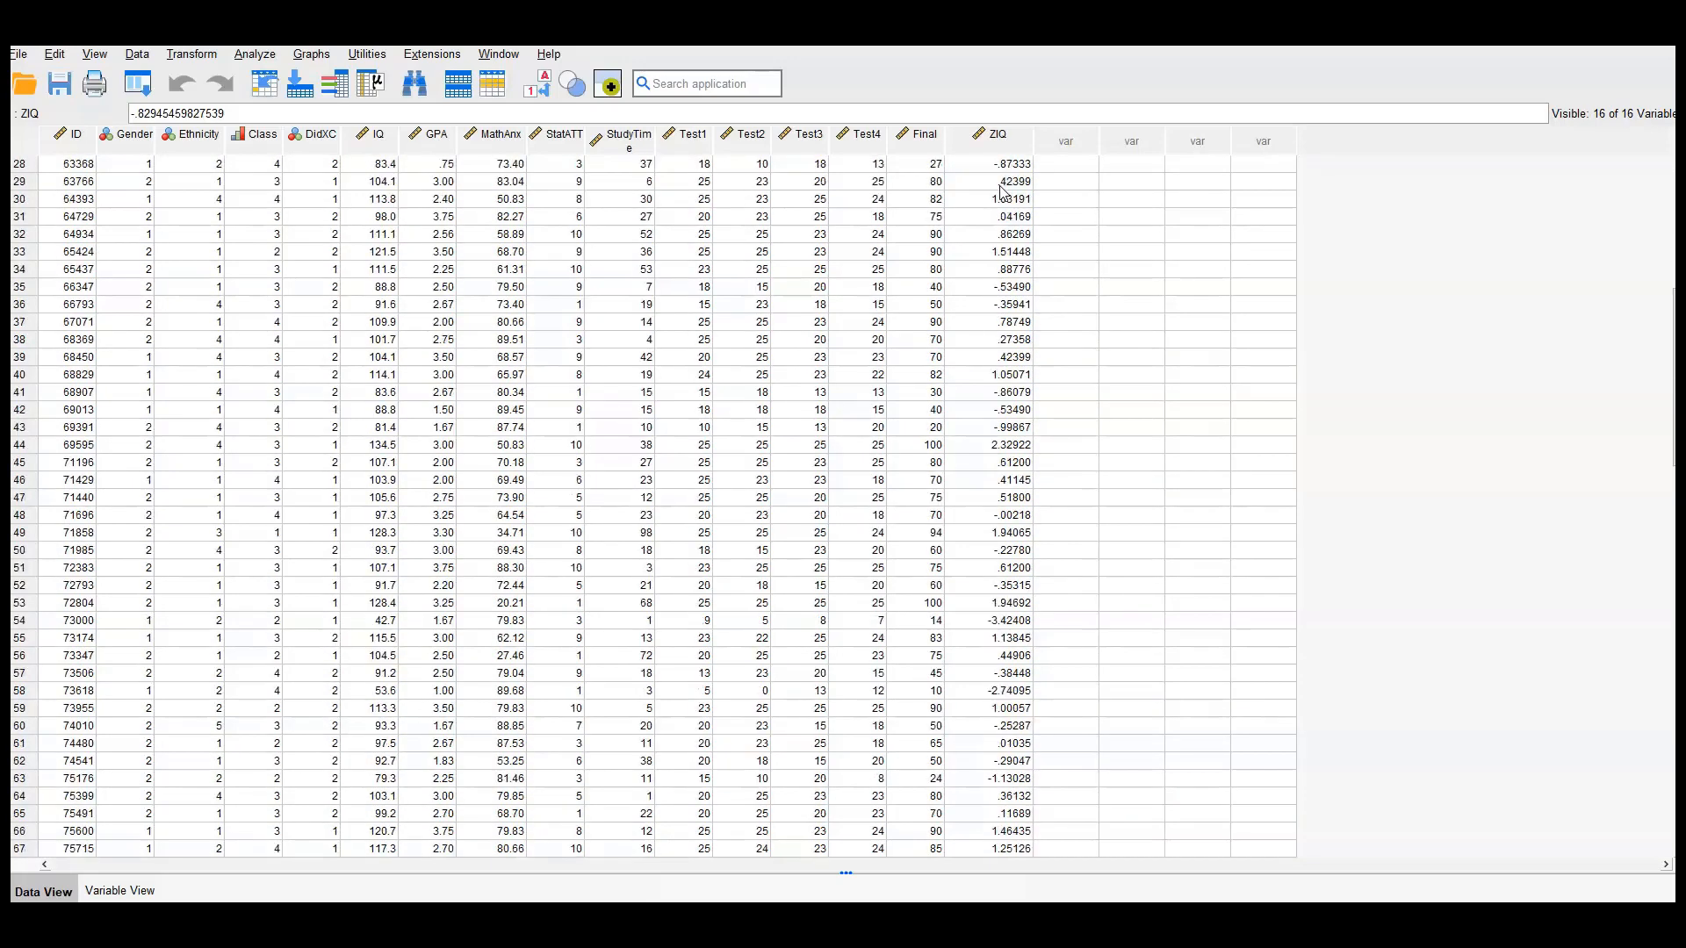
scroll(1006, 191, down, 7)
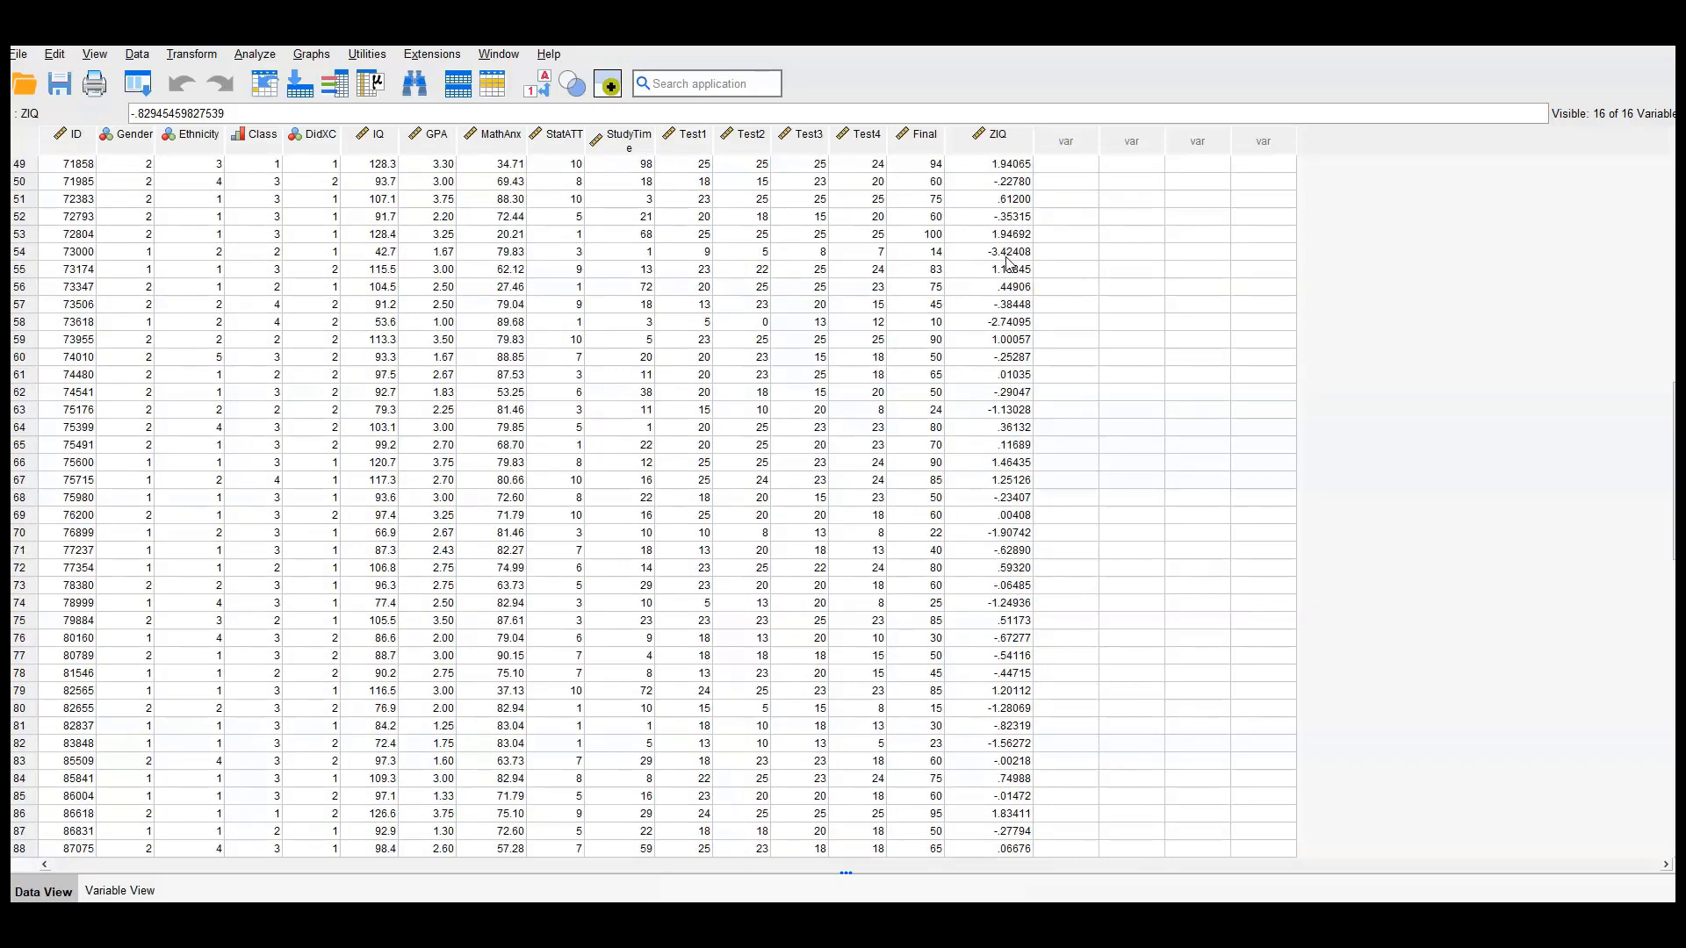
scroll(1006, 260, down, 9)
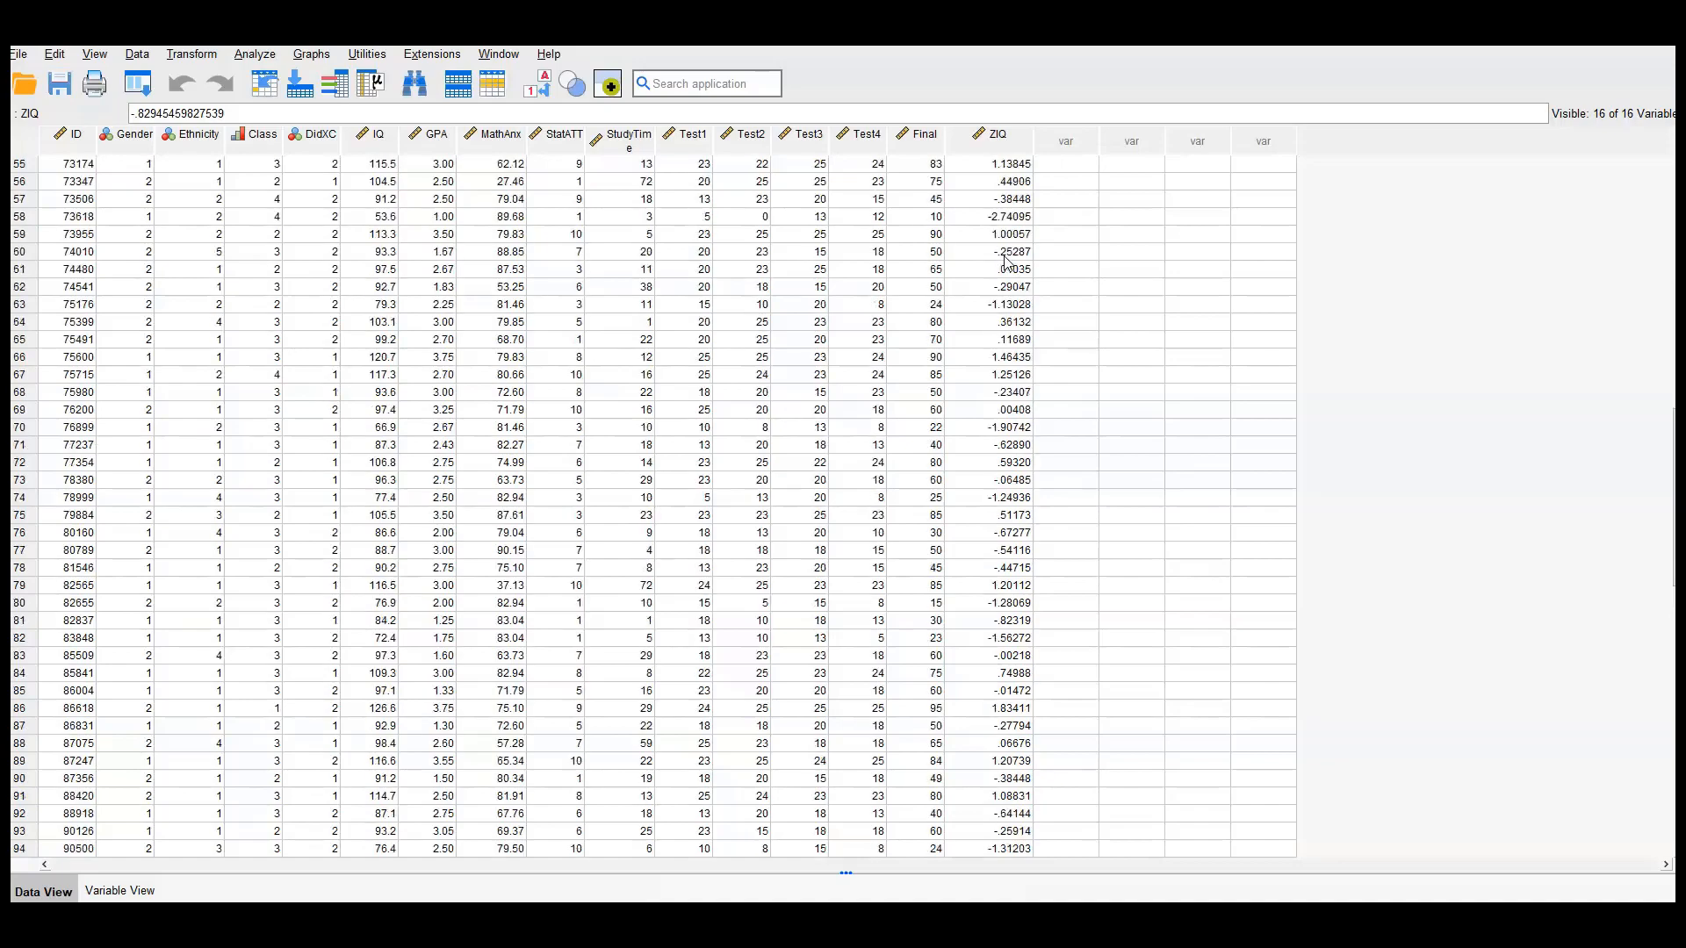
scroll(1008, 262, down, 1)
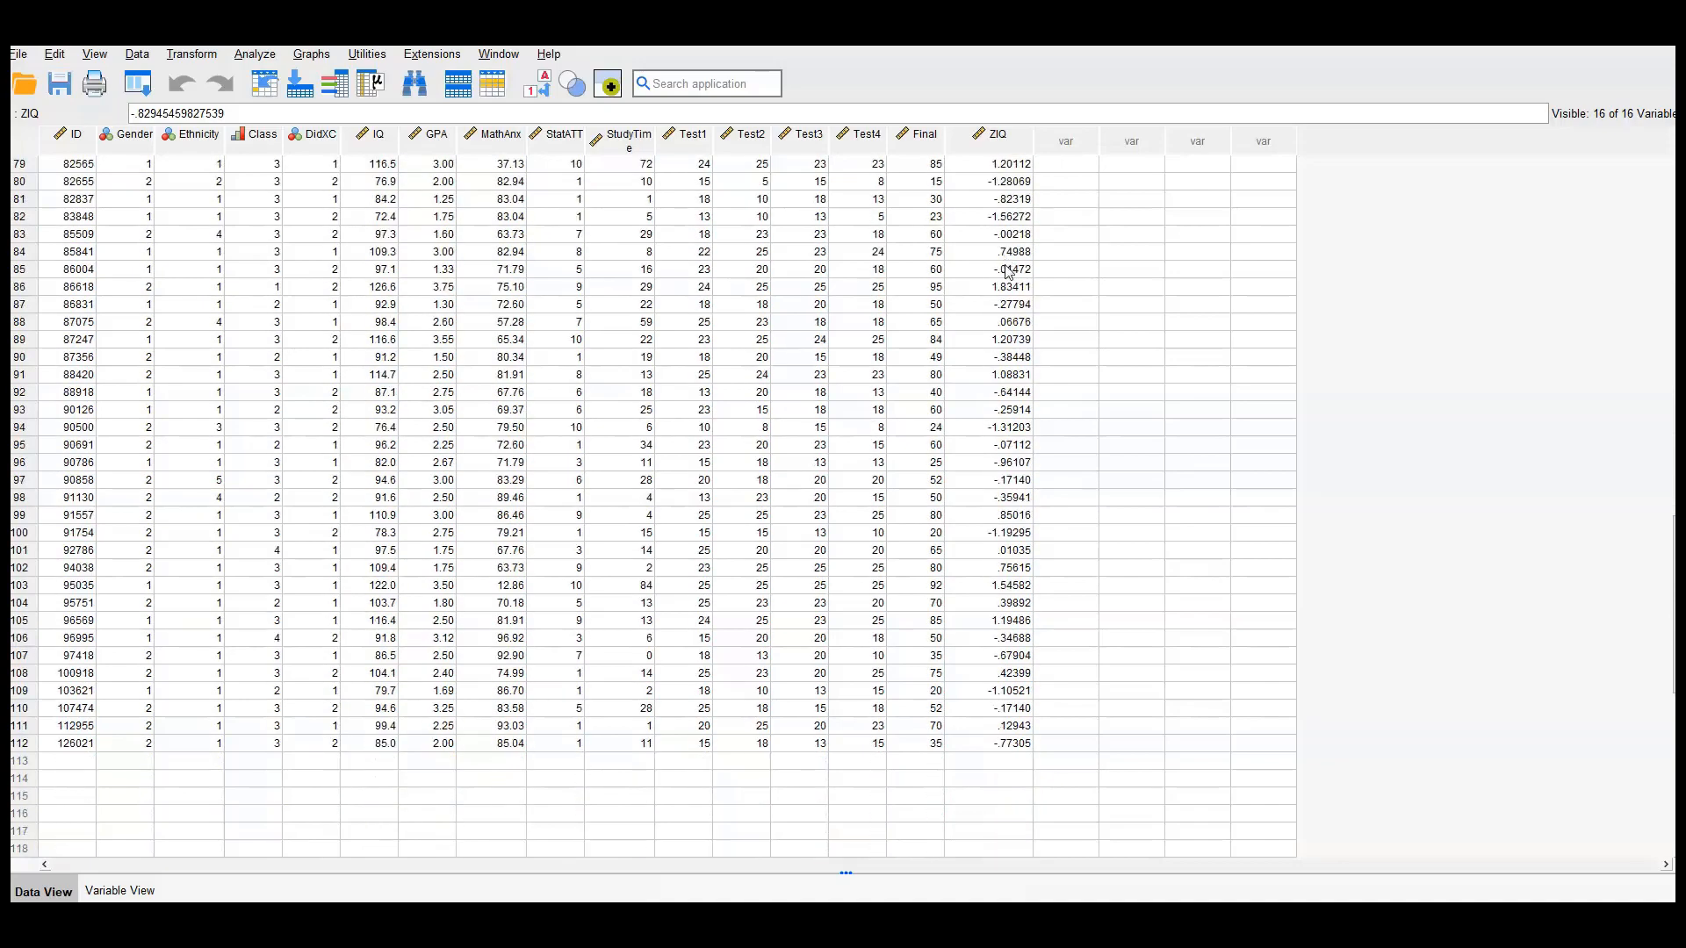
scroll(975, 615, up, 3)
scroll(975, 597, up, 4)
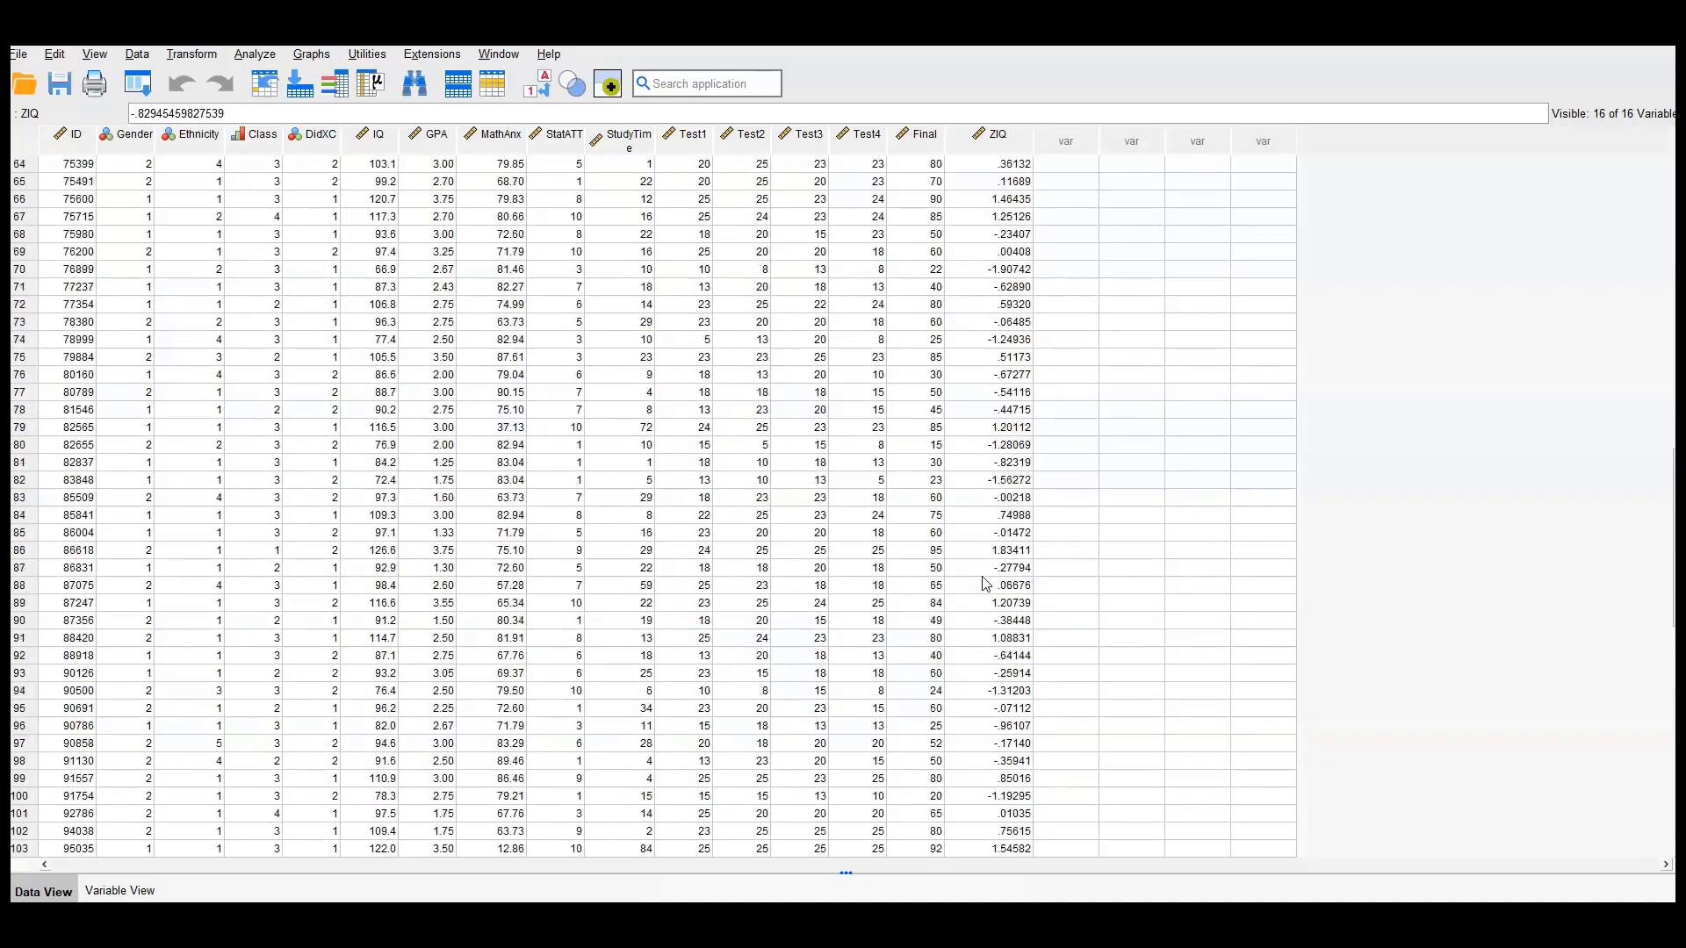
scroll(984, 564, up, 3)
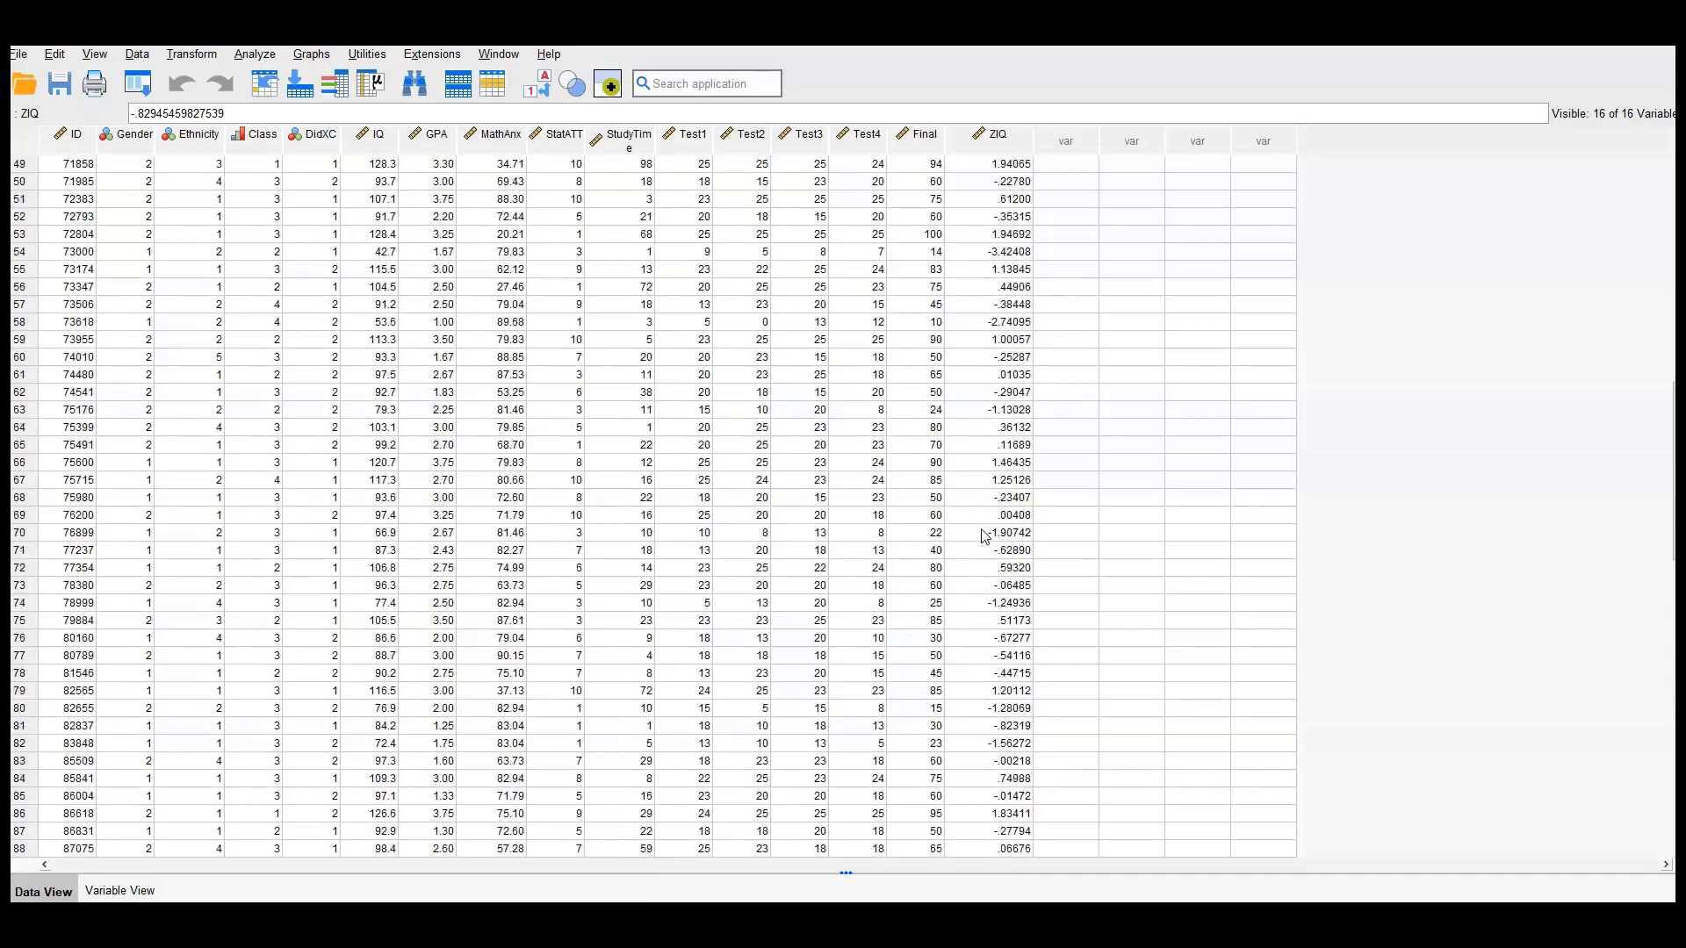
Select the ZIQ value of case 54 and scan the rest of the column for other extreme z-scores
click(998, 252)
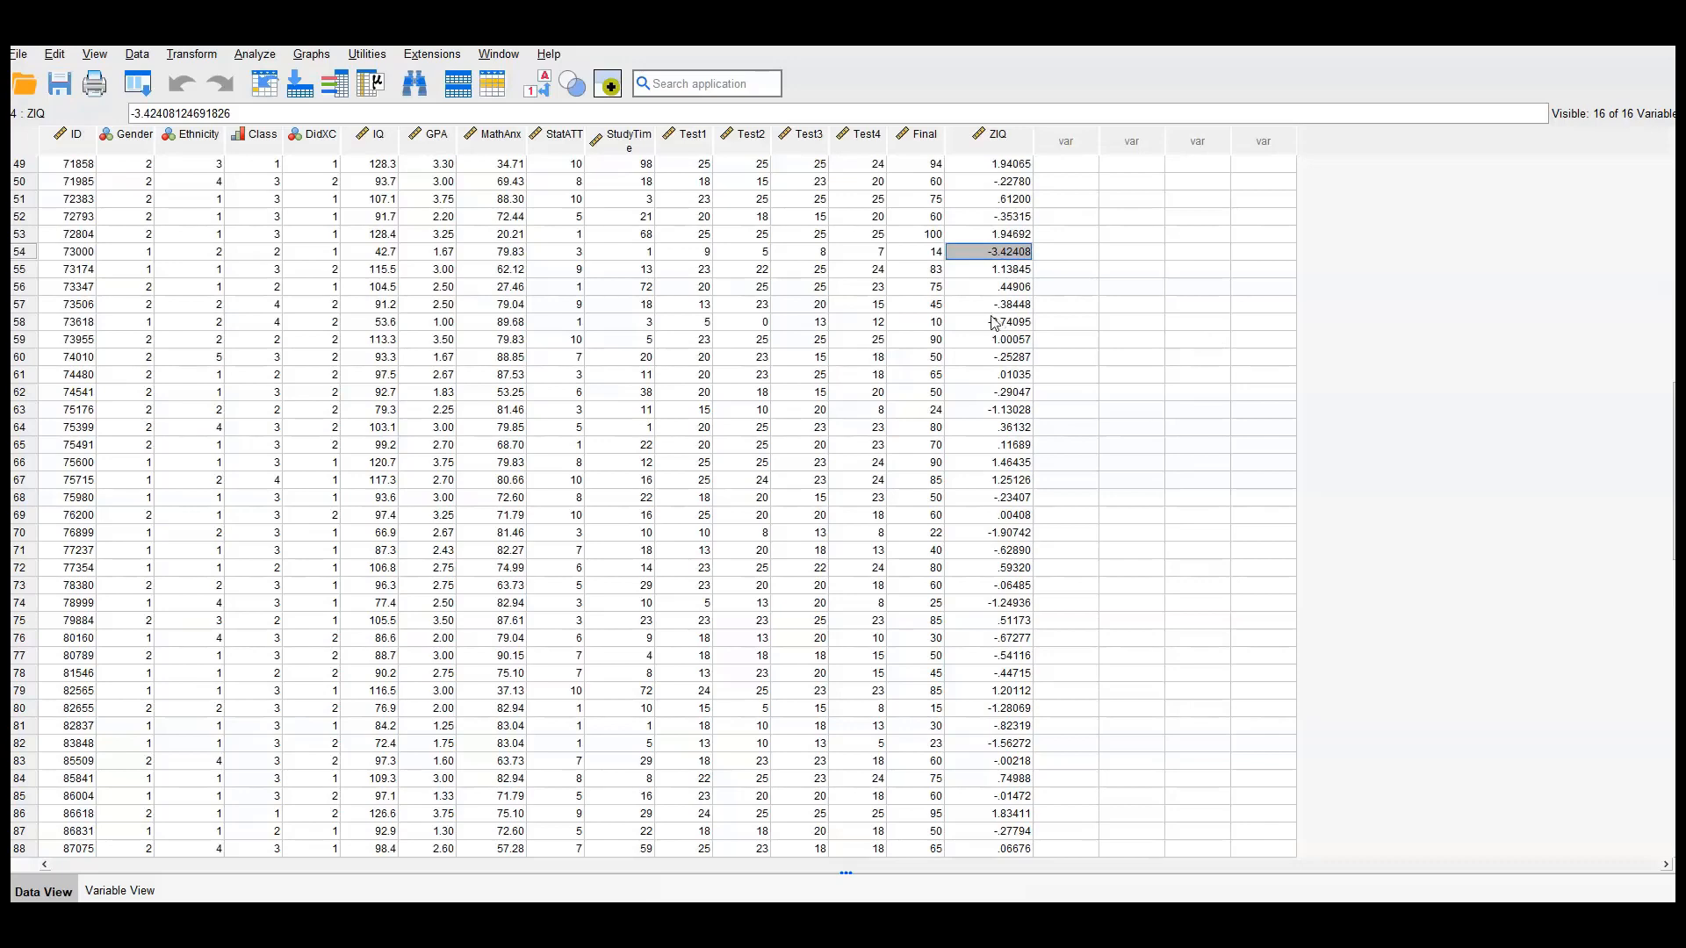
scroll(995, 322, up, 15)
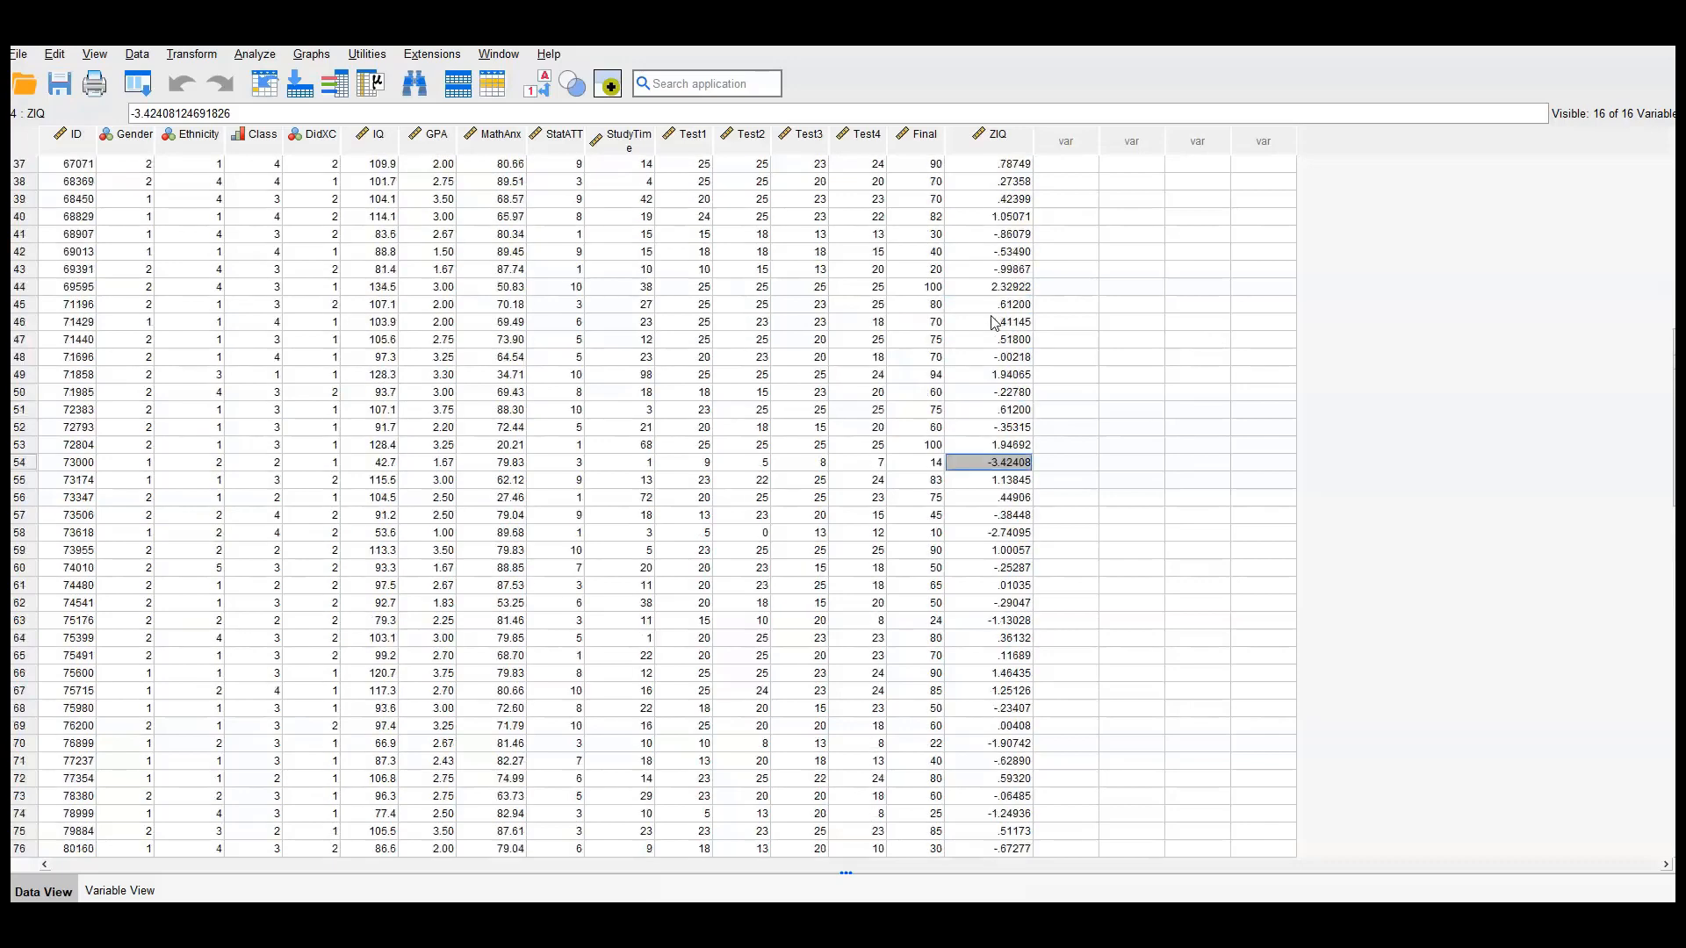
scroll(995, 319, up, 1)
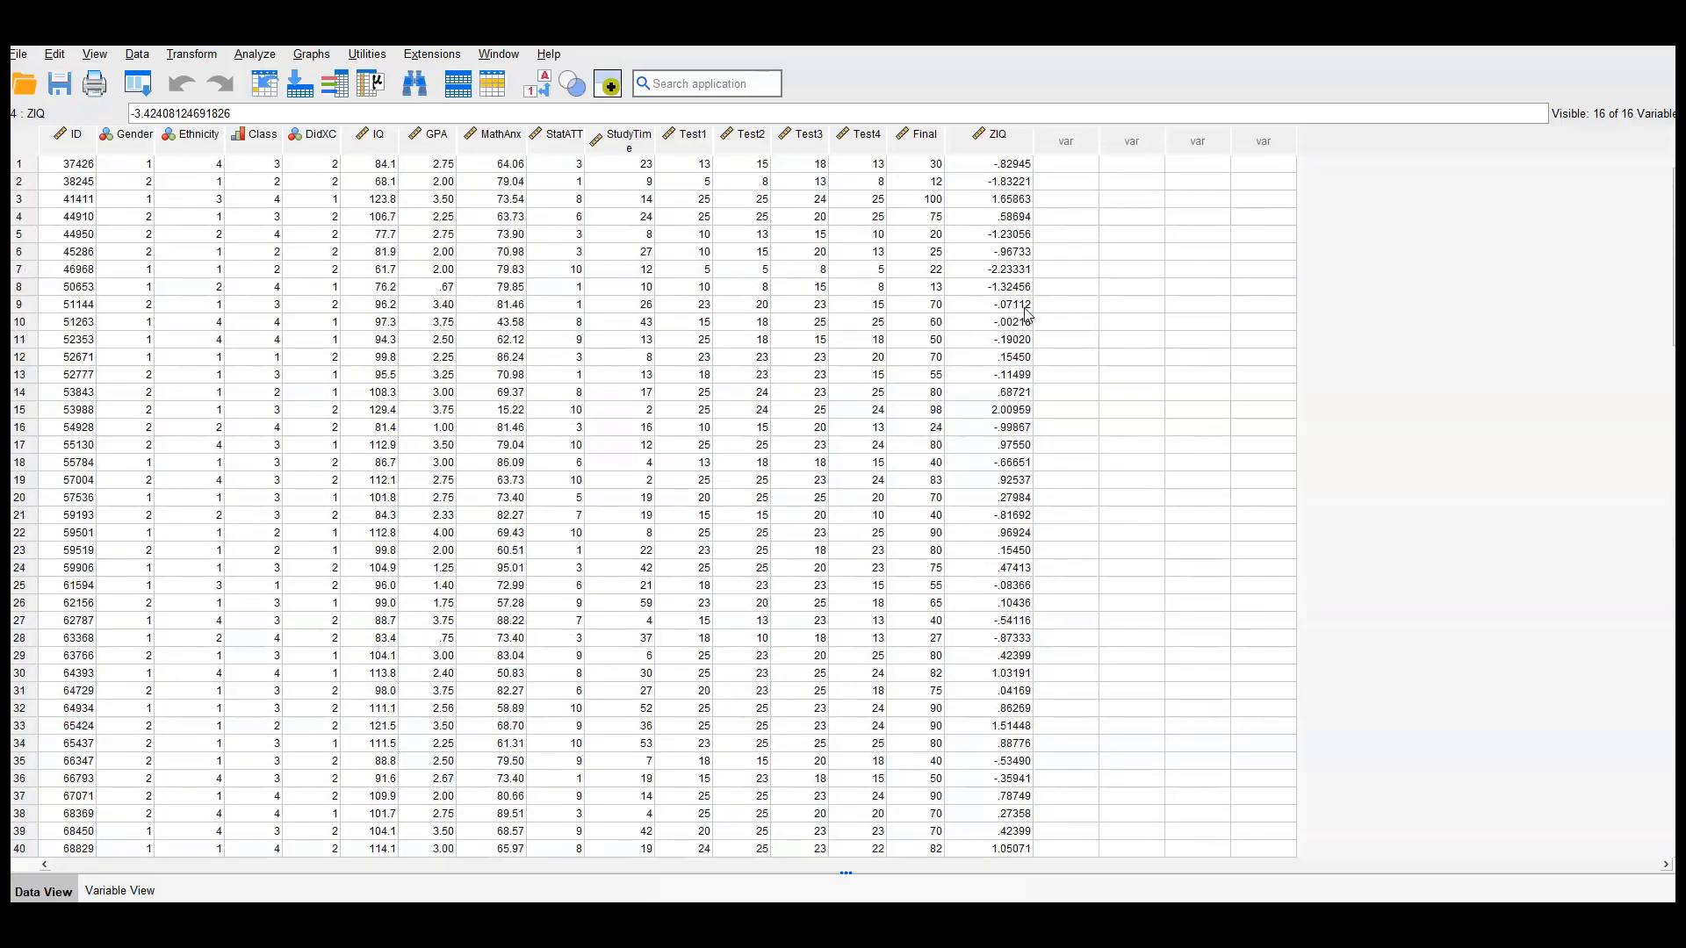
scroll(1028, 316, down, 12)
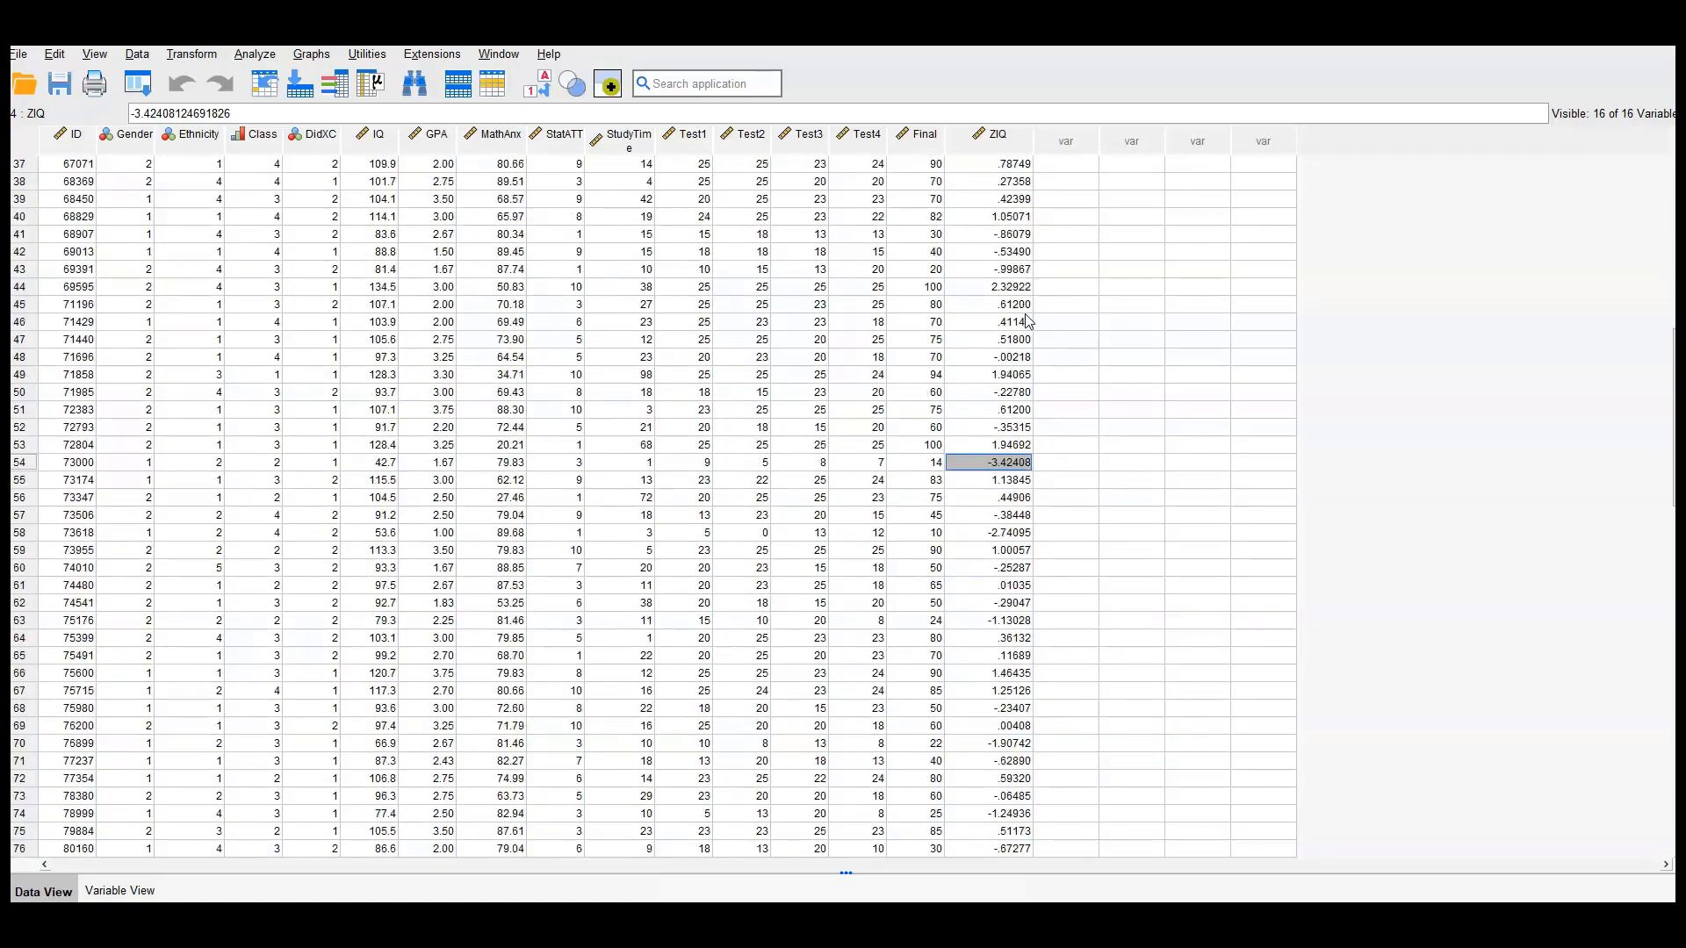
scroll(1027, 325, down, 17)
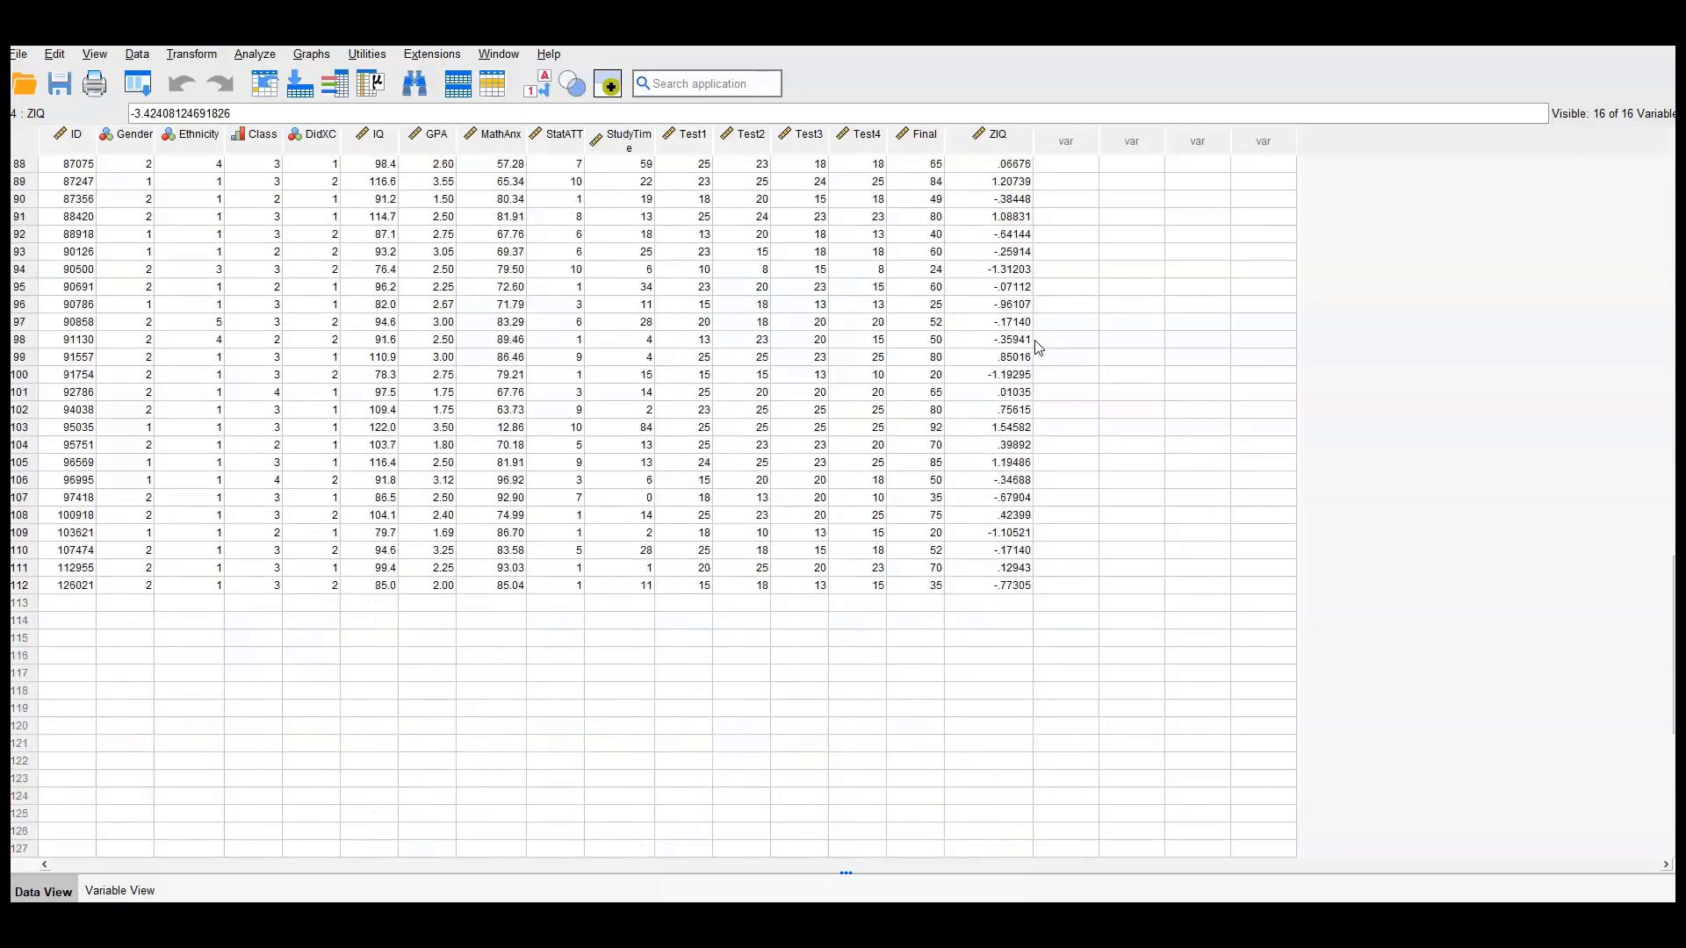
scroll(1036, 338, up, 20)
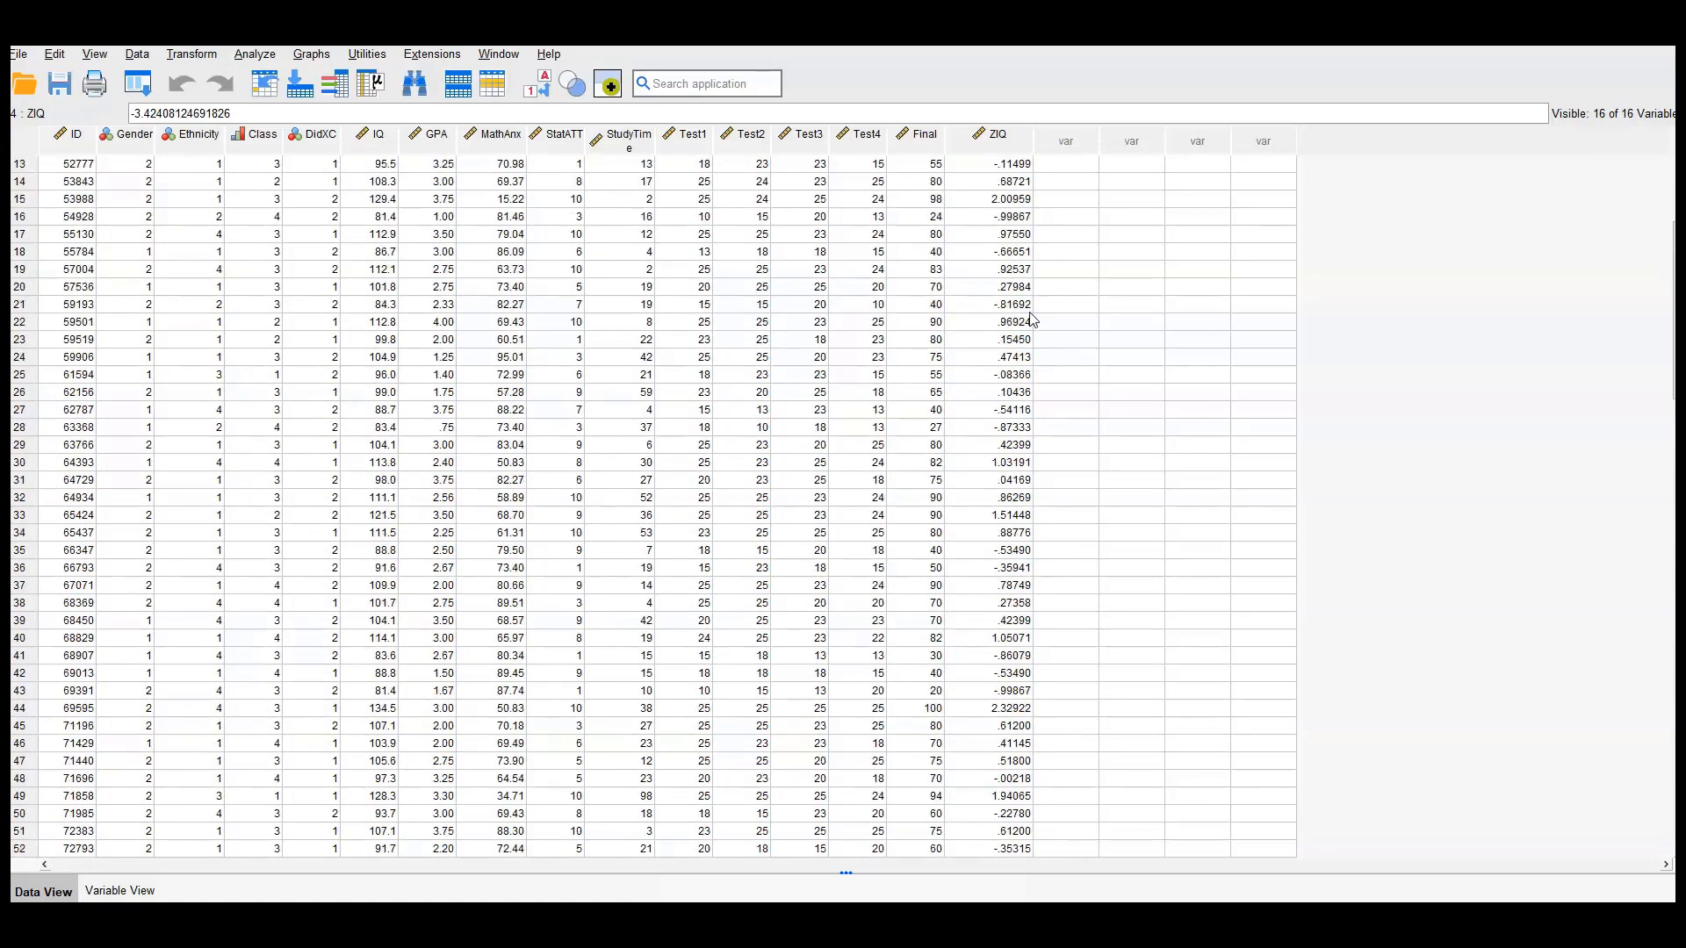
scroll(1033, 320, up, 4)
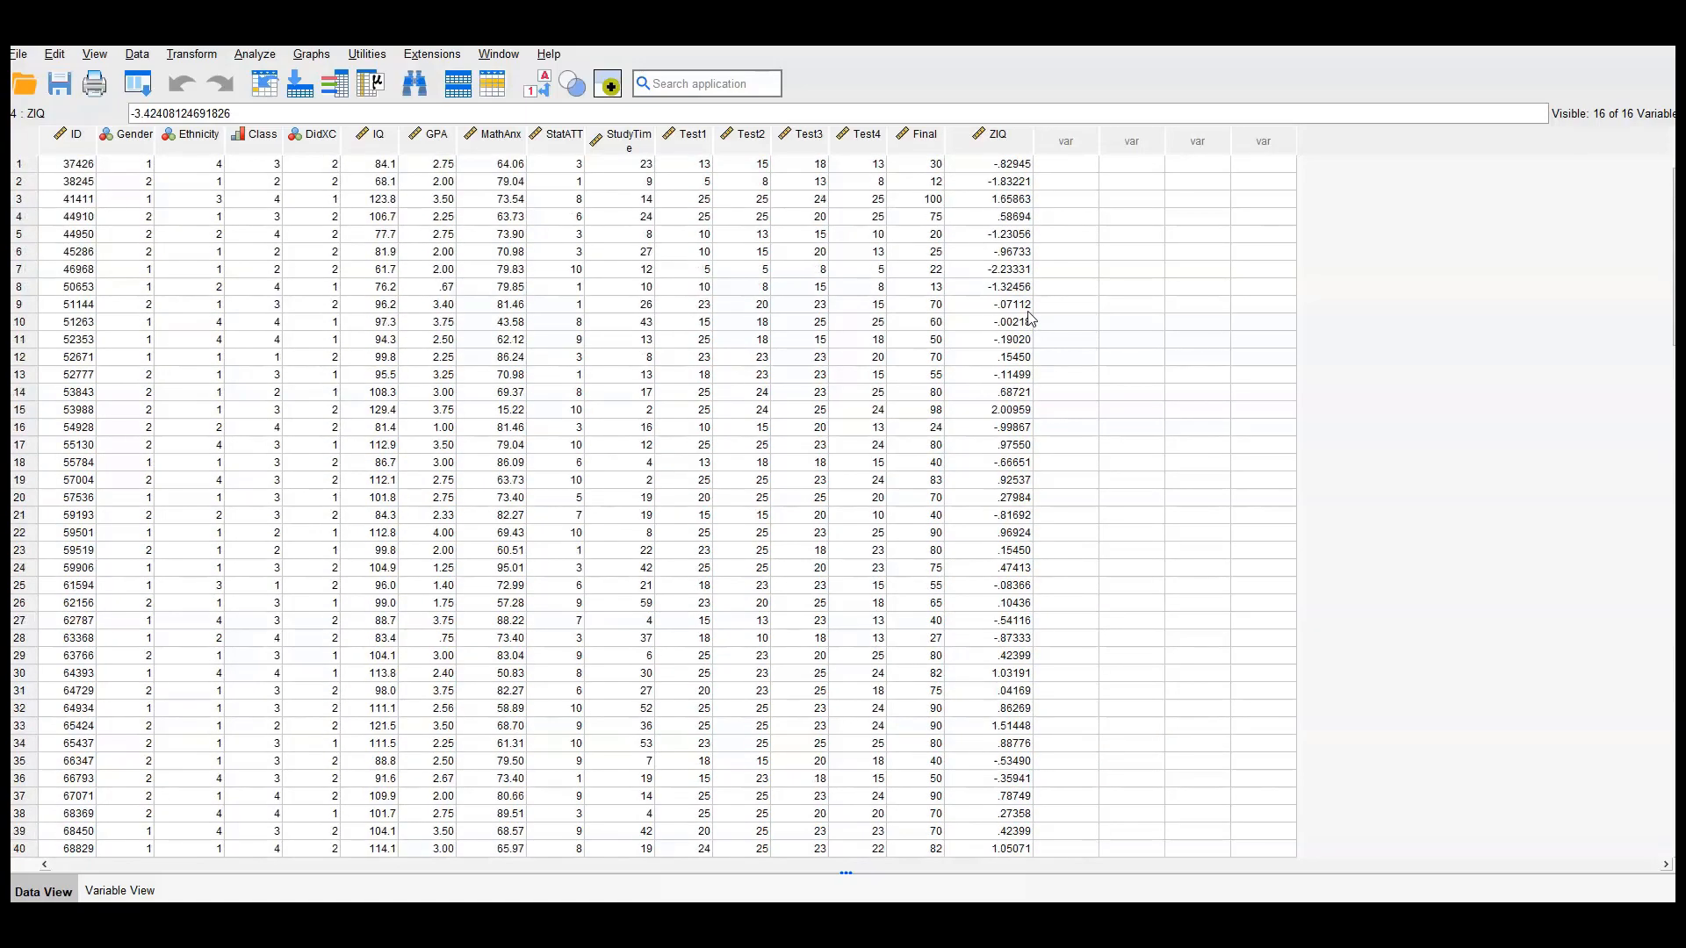
Start a Frequencies analysis and remove the gender, ethnicity and year in school variables from its variable list
click(263, 56)
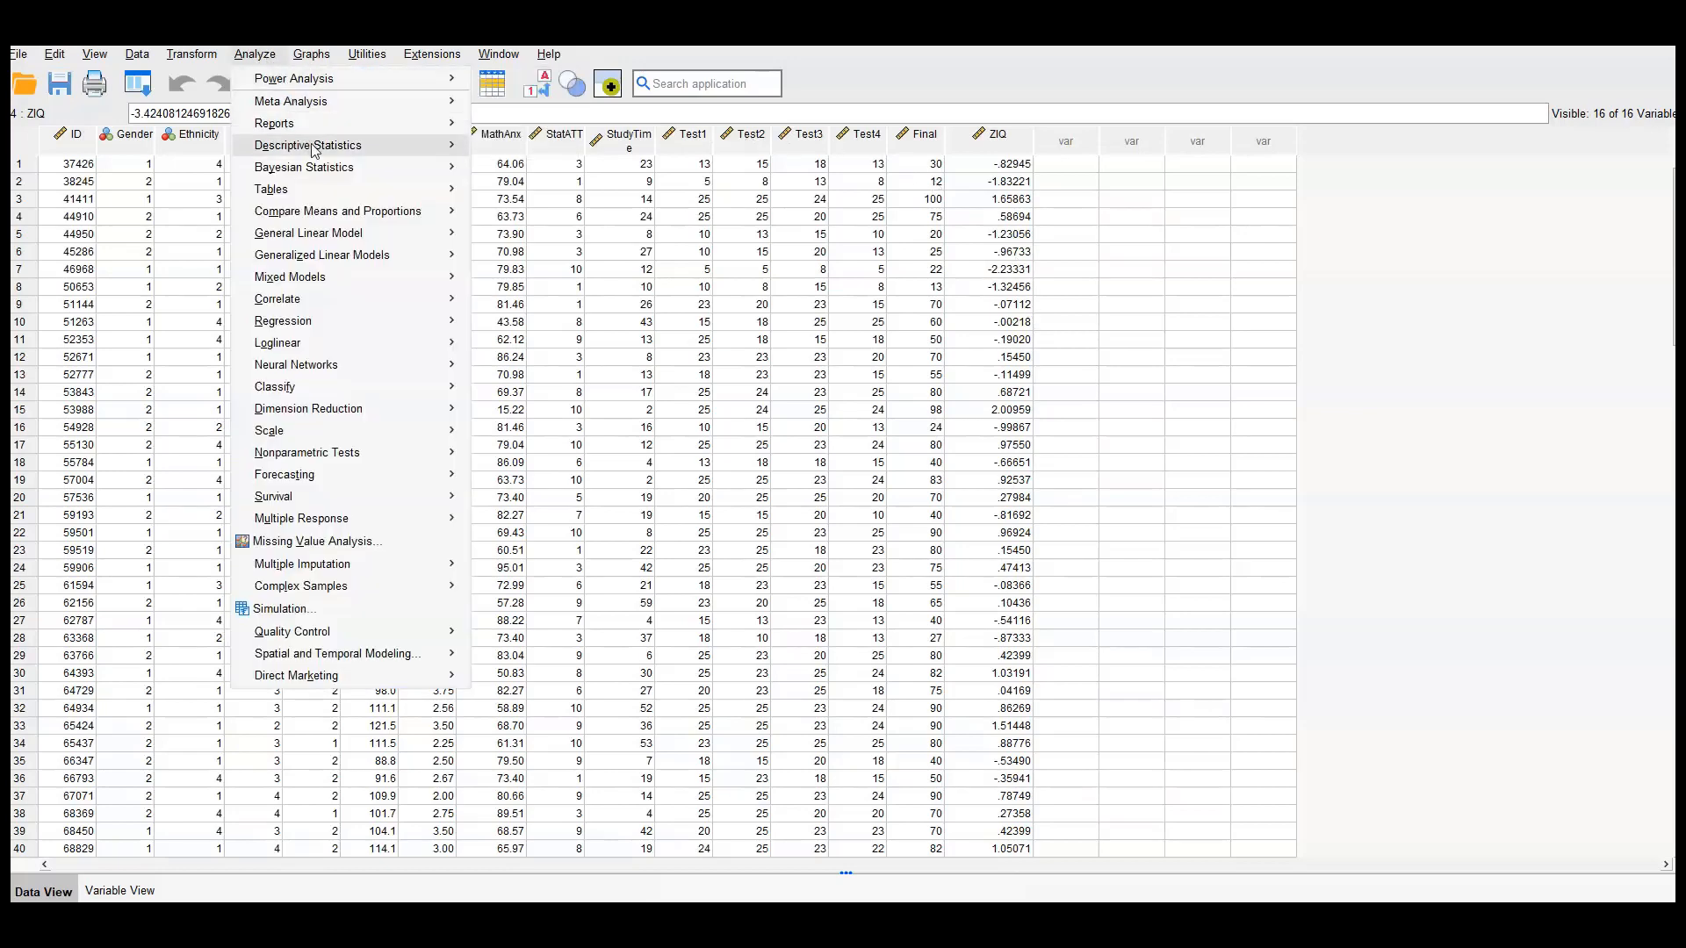
mouse_move(313, 151)
click(525, 149)
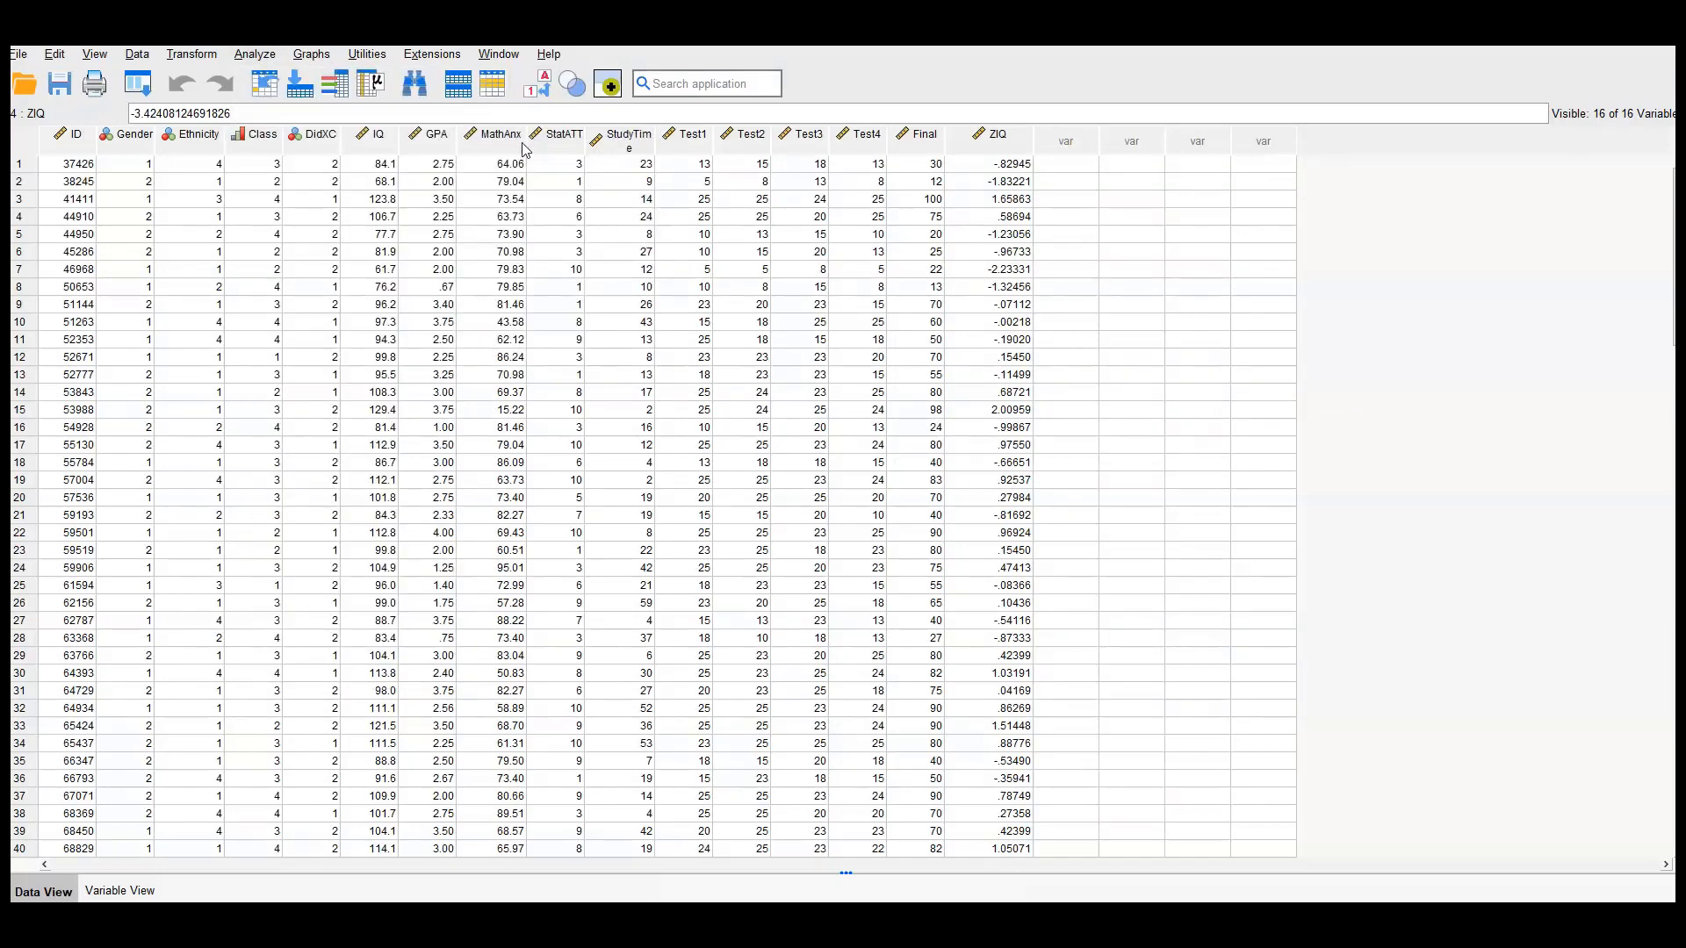
click(1116, 325)
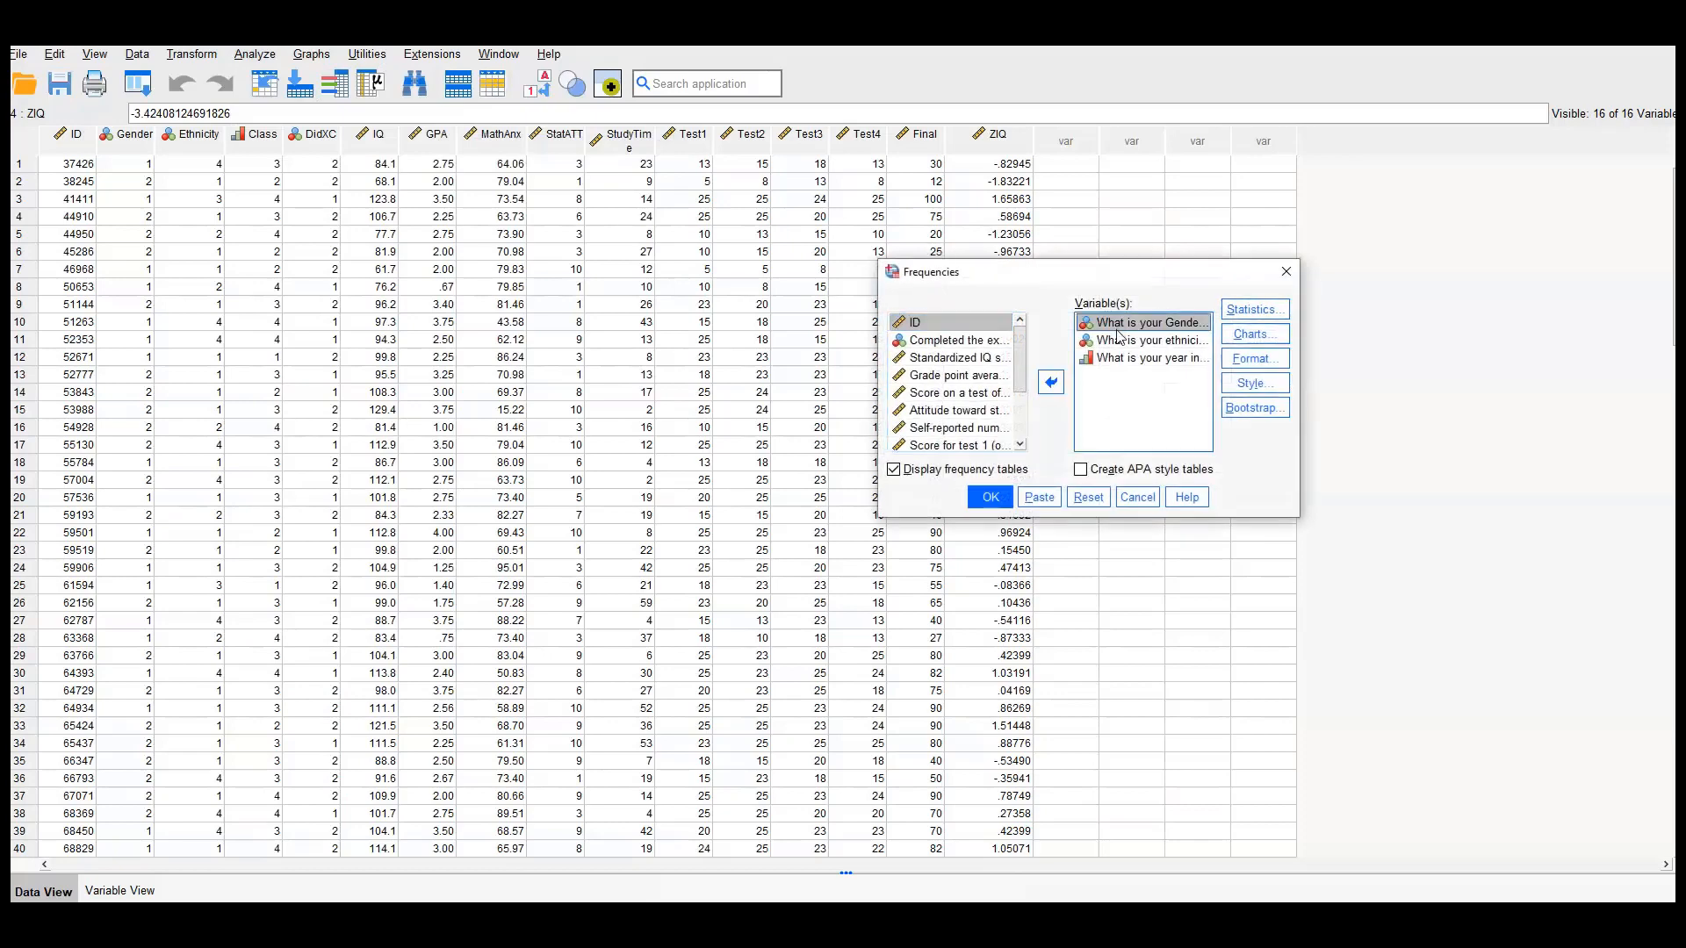
shift+click(1133, 357)
click(1052, 382)
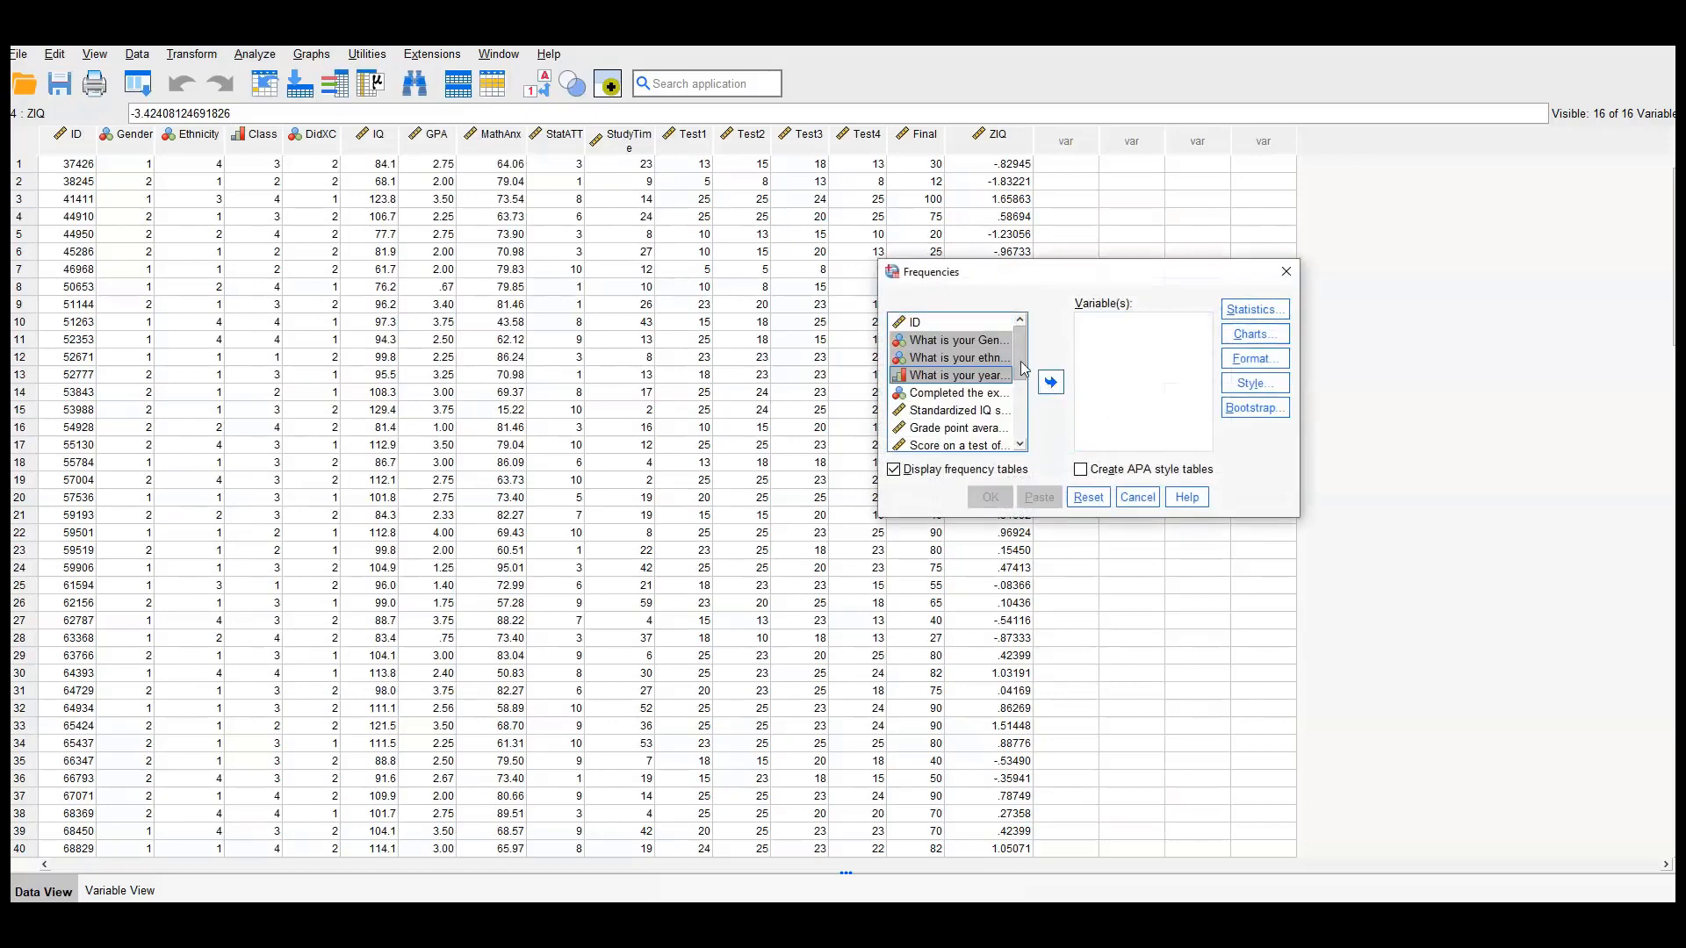
Add Zscore: Standardized IQ score as the variable and run Frequencies with frequency tables displayed
scroll(1023, 368, down, 3)
click(957, 443)
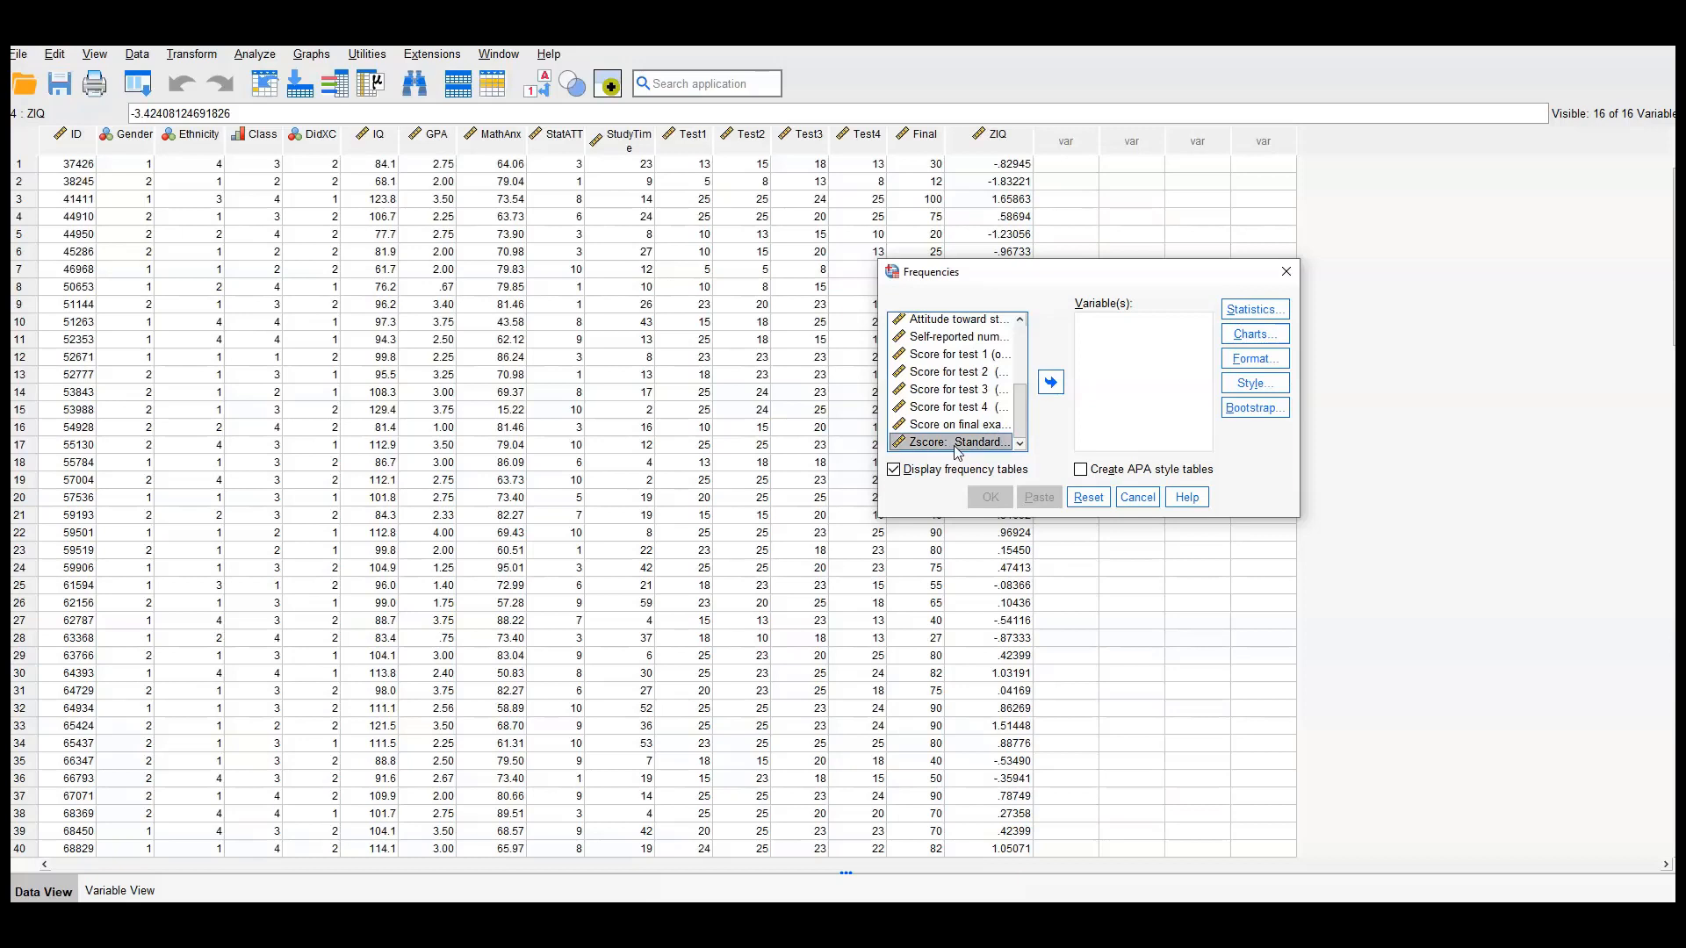
click(1045, 387)
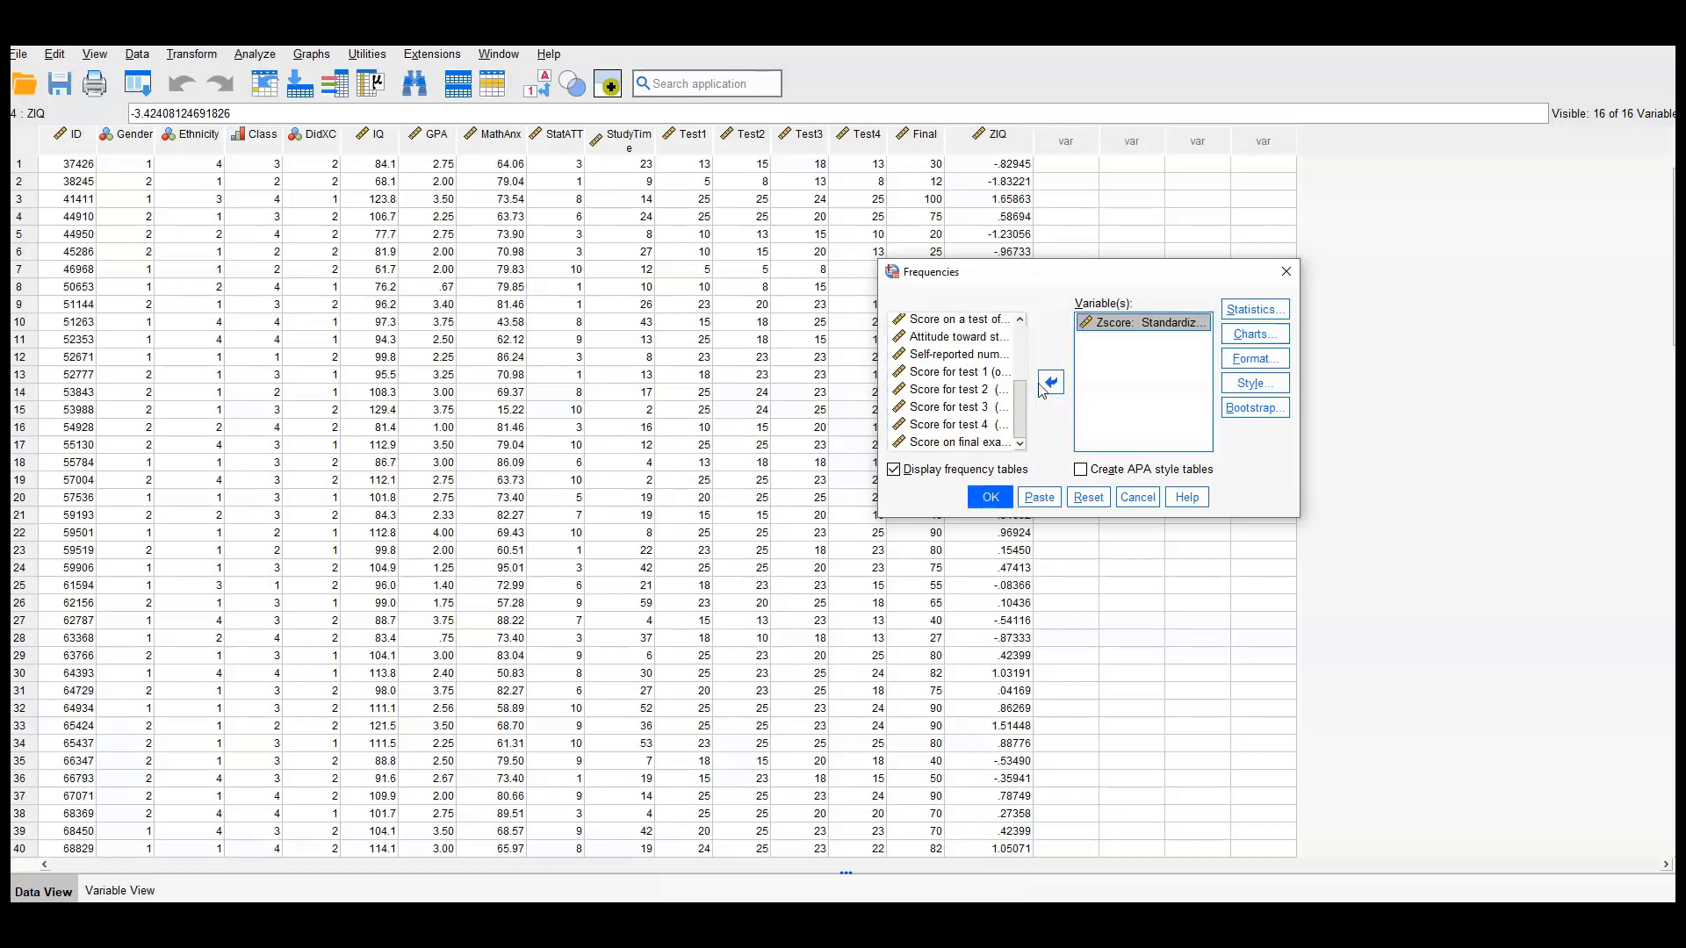
click(993, 499)
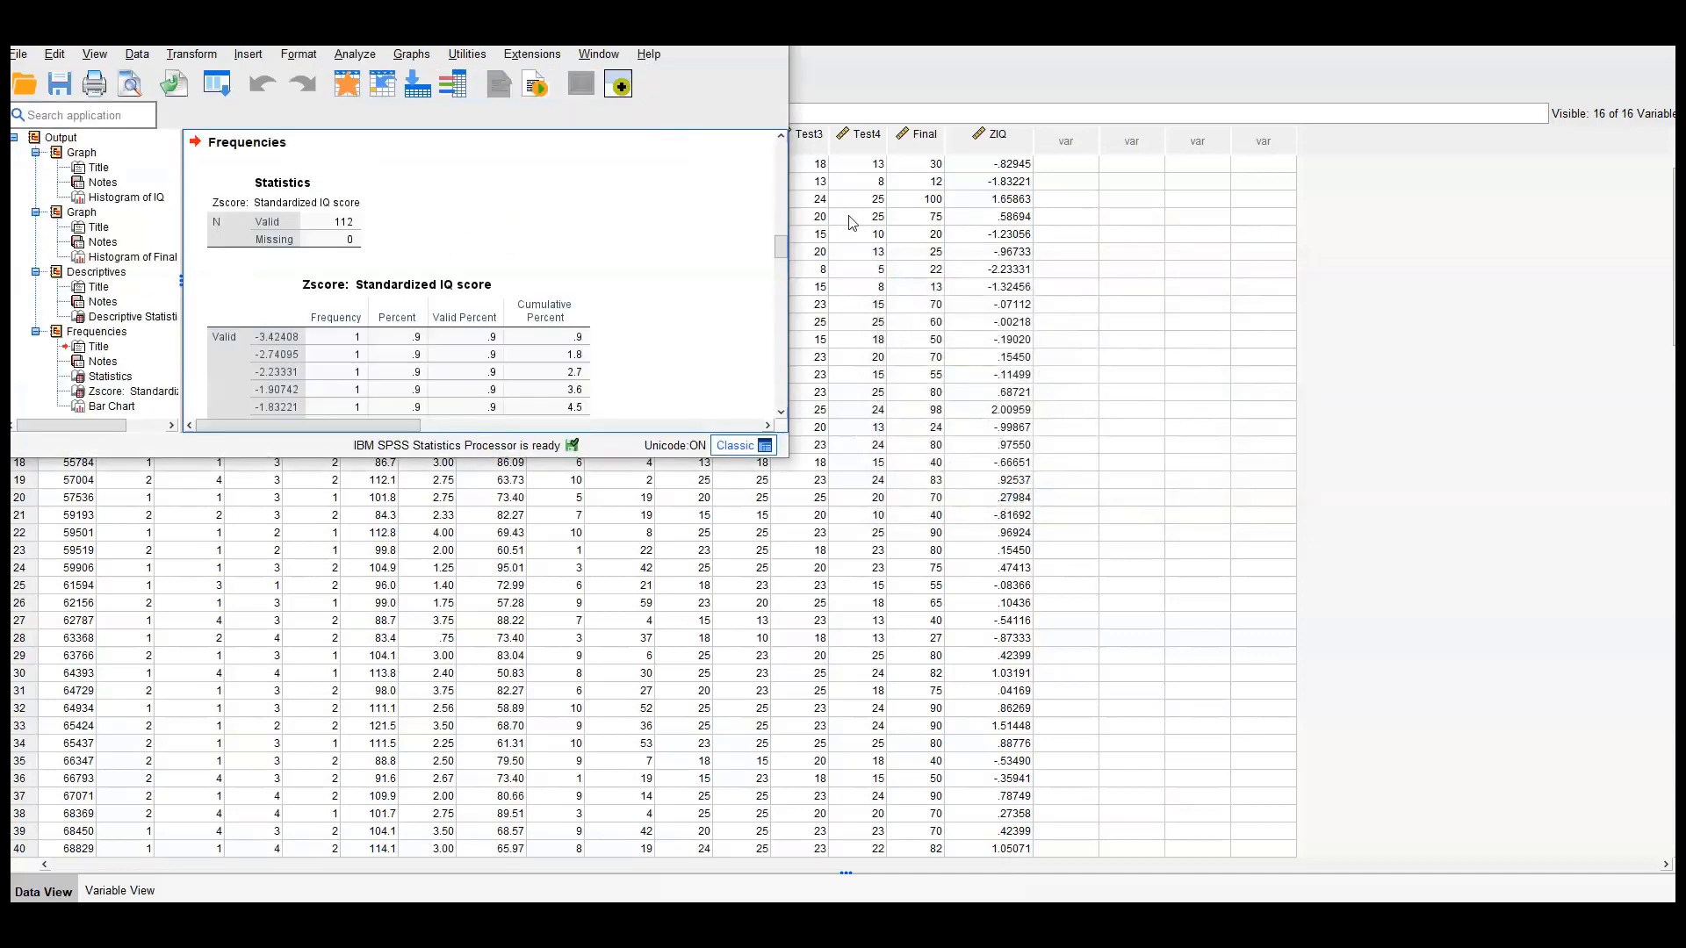
Enlarge the output window and examine the lowest and highest values in the Zscore: Standardized IQ score frequency table
click(753, 55)
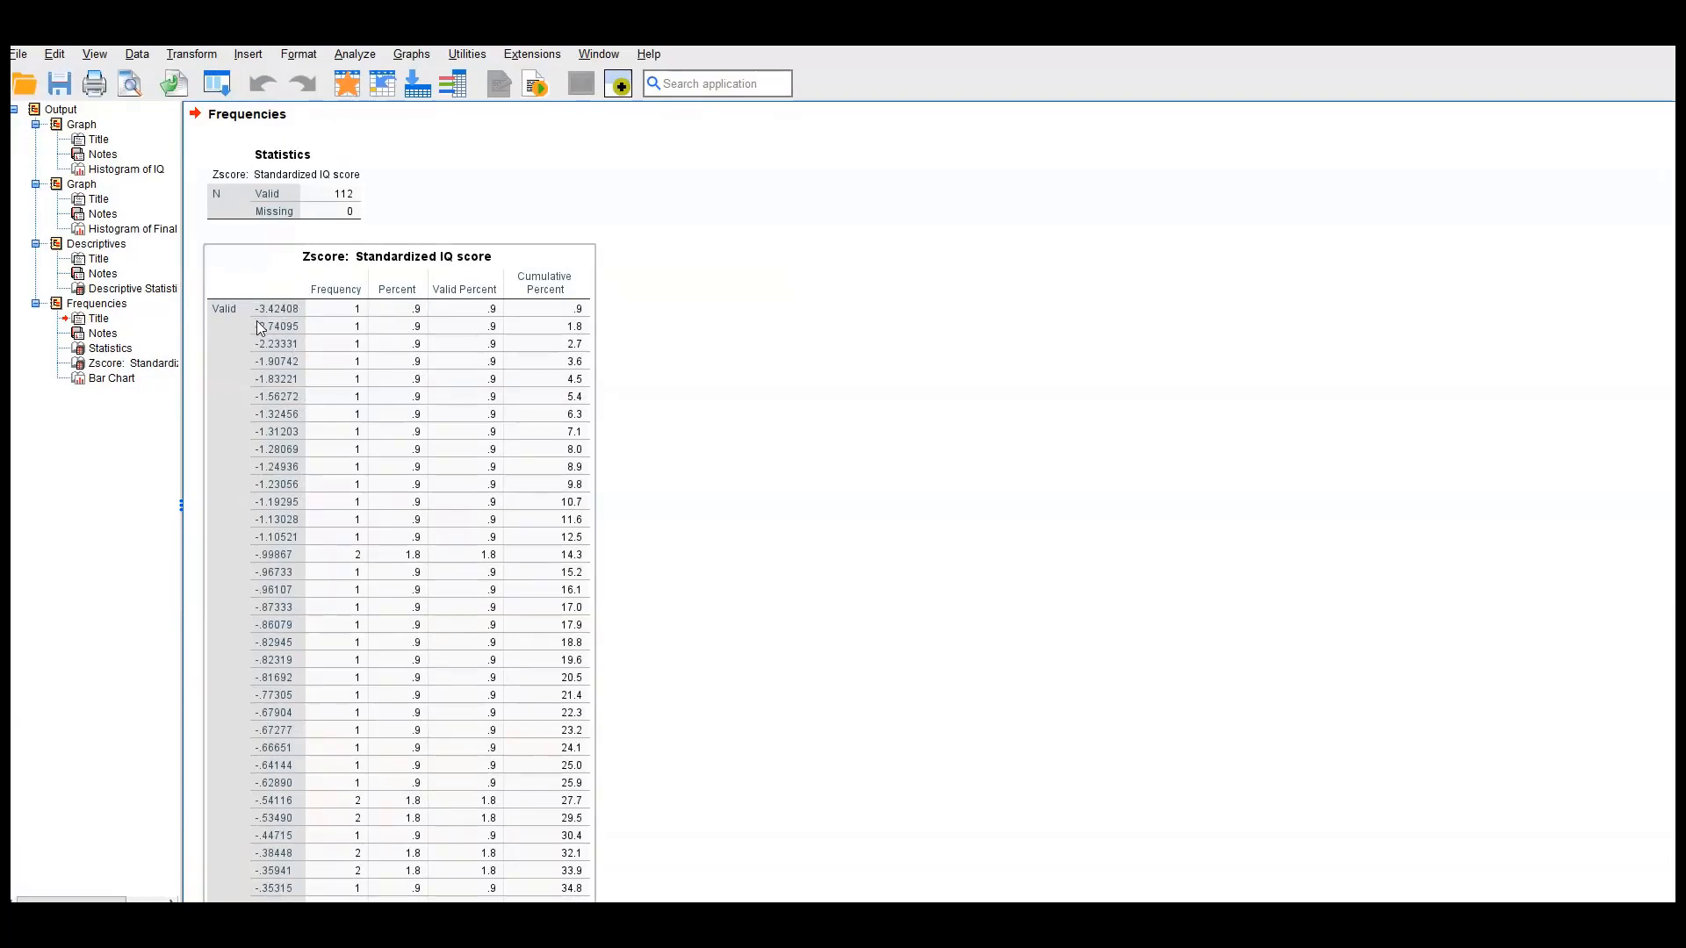
scroll(265, 434, down, 5)
scroll(265, 434, up, 9)
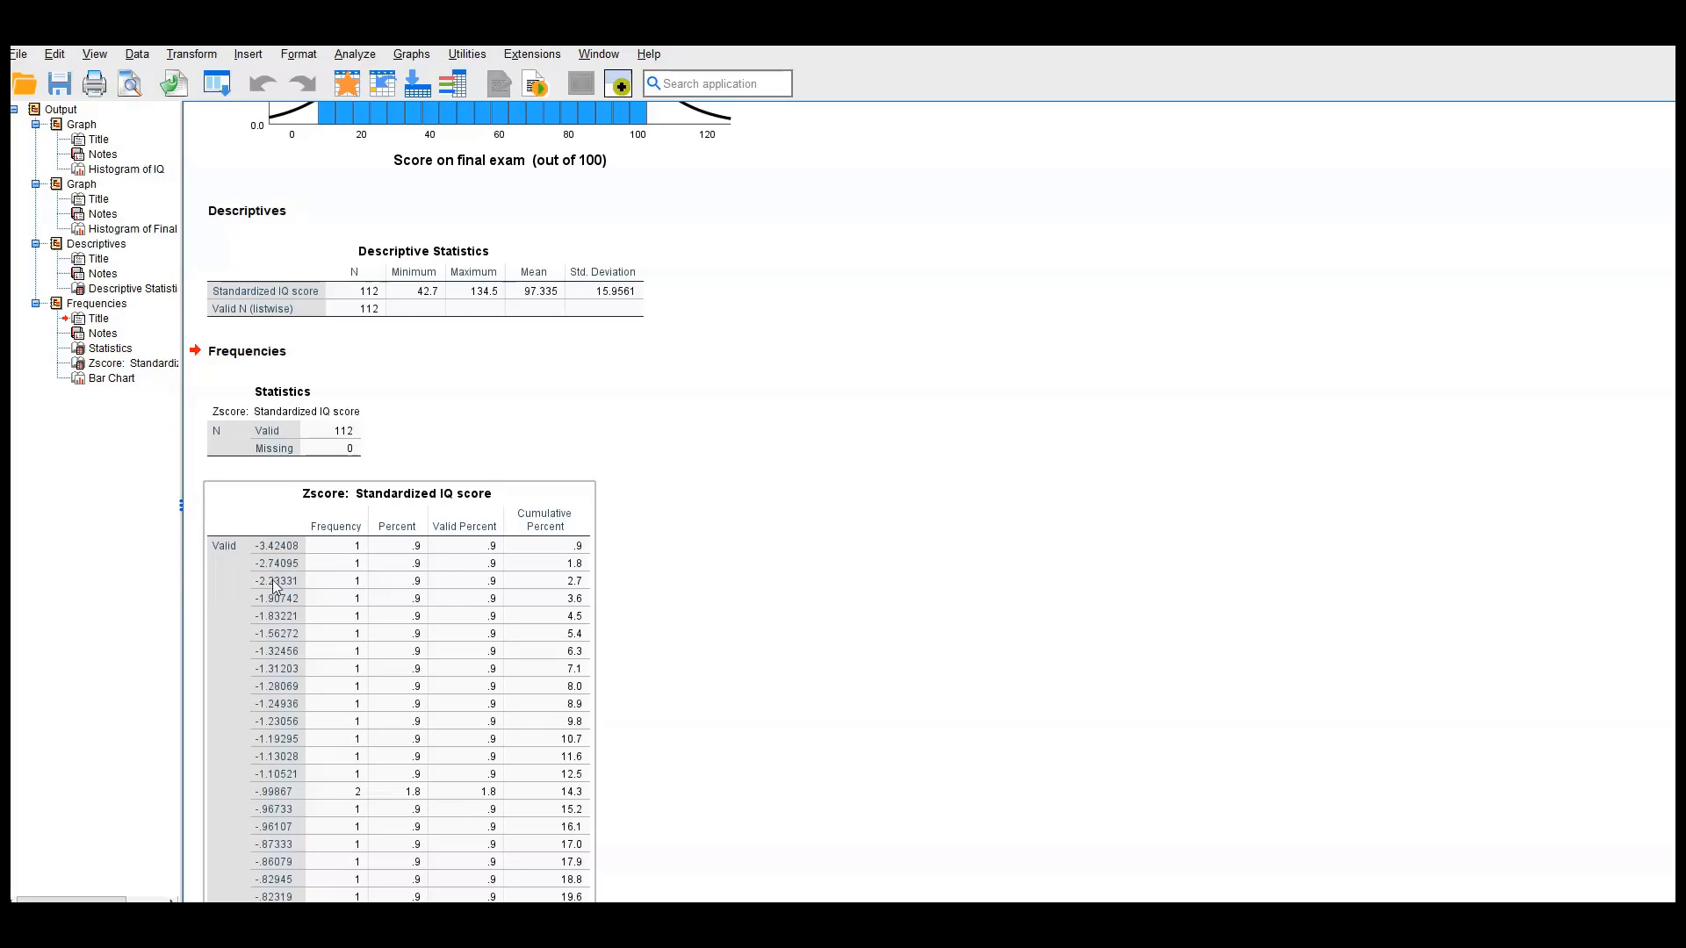
scroll(275, 593, down, 3)
scroll(274, 595, down, 20)
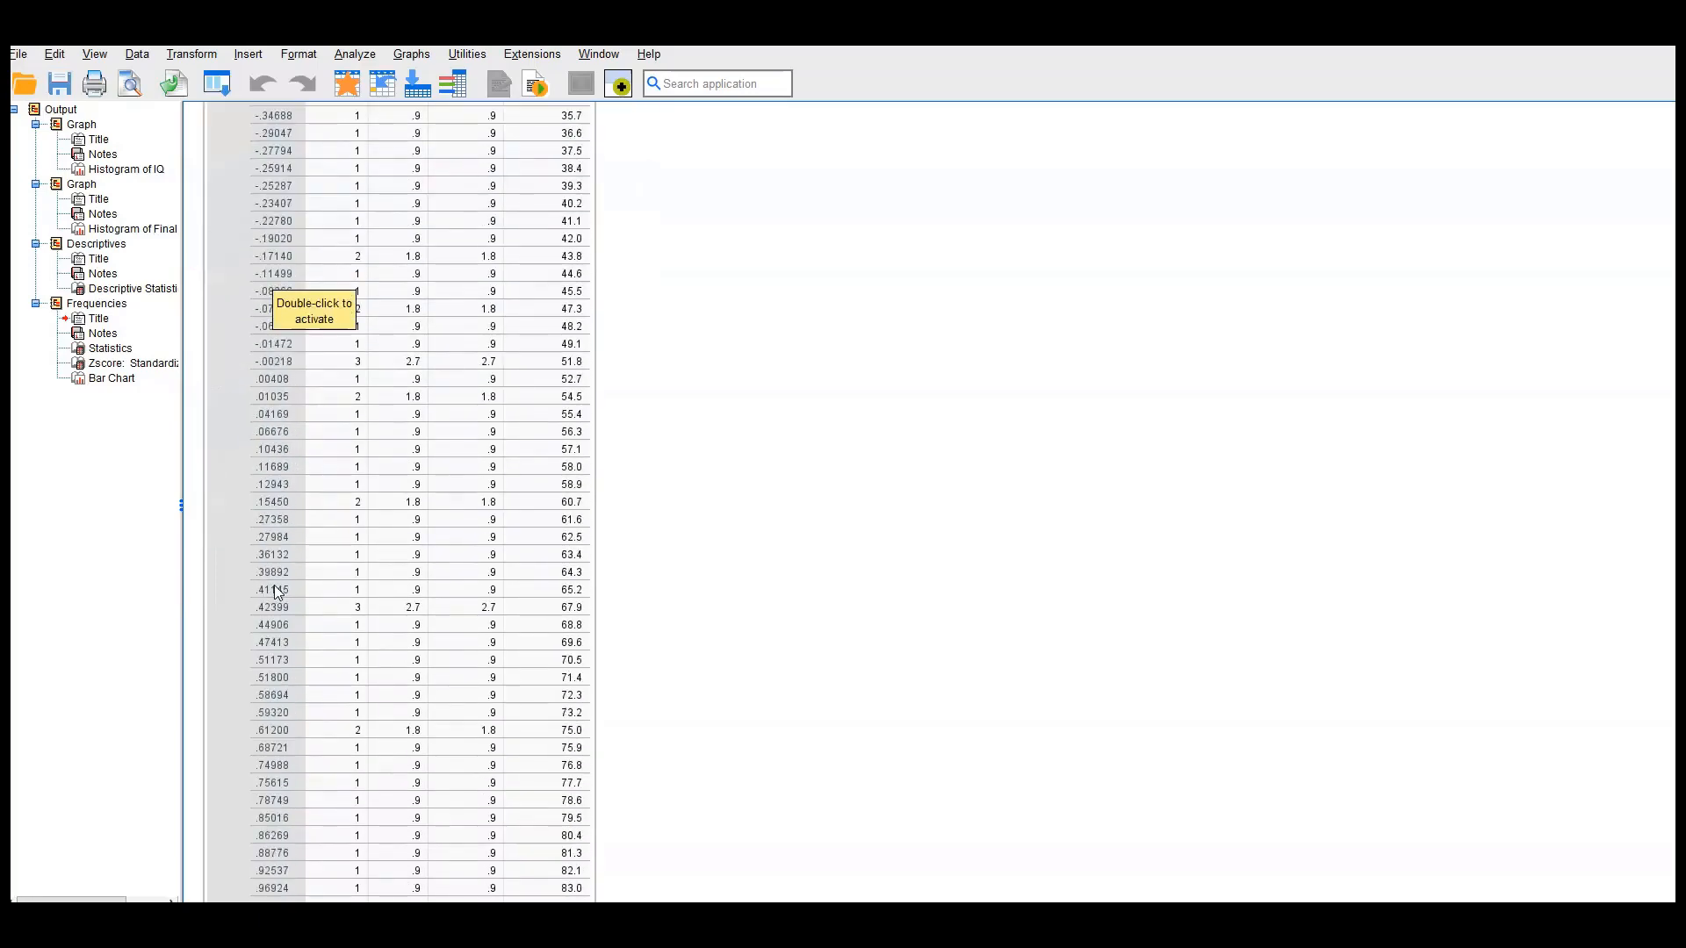
scroll(286, 586, down, 10)
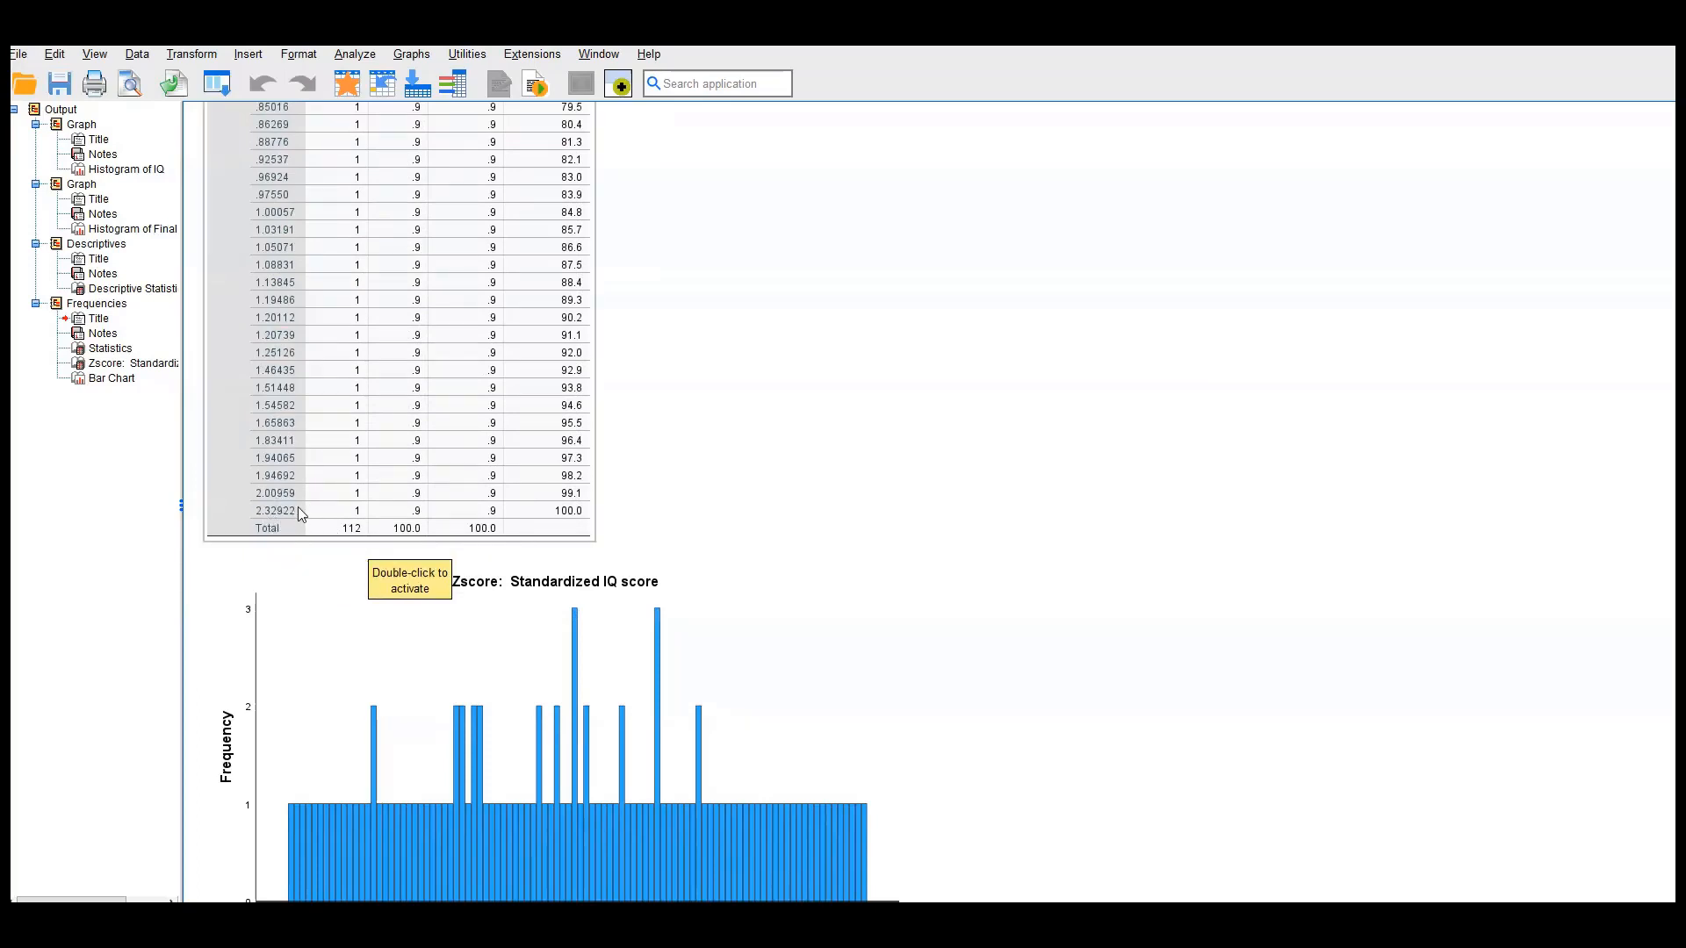
scroll(306, 514, up, 20)
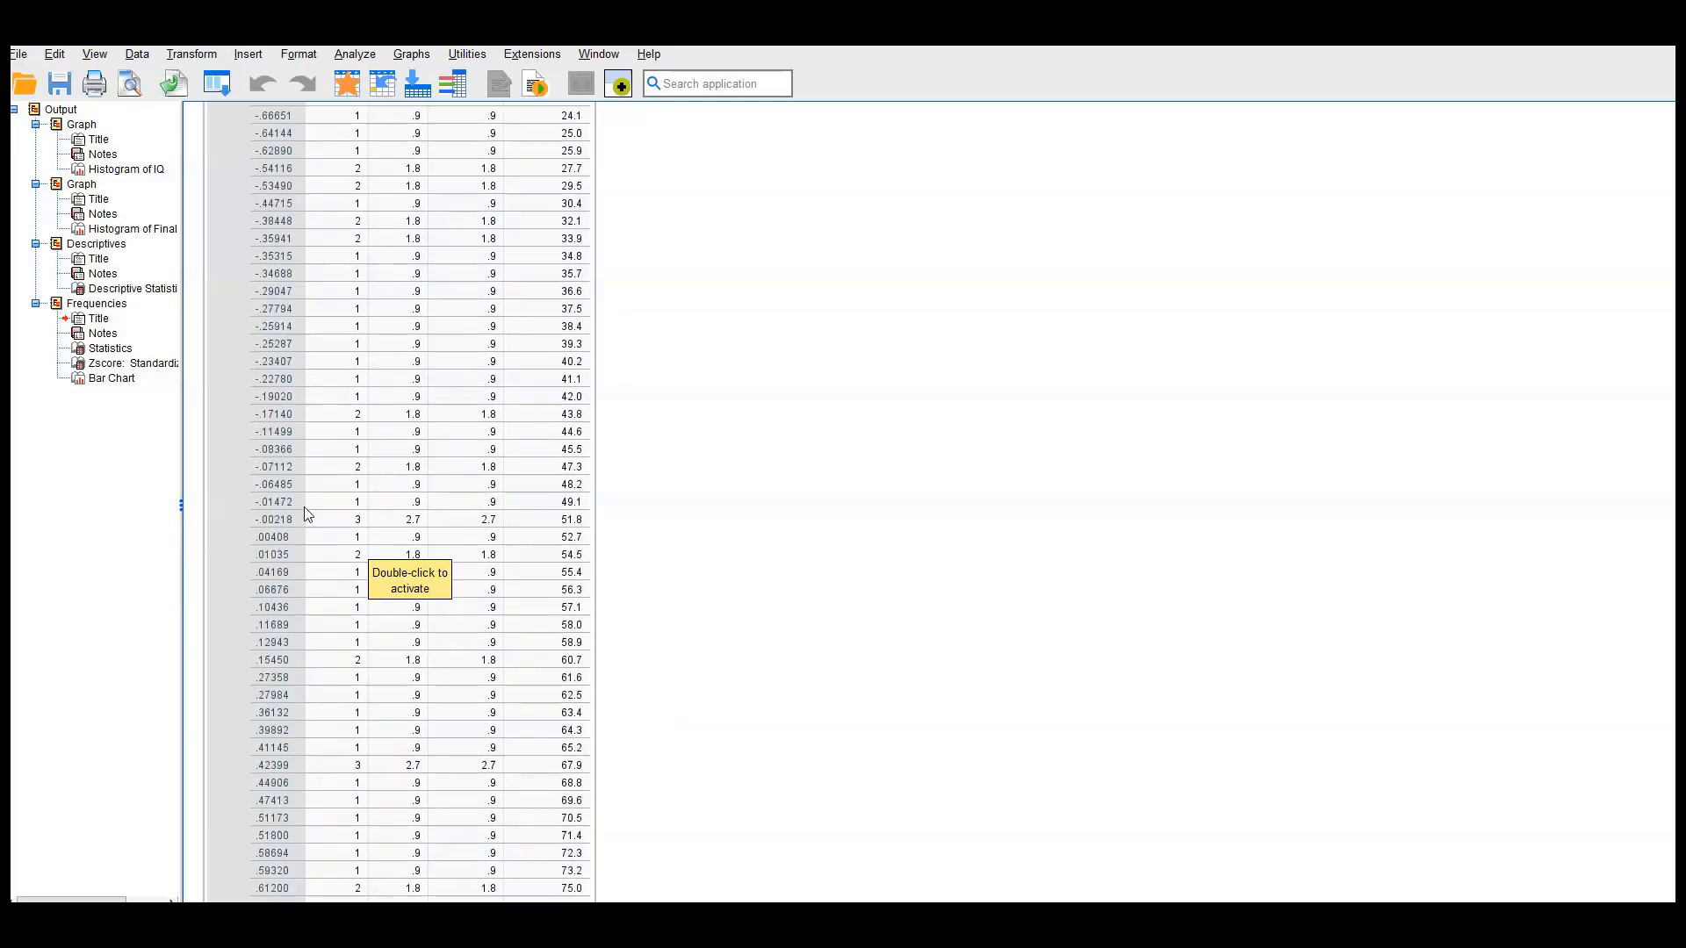
scroll(306, 514, up, 8)
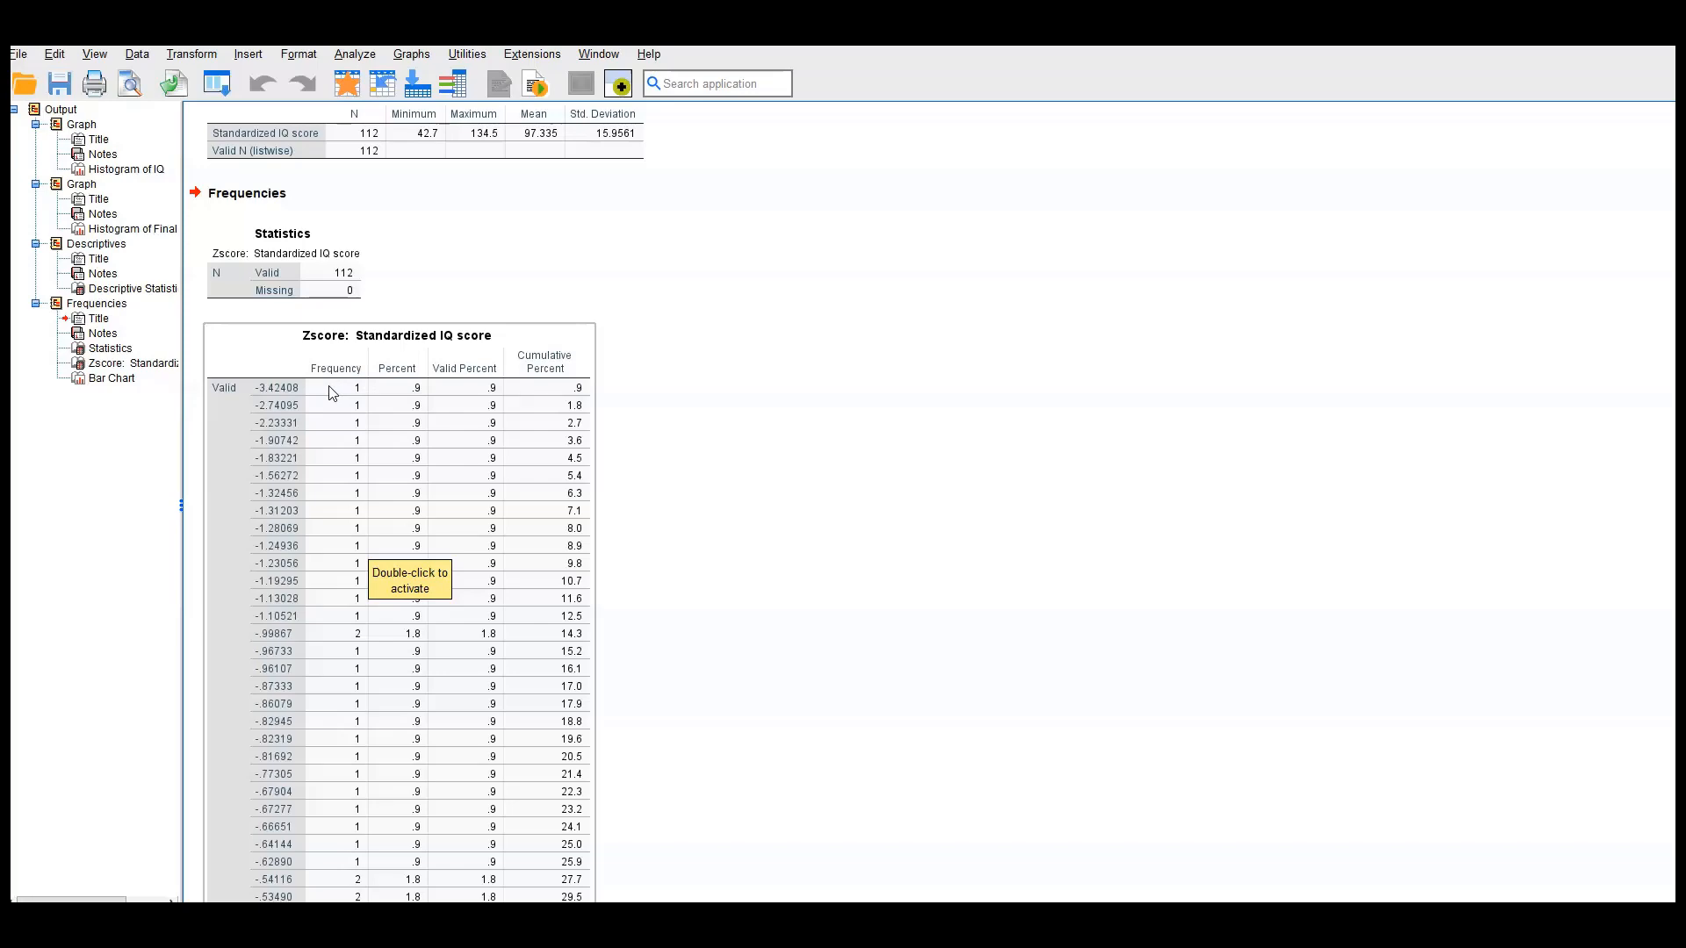
Go back to the Standardized IQ score histogram to inspect its distribution, and look over the available graph types
scroll(332, 392, up, 15)
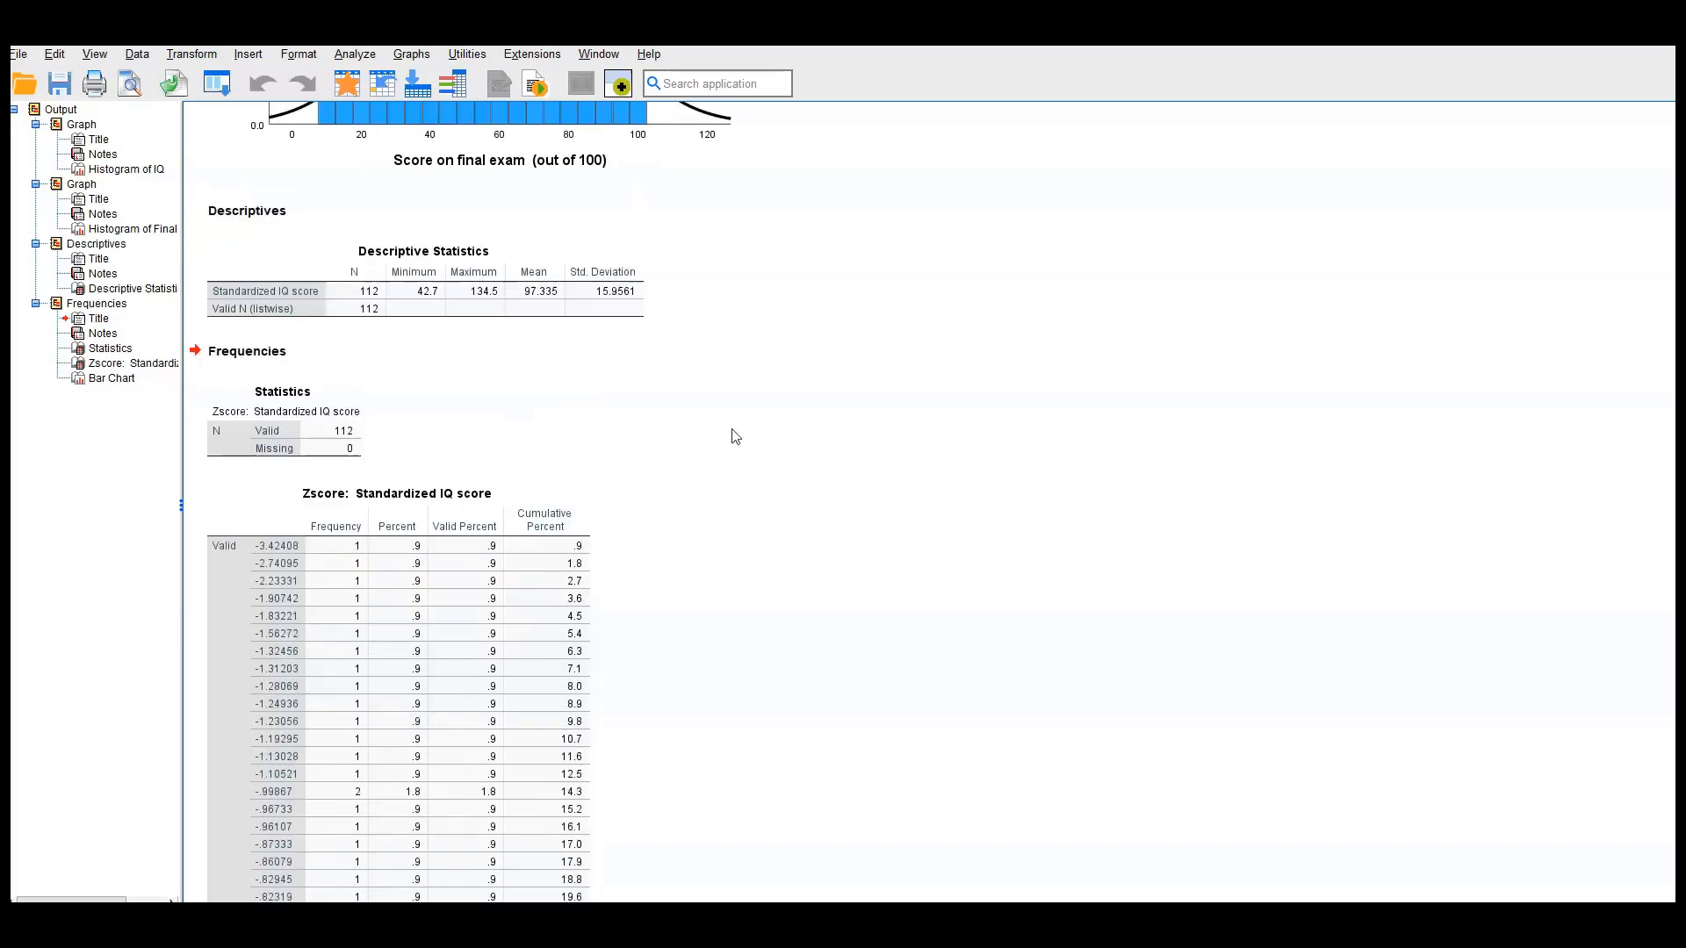
scroll(1068, 501, up, 1)
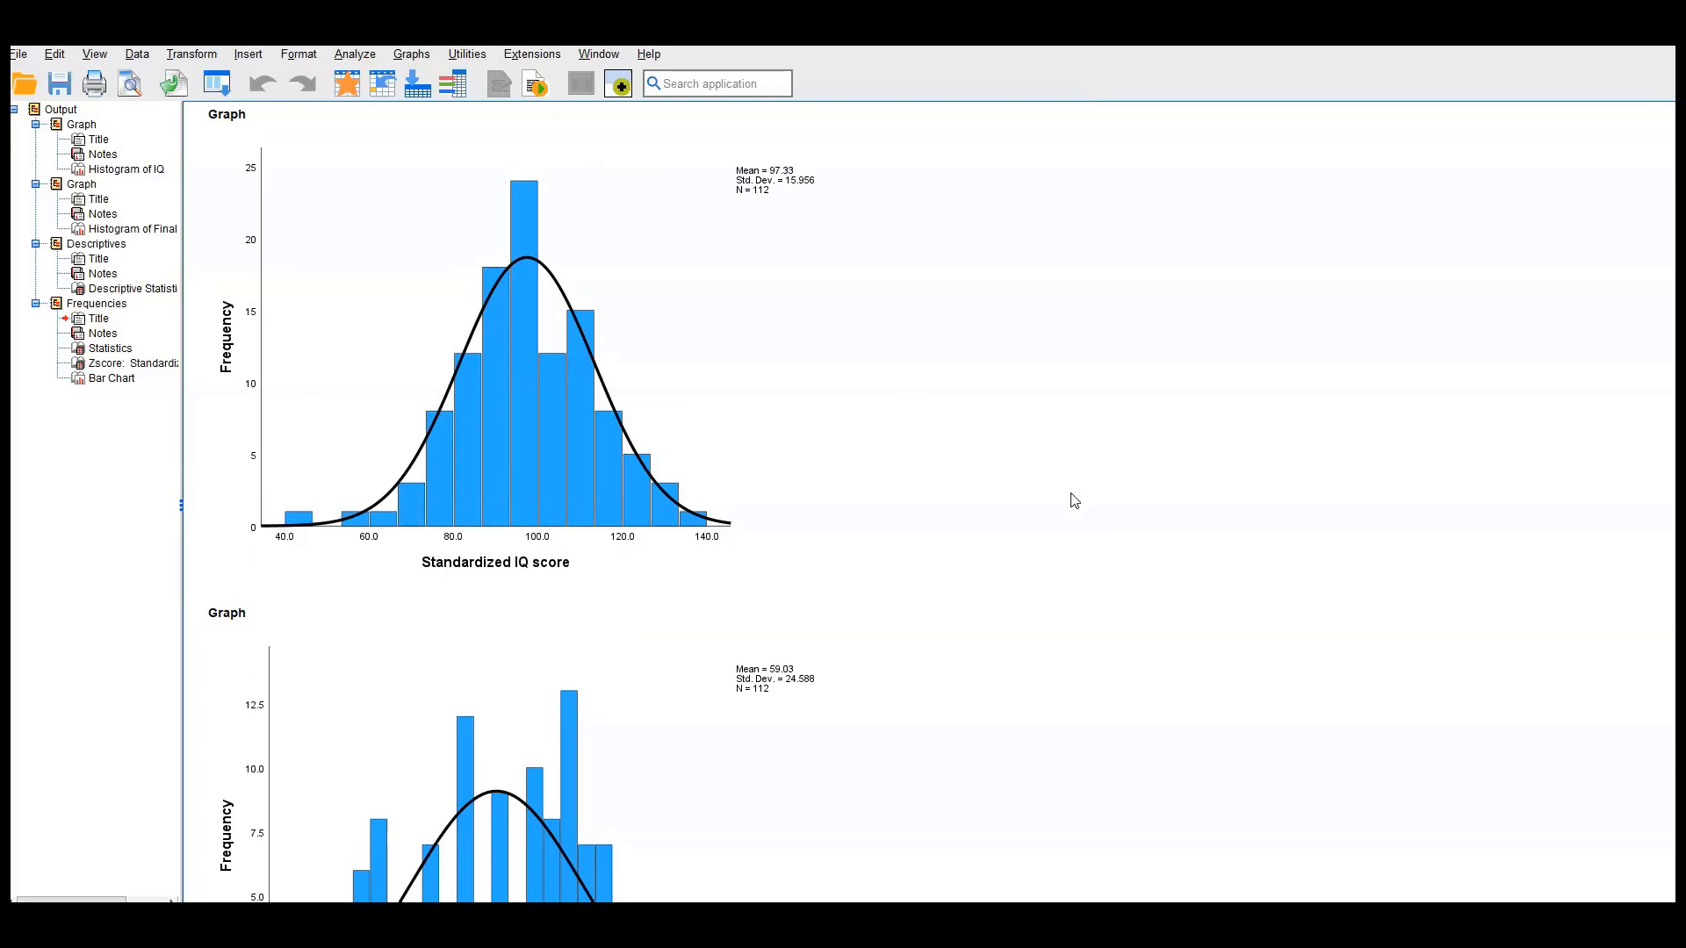
click(265, 553)
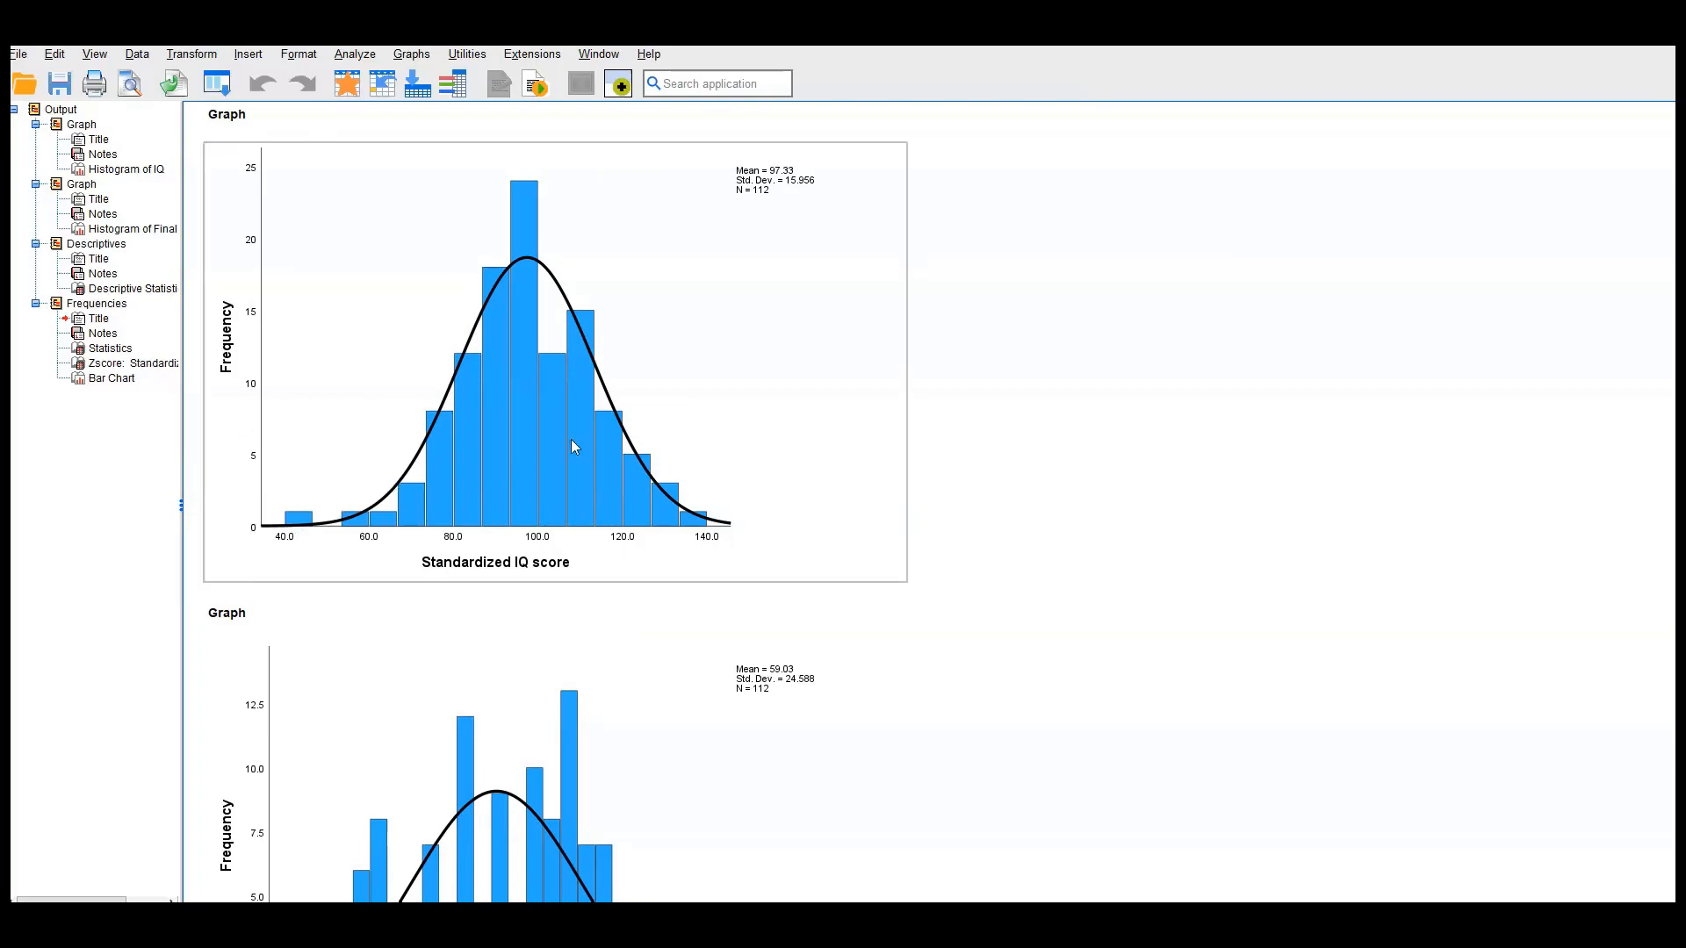
click(432, 60)
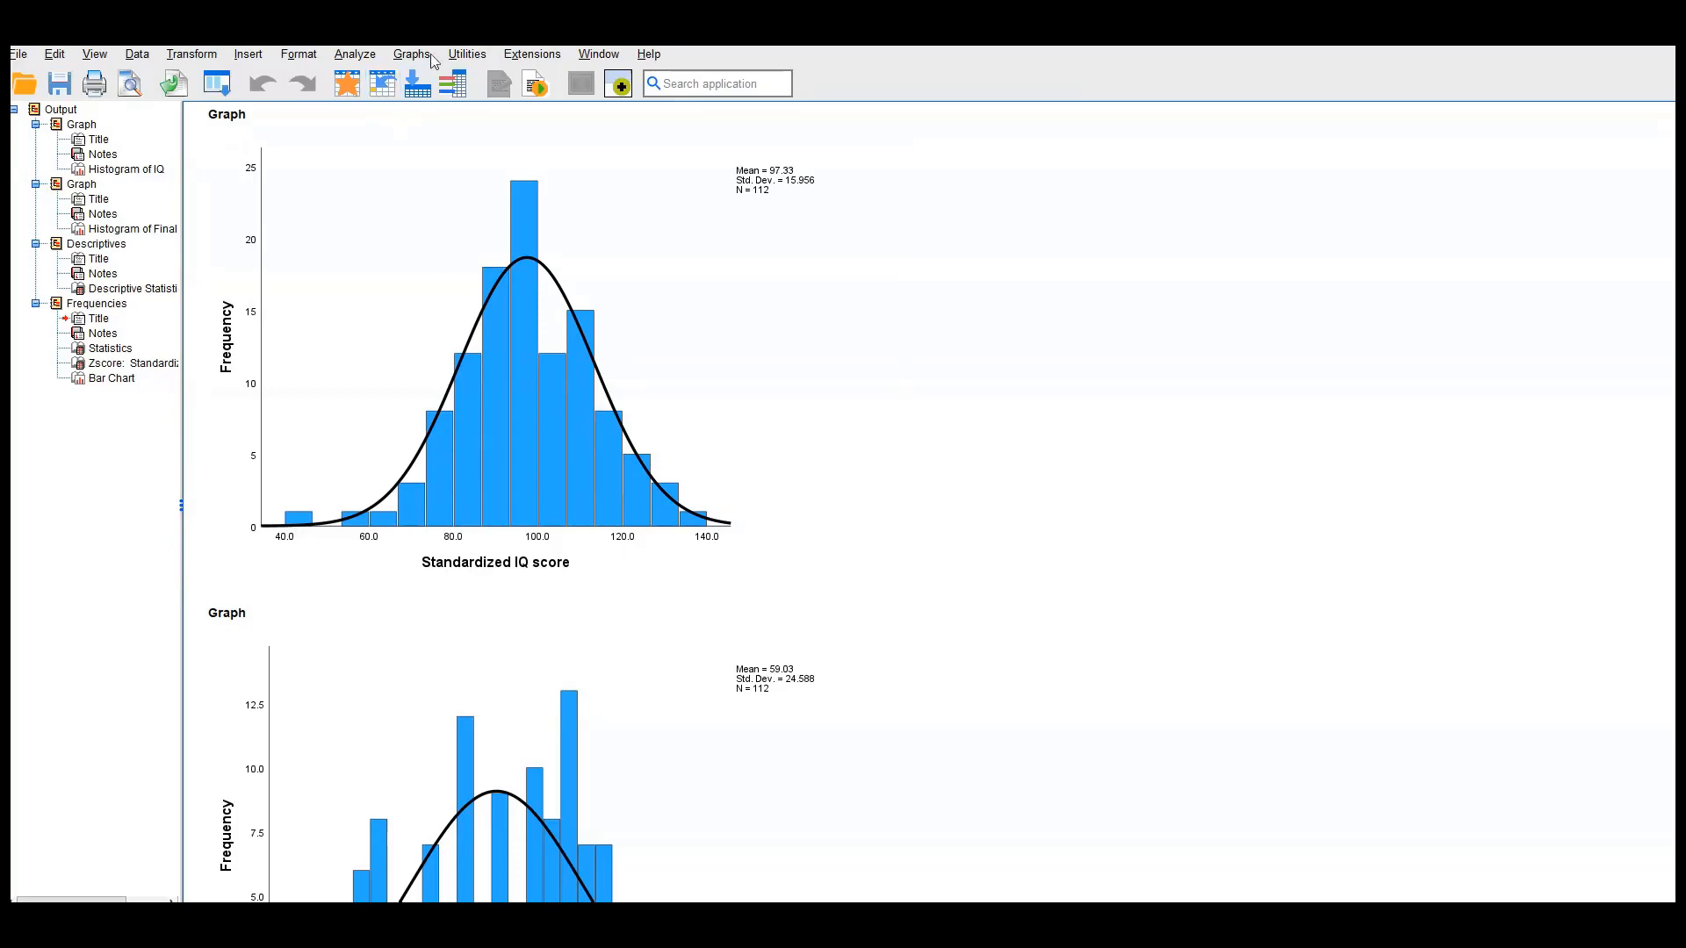
click(431, 56)
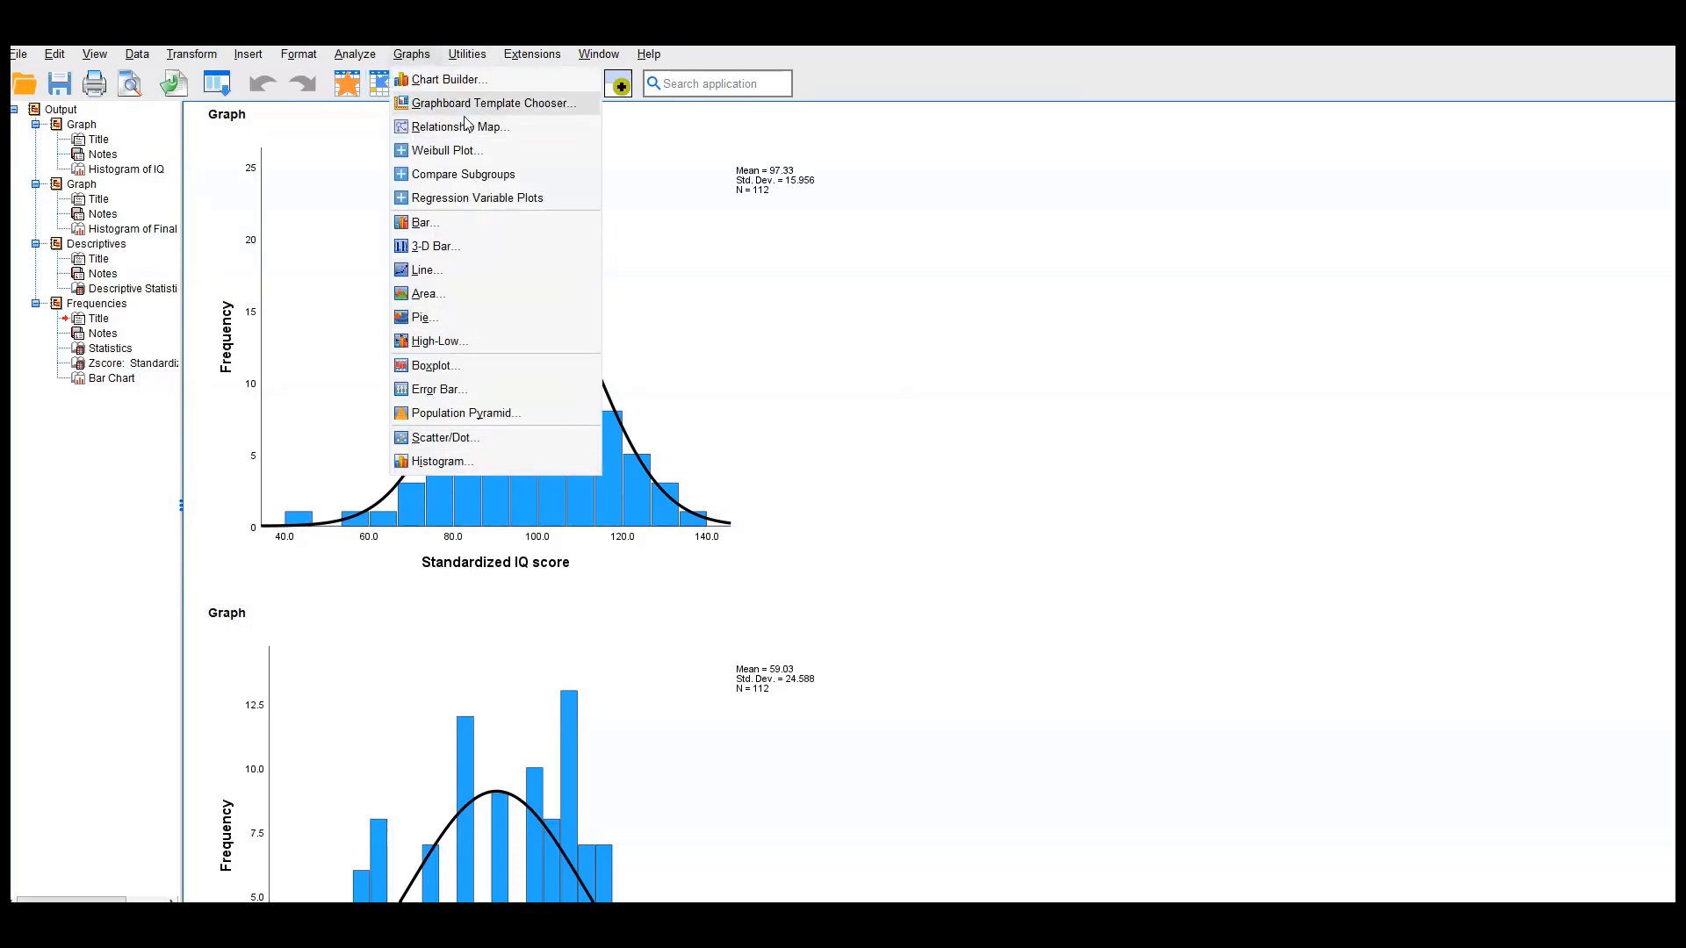
click(489, 357)
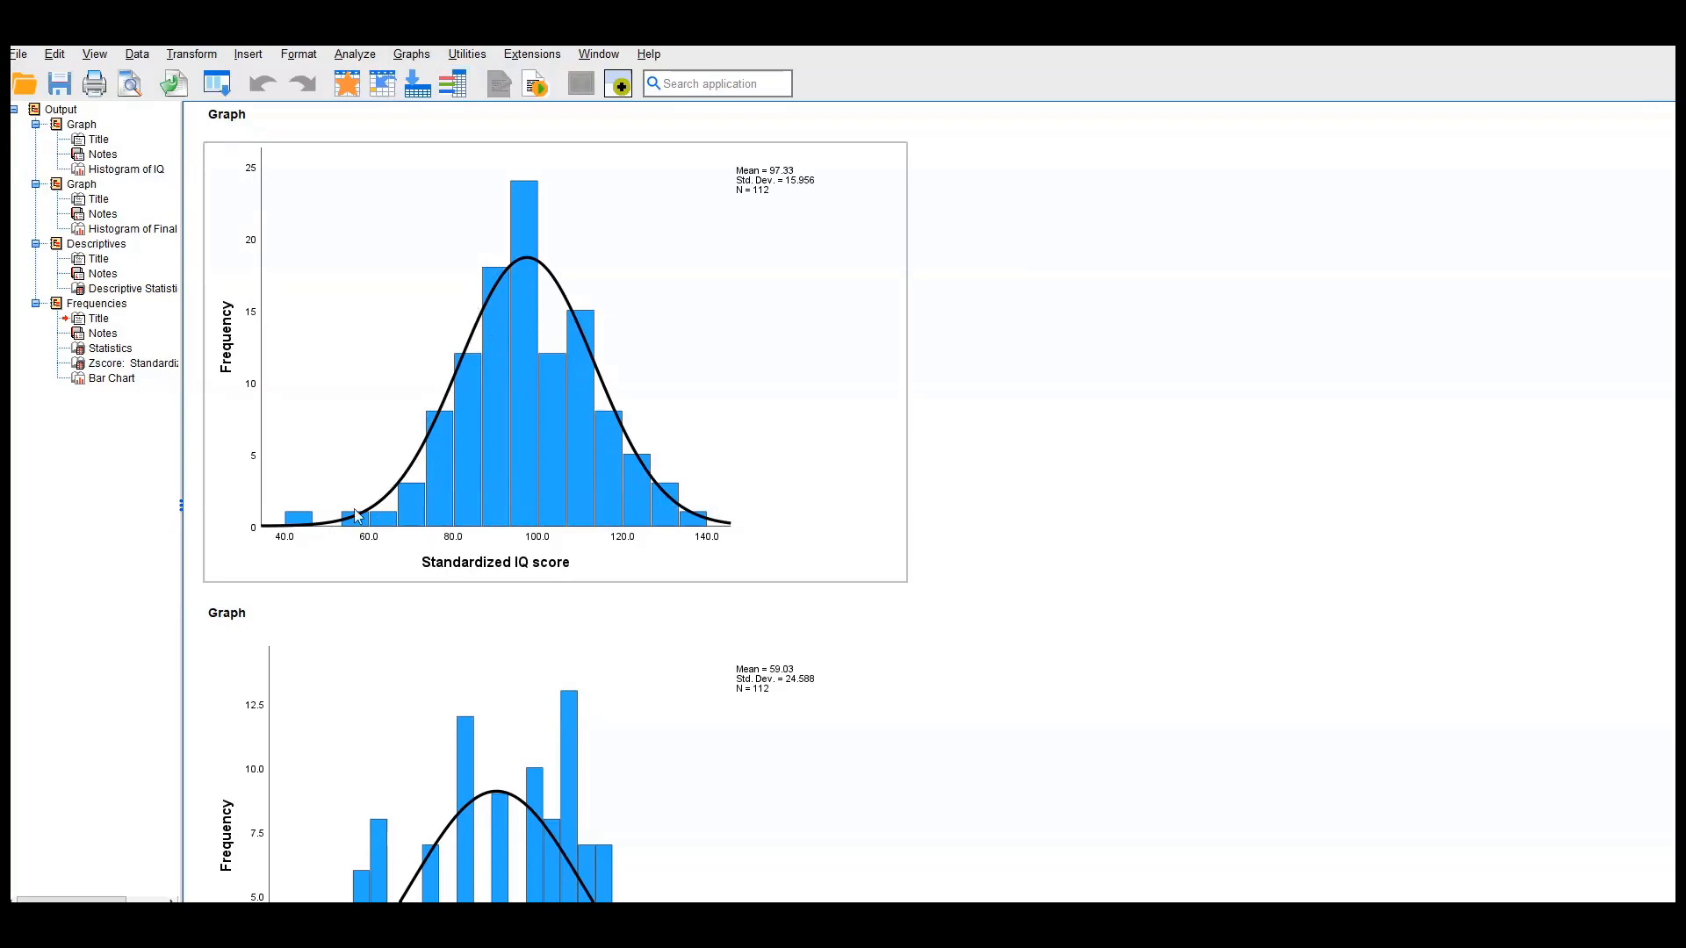
Review the Descriptive Statistics for IQ and the most negative z-scores in the frequency table
scroll(524, 560, down, 6)
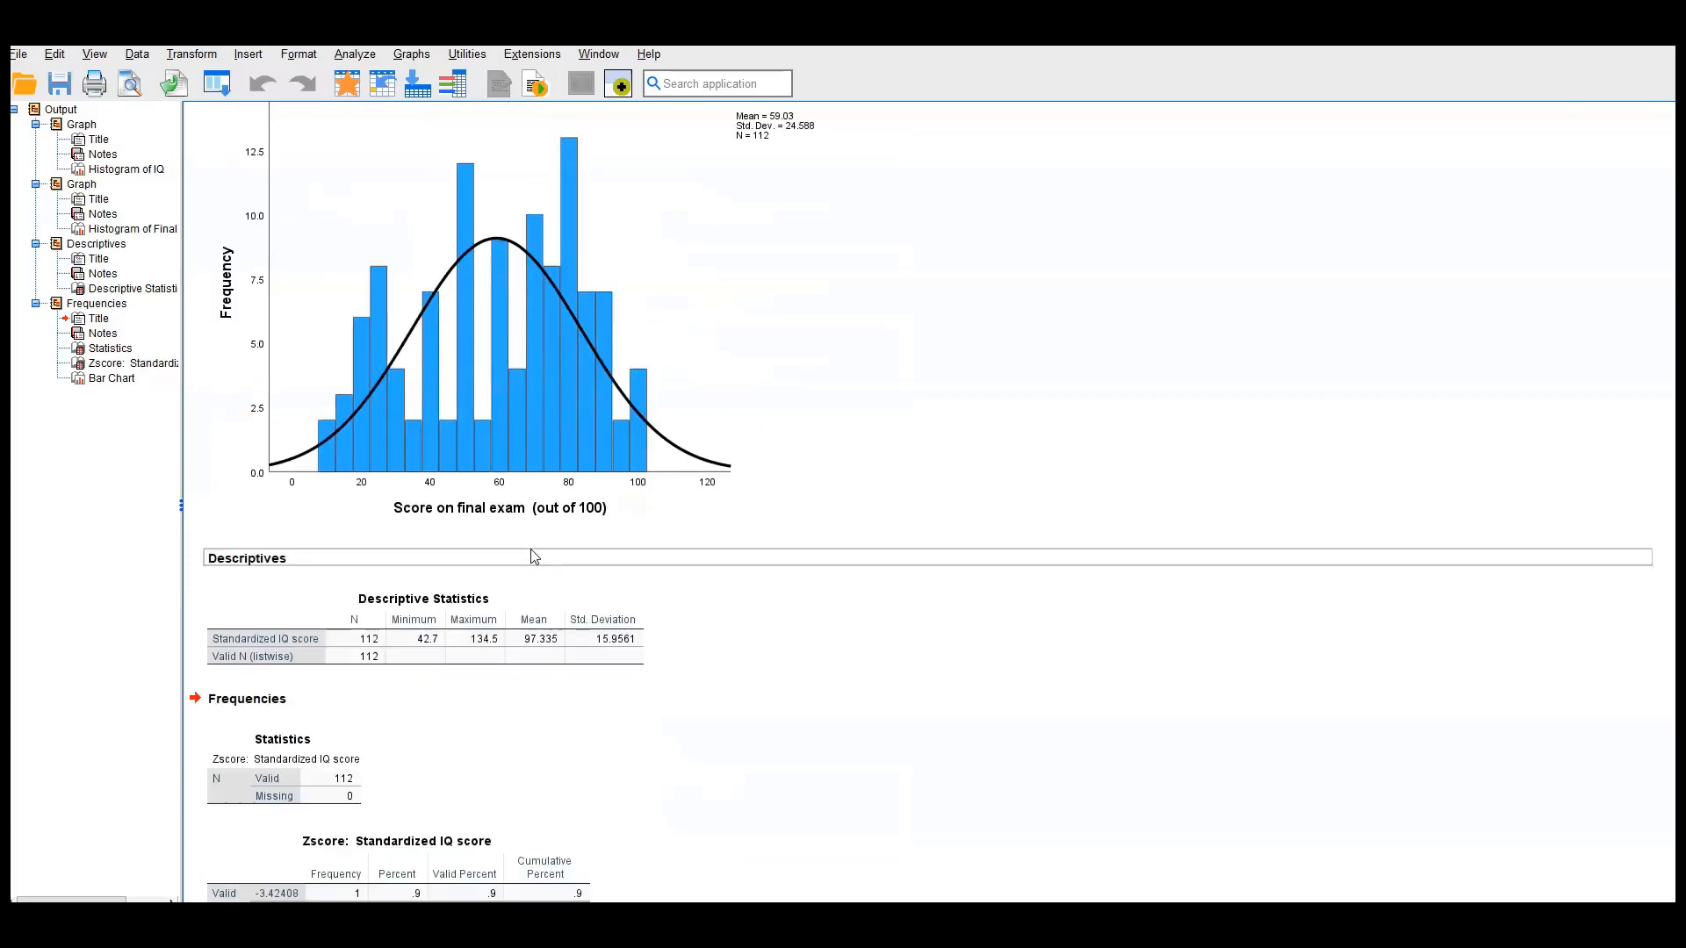
scroll(532, 555, down, 2)
scroll(562, 540, down, 1)
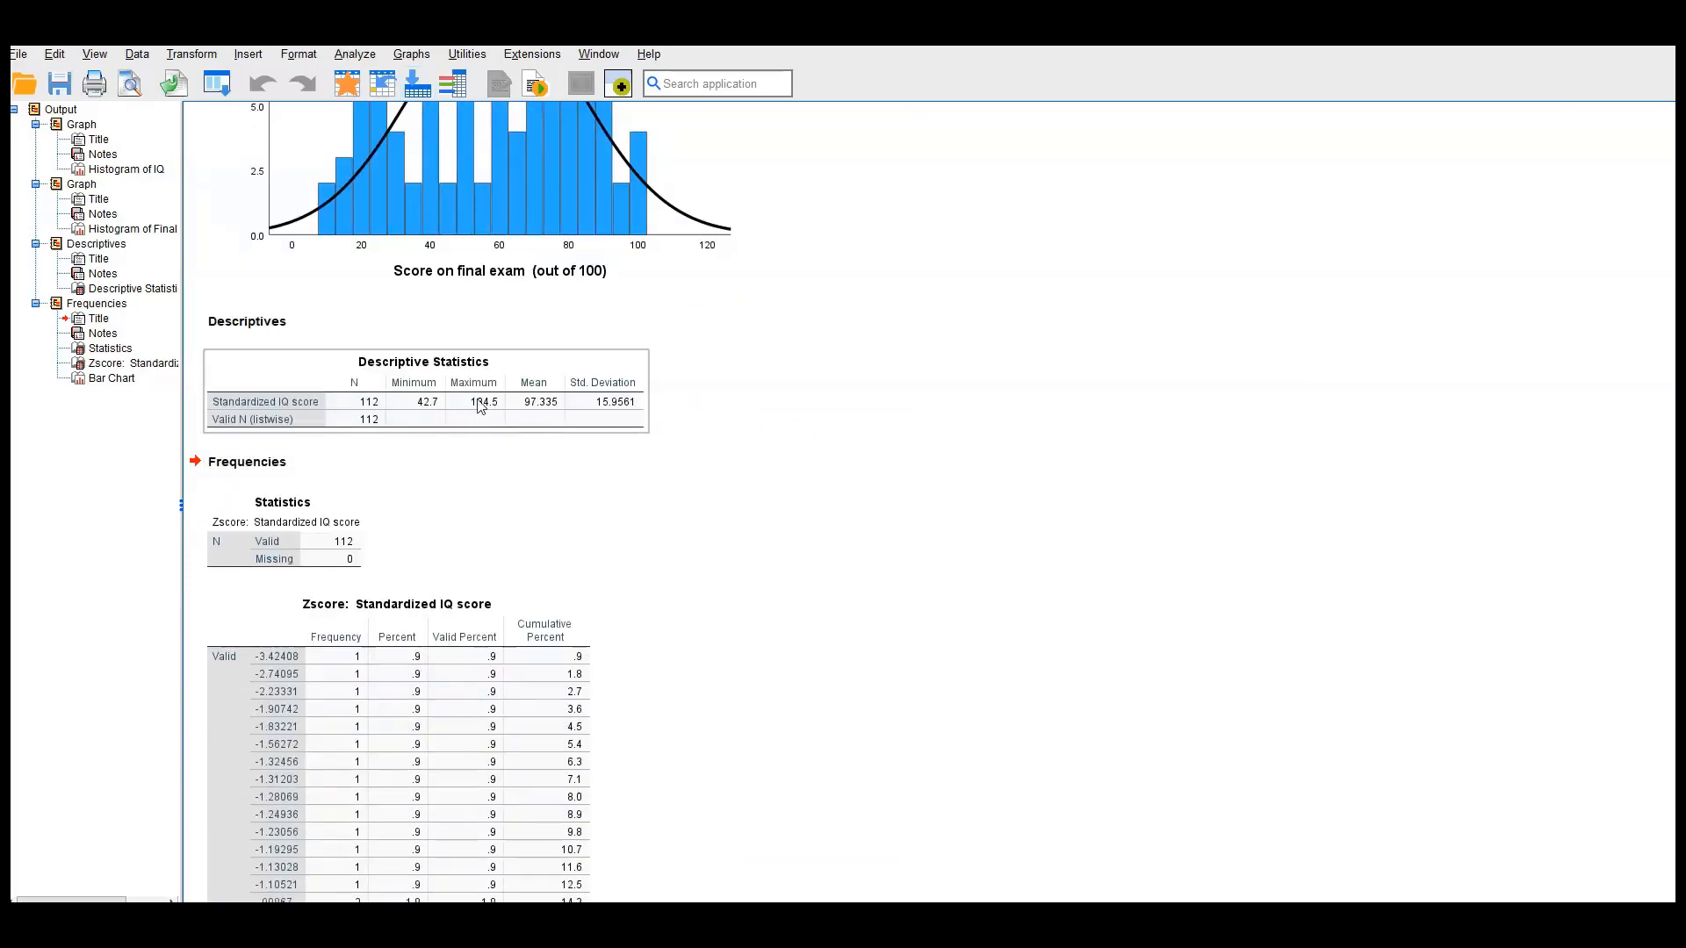
scroll(410, 446, down, 1)
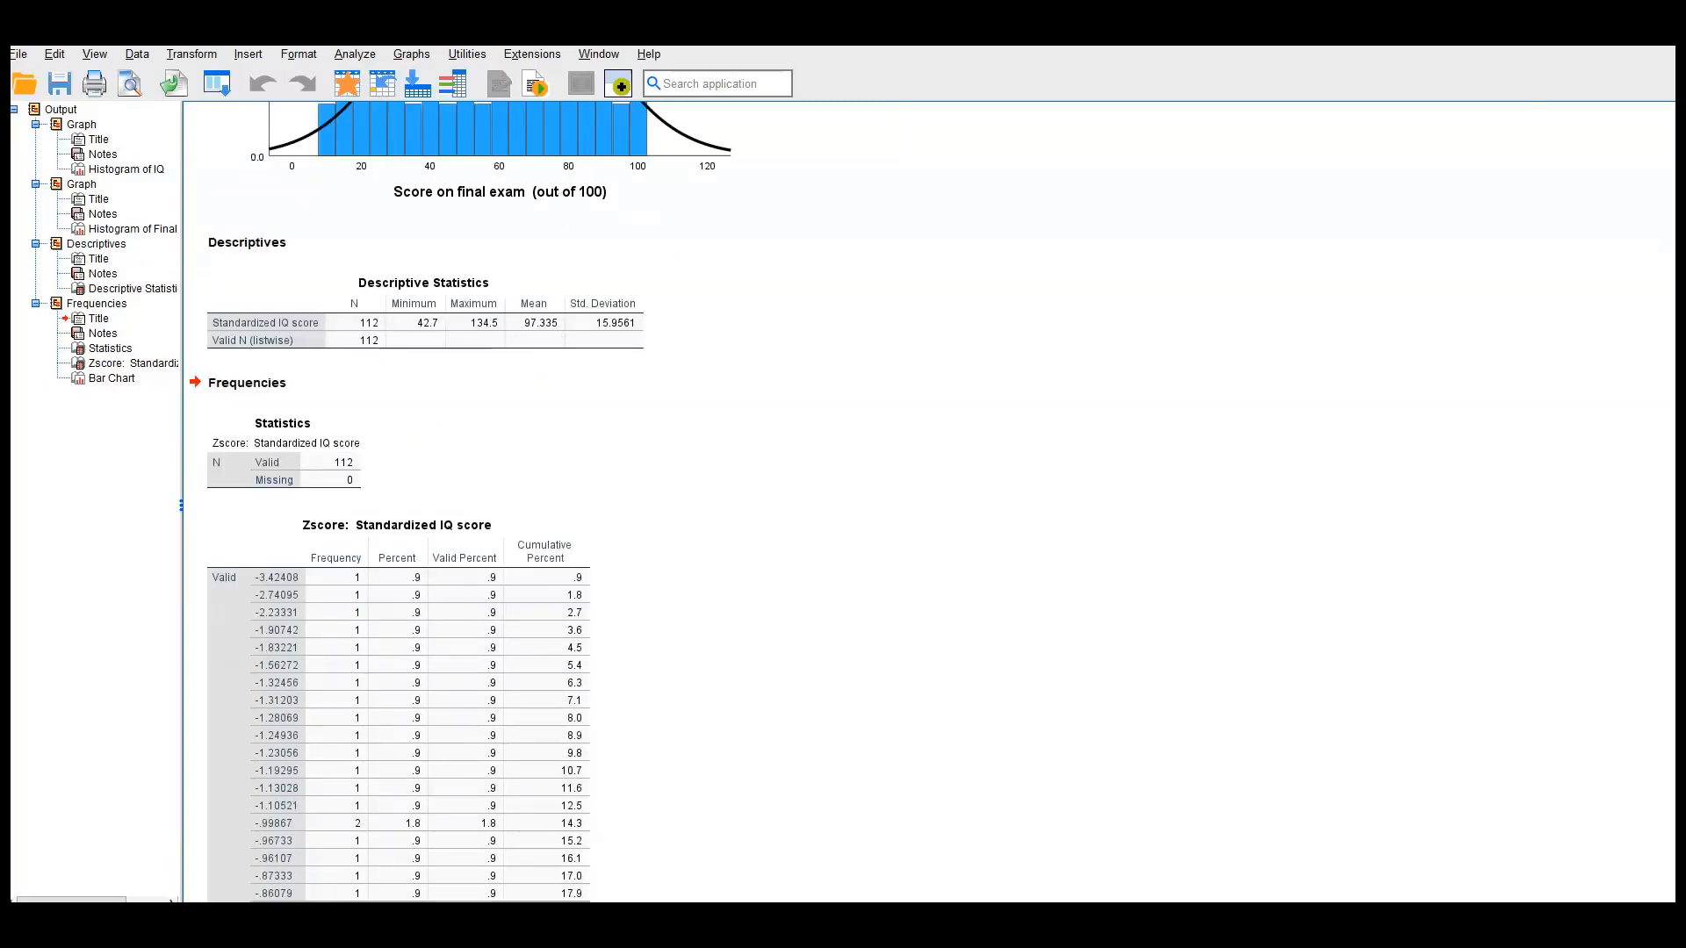
scroll(634, 485, down, 2)
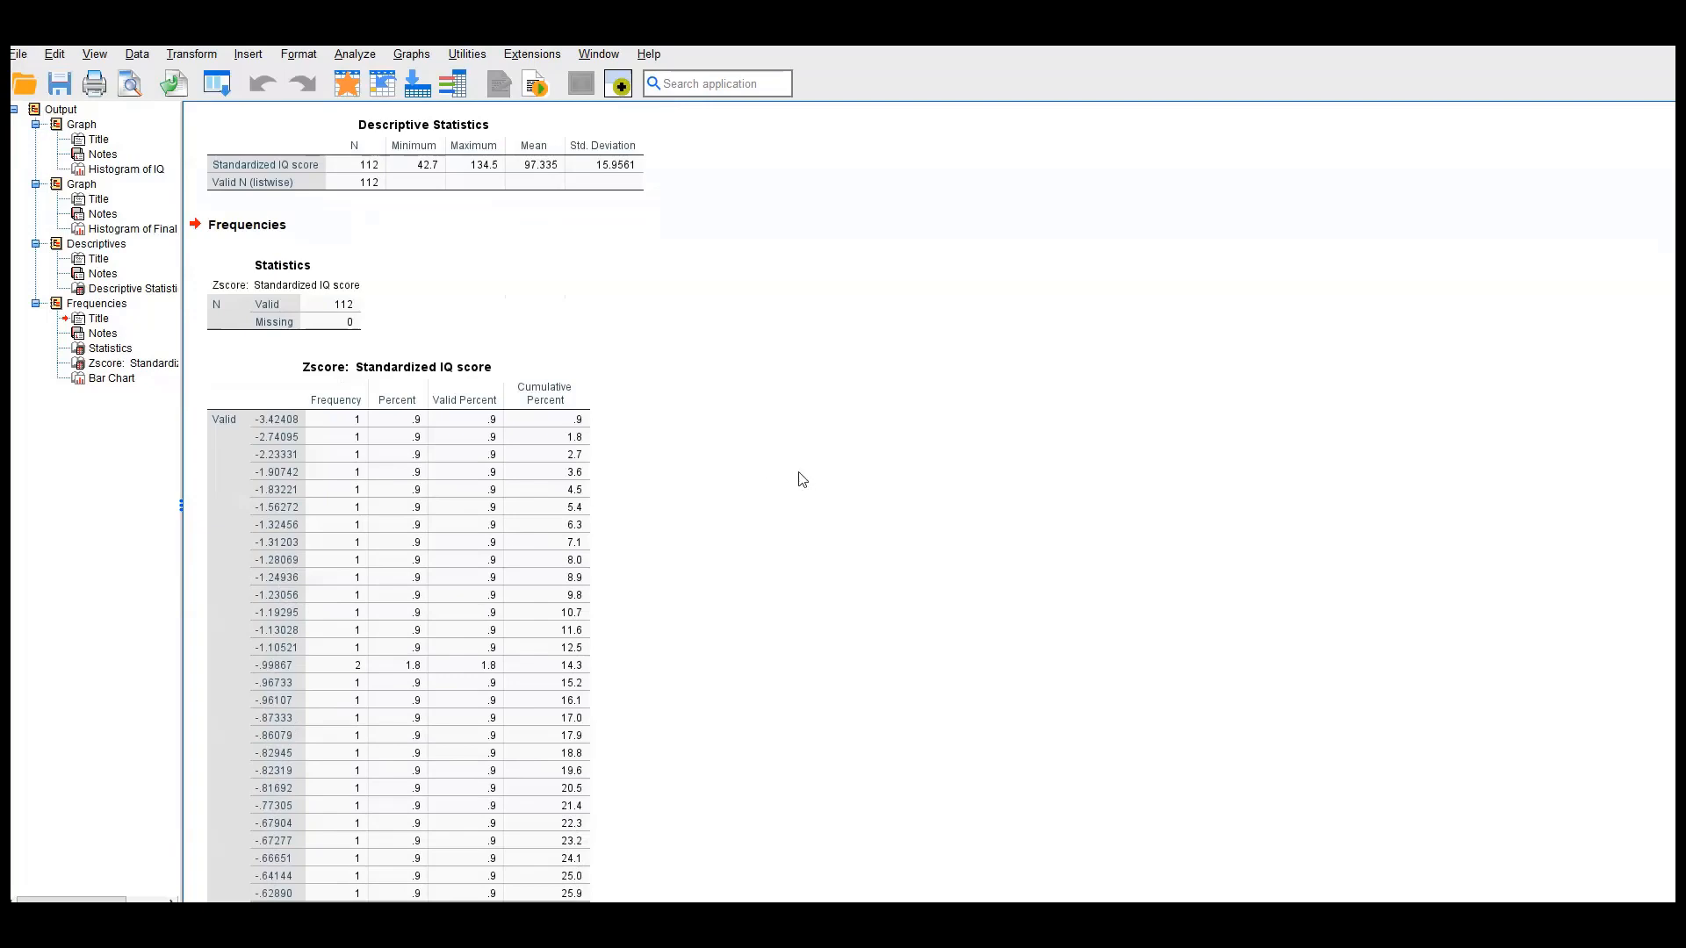
scroll(799, 478, down, 2)
scroll(429, 329, down, 1)
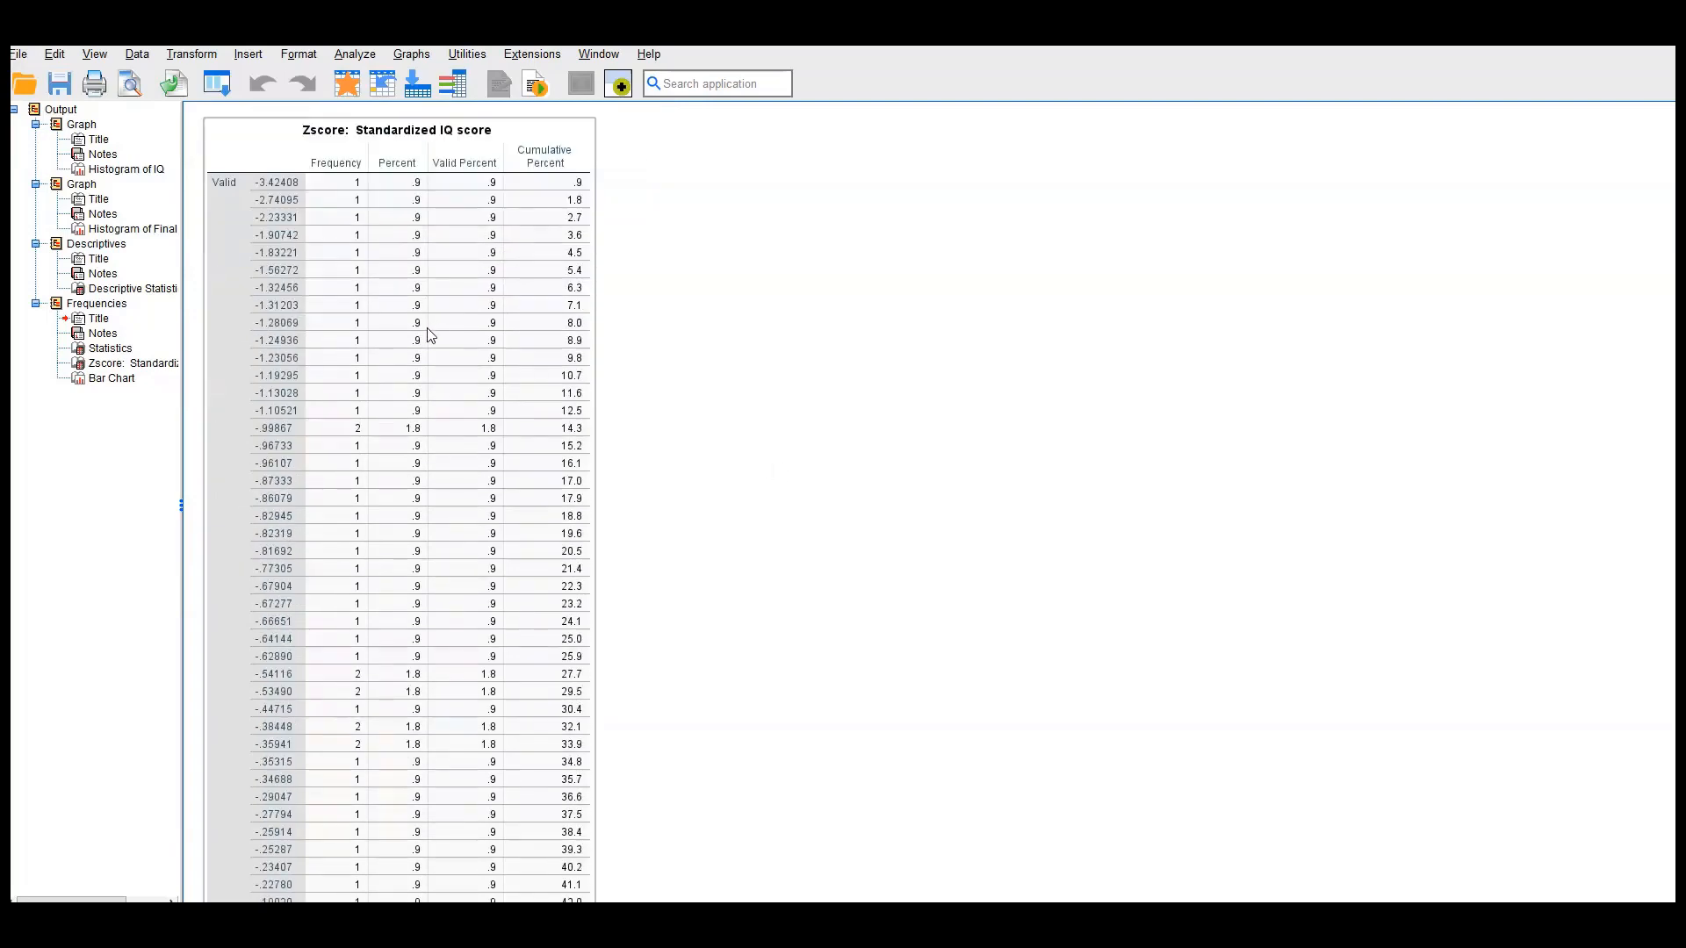
scroll(428, 334, up, 1)
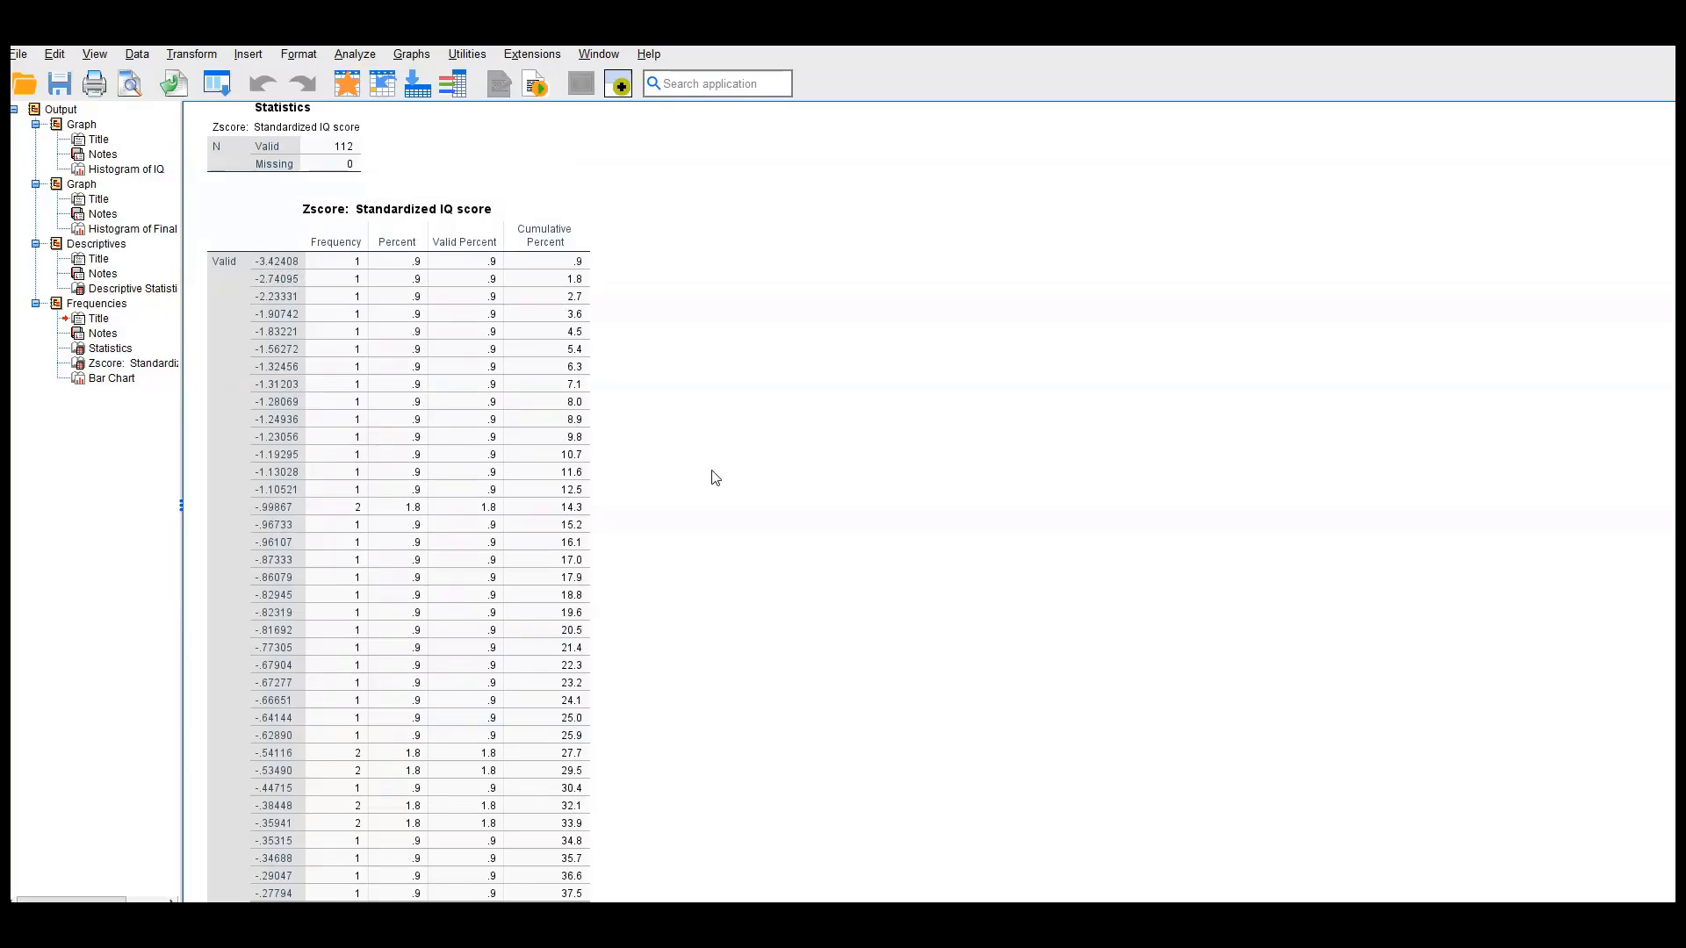
Compare the IQ and final exam histograms with the descriptives and z-score table, ending at the IQ histogram
scroll(716, 478, up, 15)
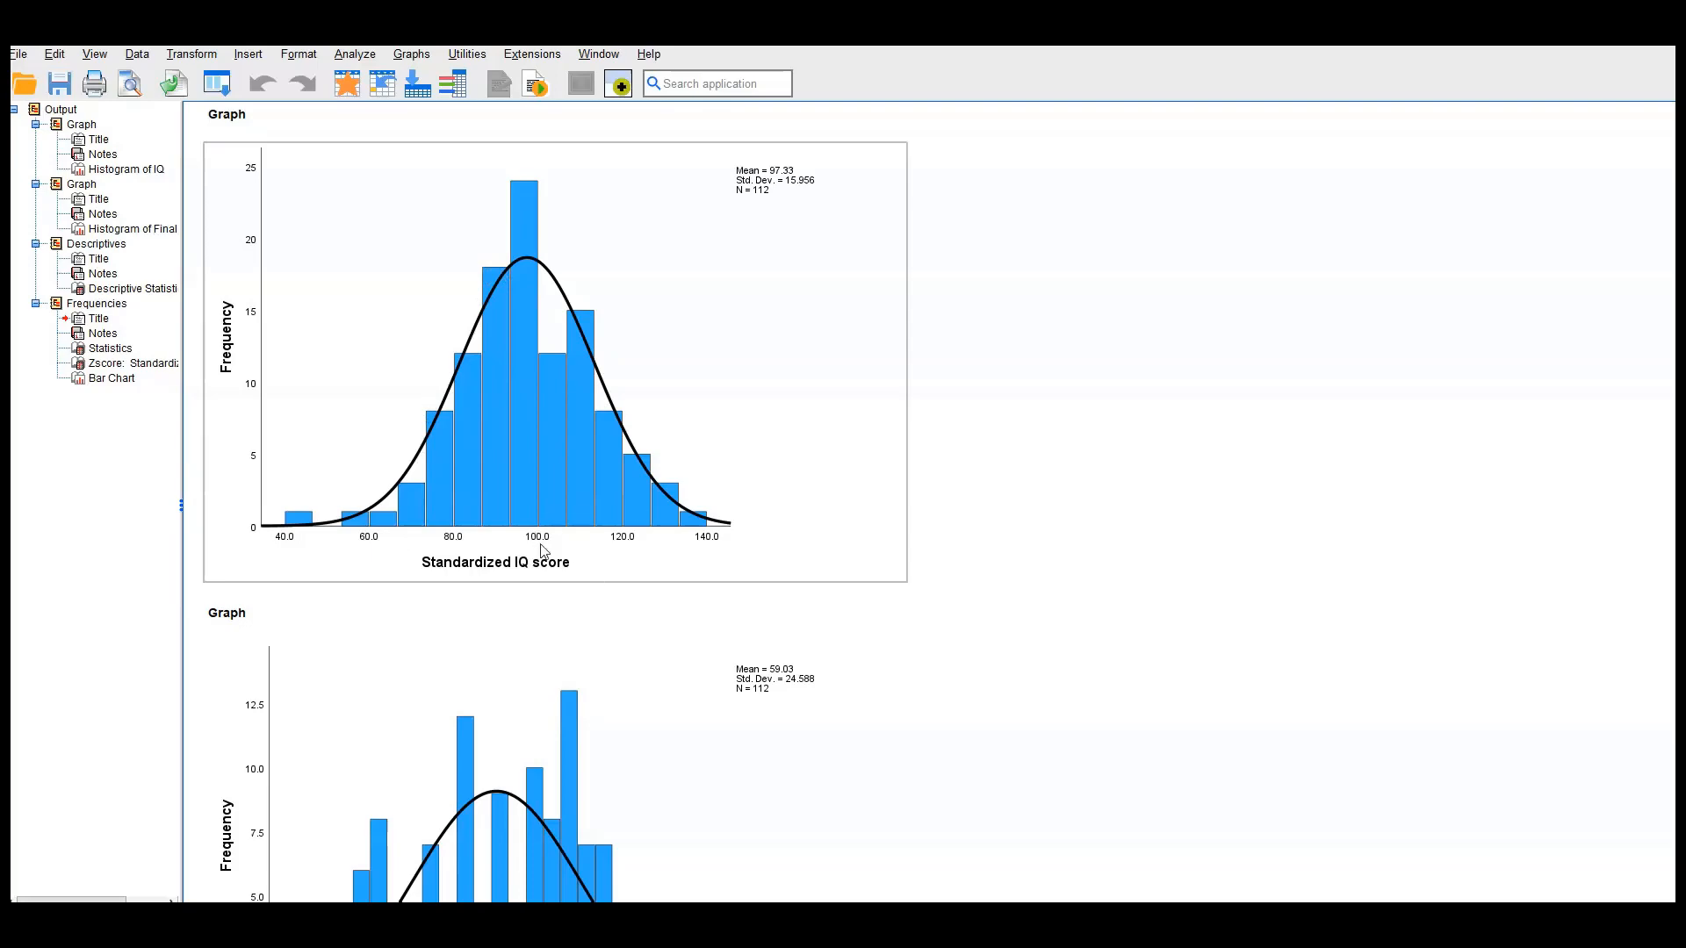
scroll(578, 591, down, 5)
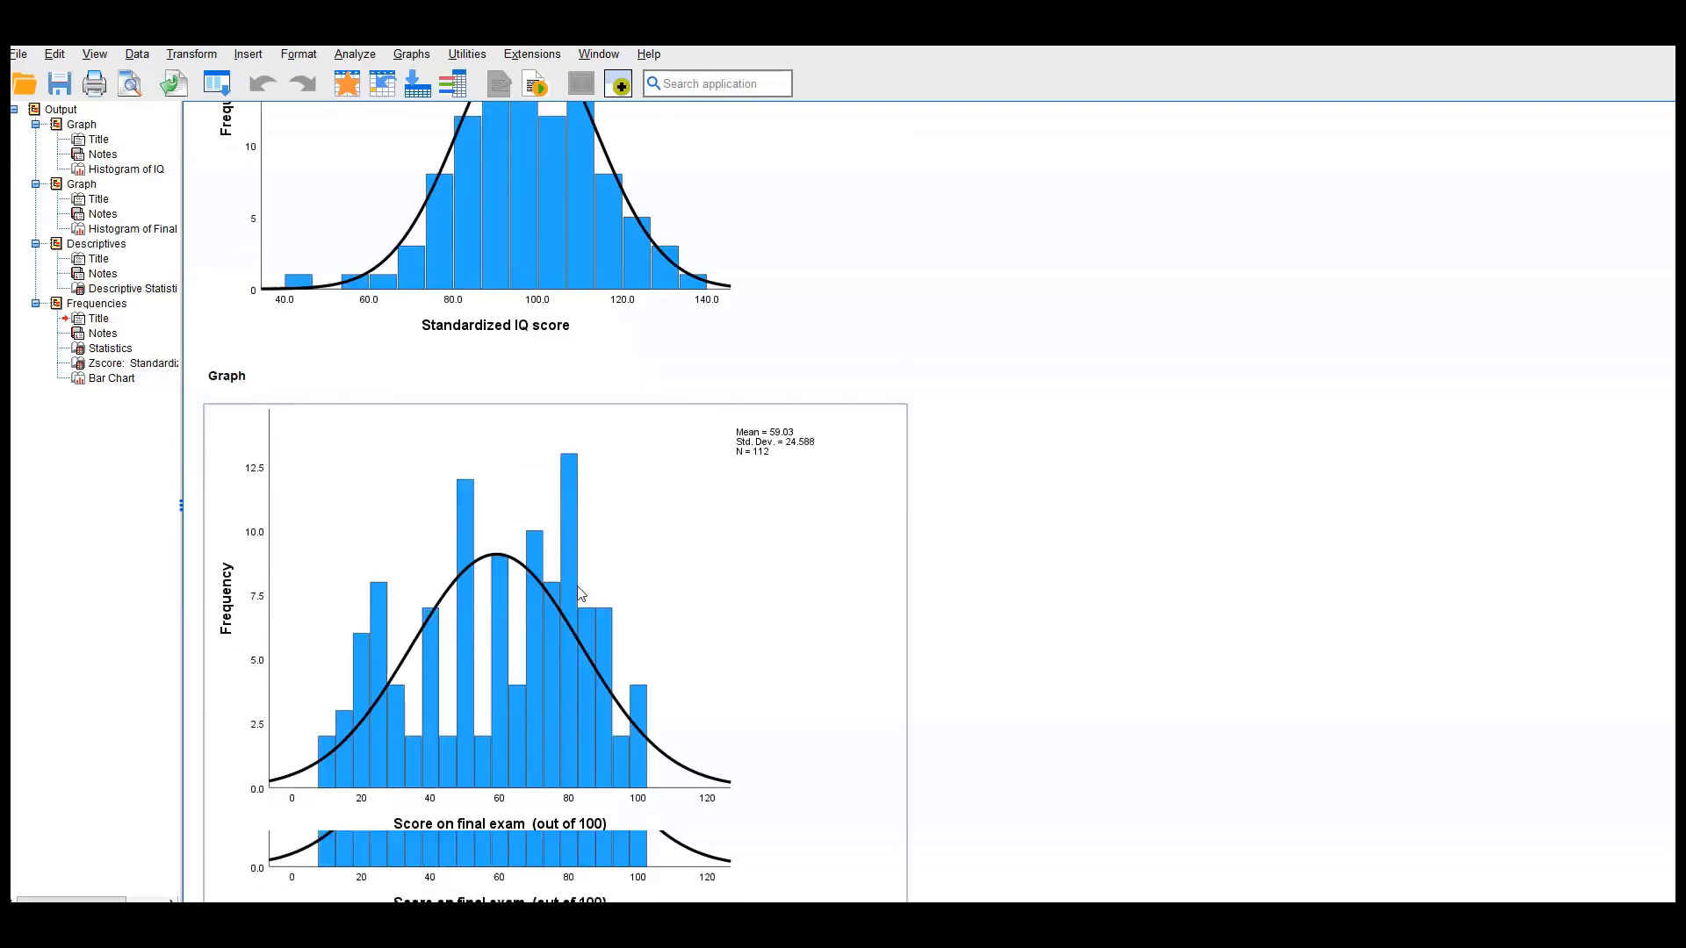
scroll(578, 591, down, 5)
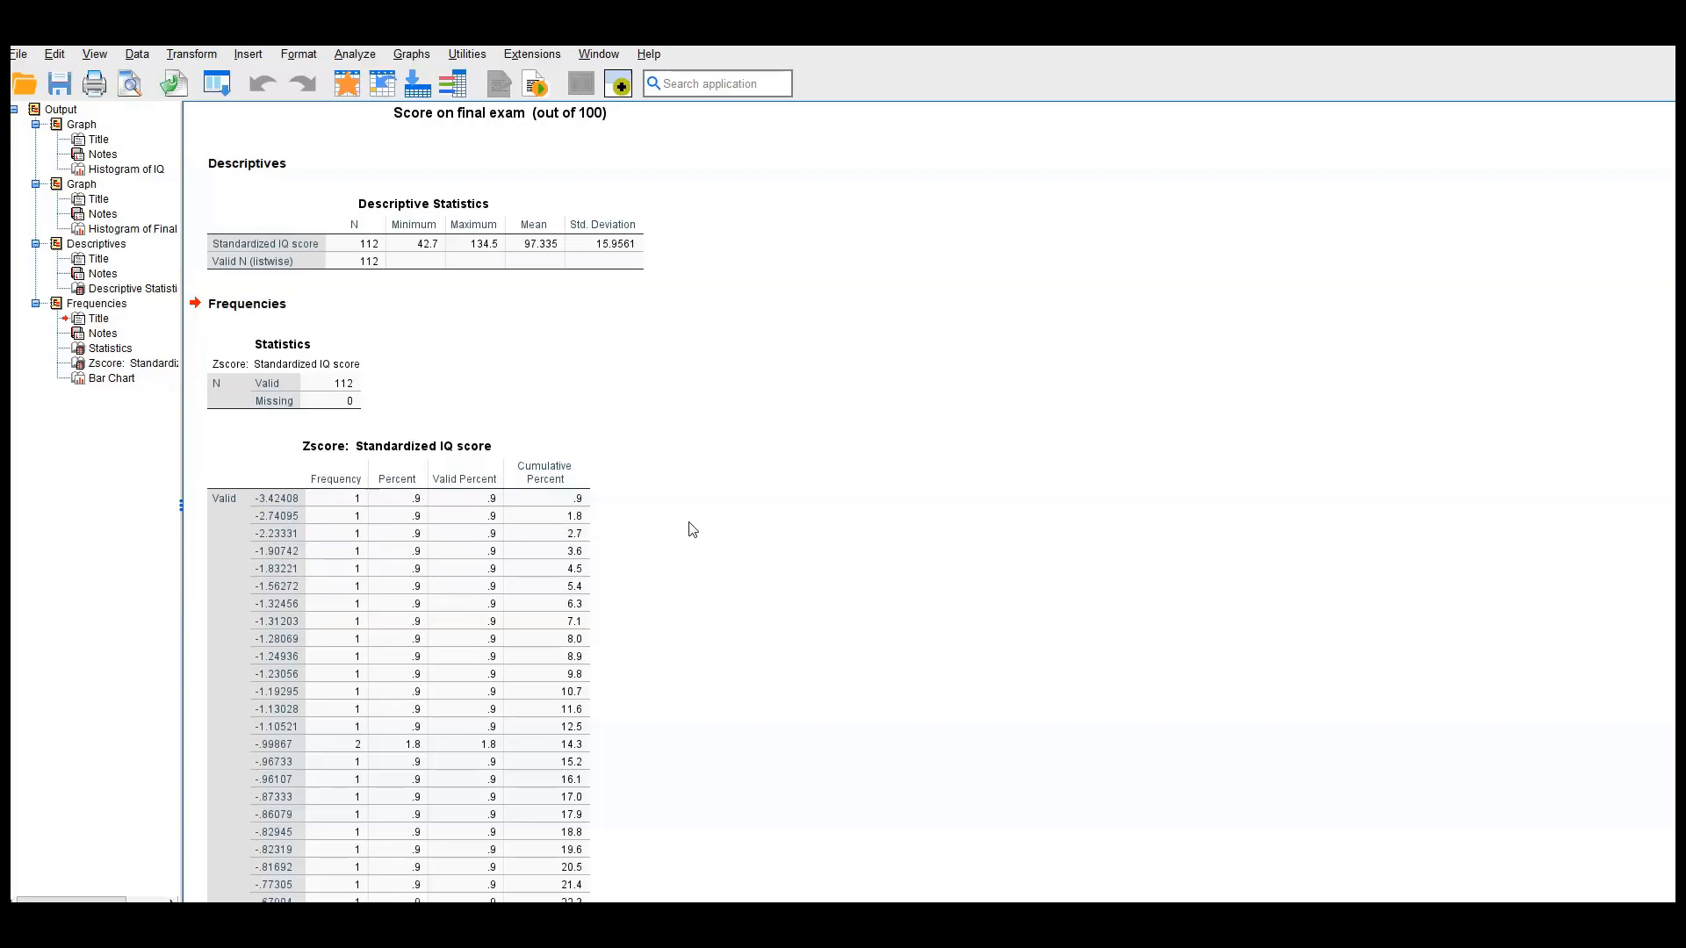
scroll(692, 531, up, 5)
scroll(694, 534, up, 5)
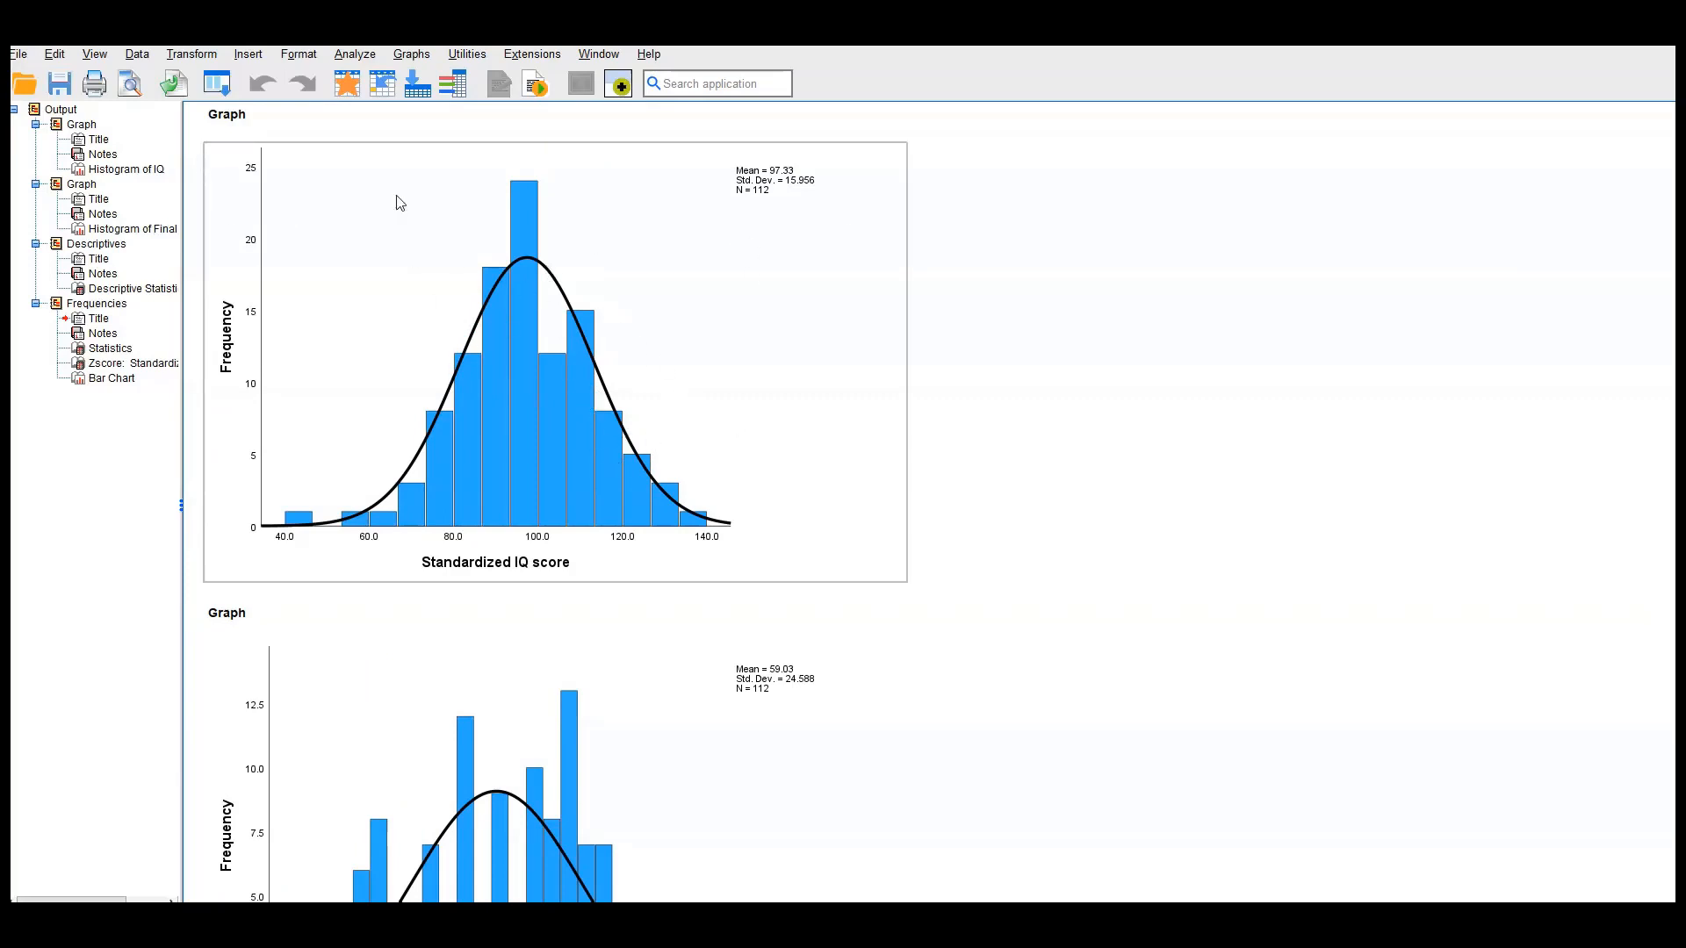
click(224, 132)
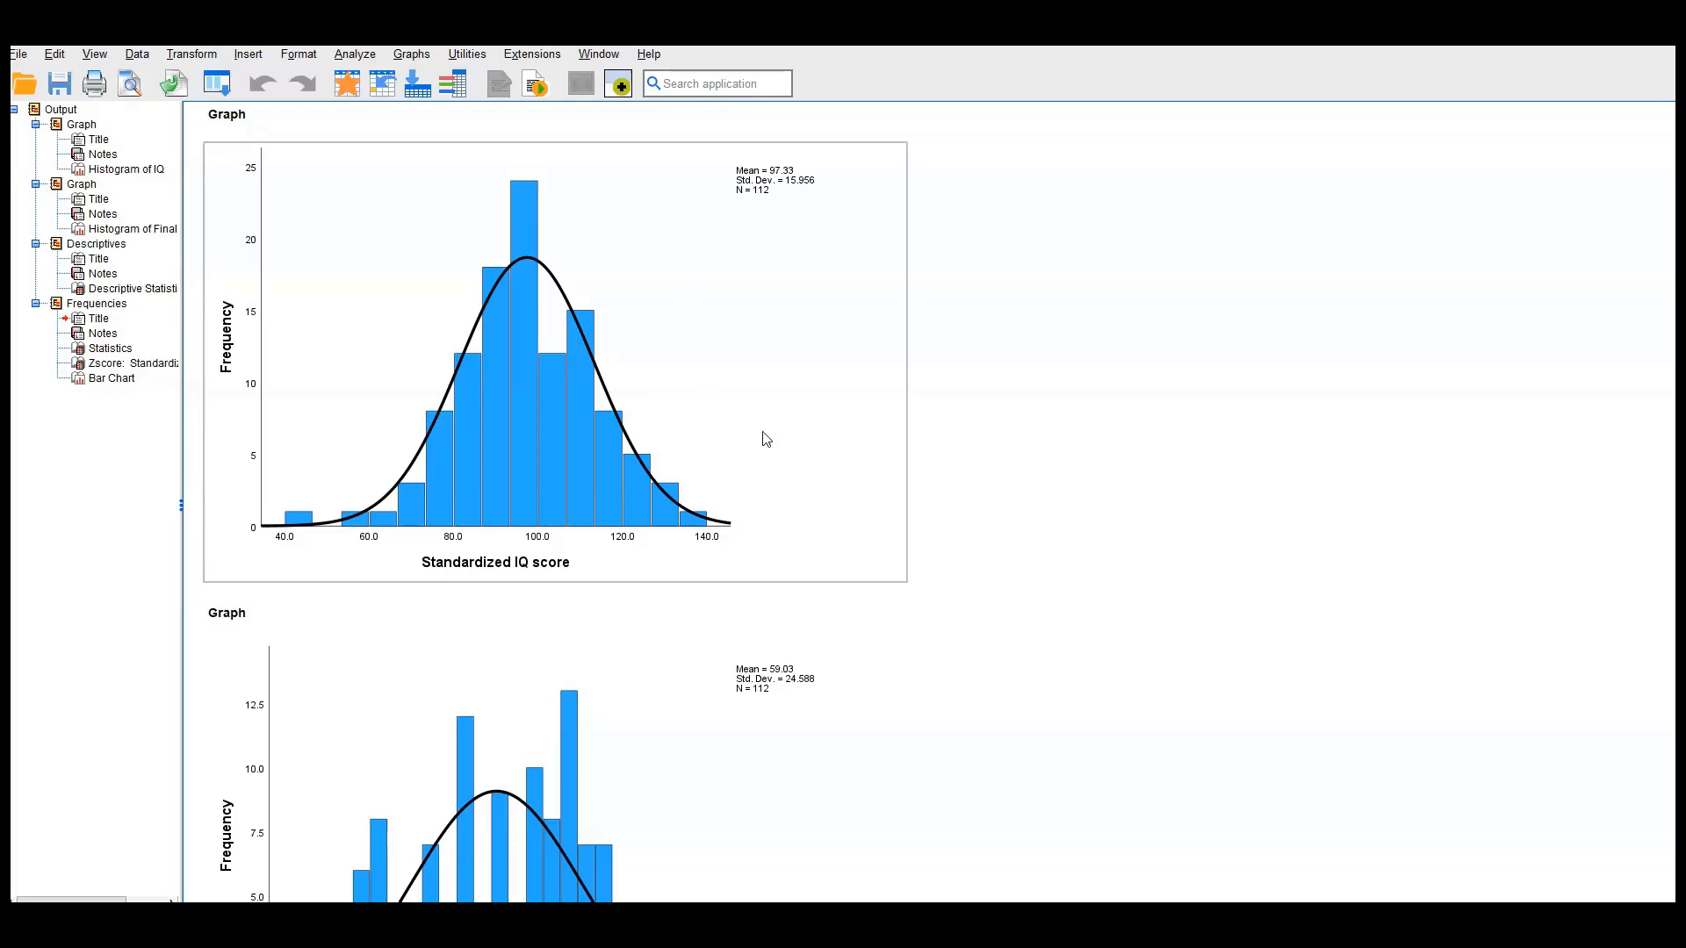